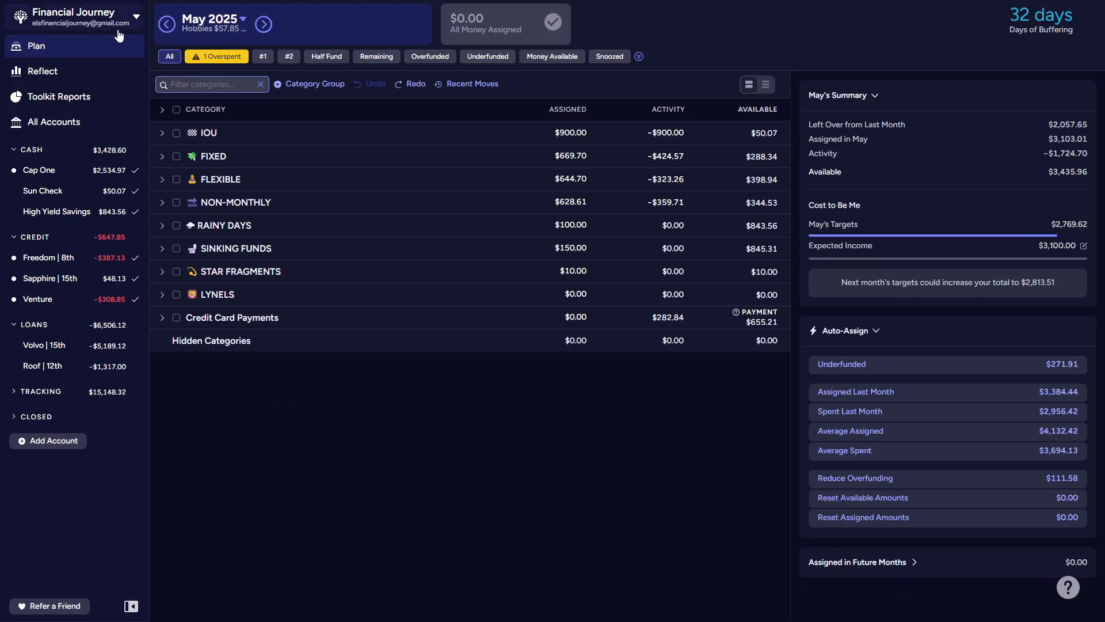
Step: Collapse the sidebar and move the Rainy Days and Sinking Funds groups, in that order, to the top of the budget
click(131, 607)
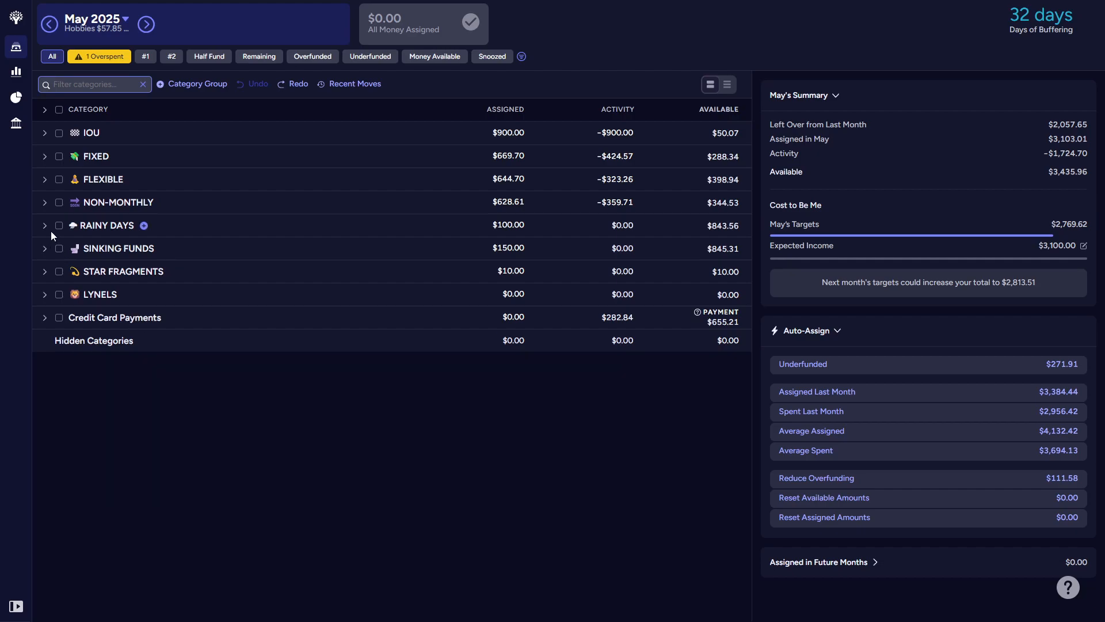
drag(79, 225, 103, 130)
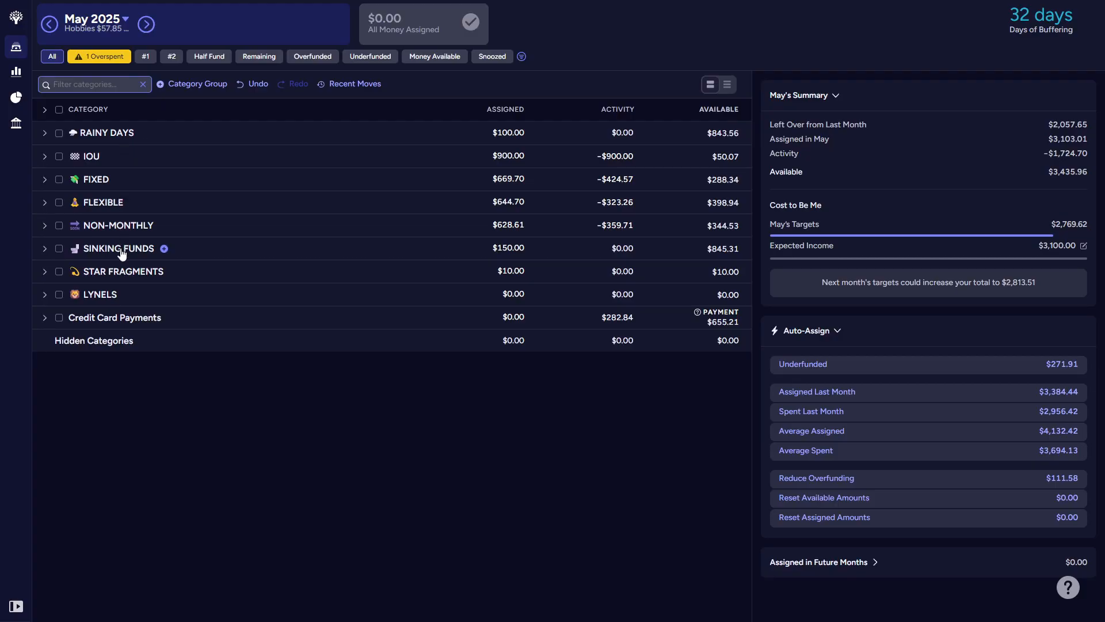
drag(122, 253, 126, 154)
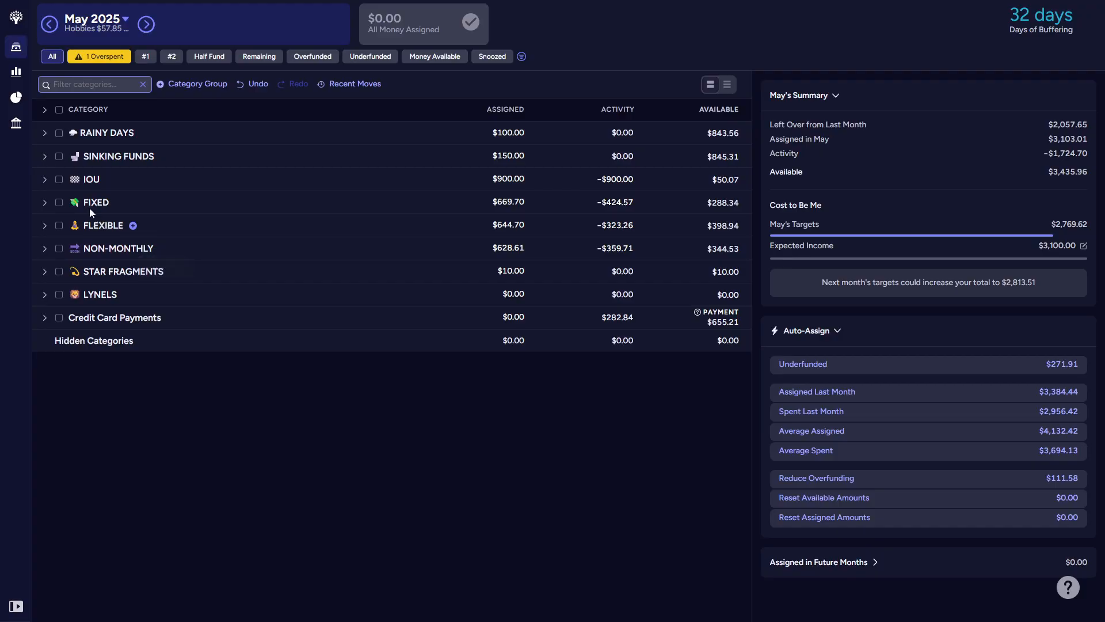
Step: Review the categories inside the Sinking Funds, Rainy Days and IOU groups
click(44, 156)
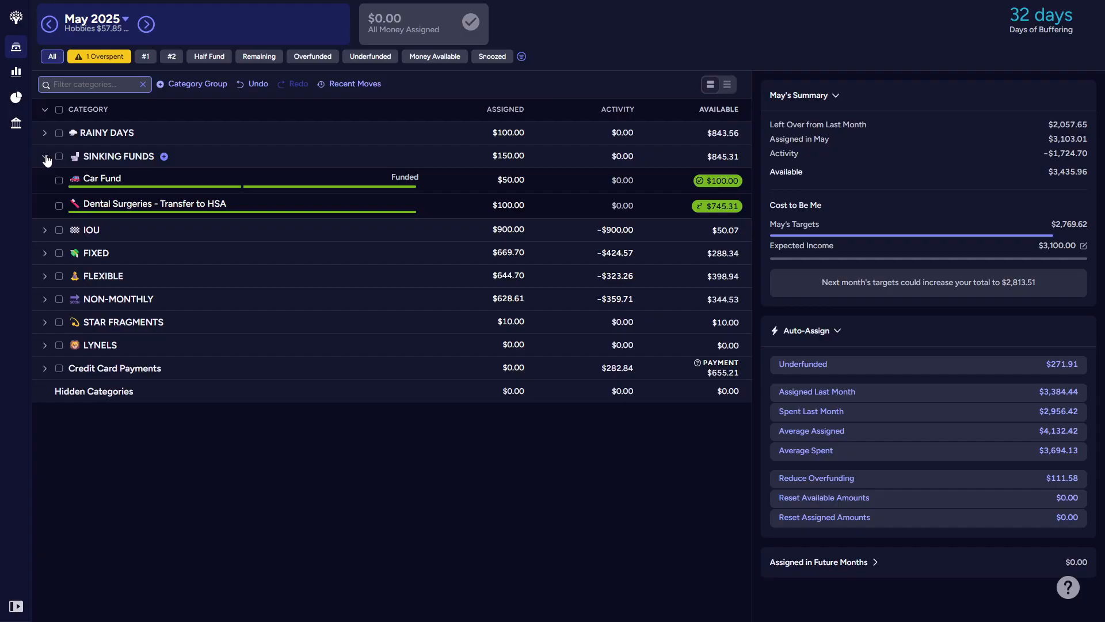
click(45, 157)
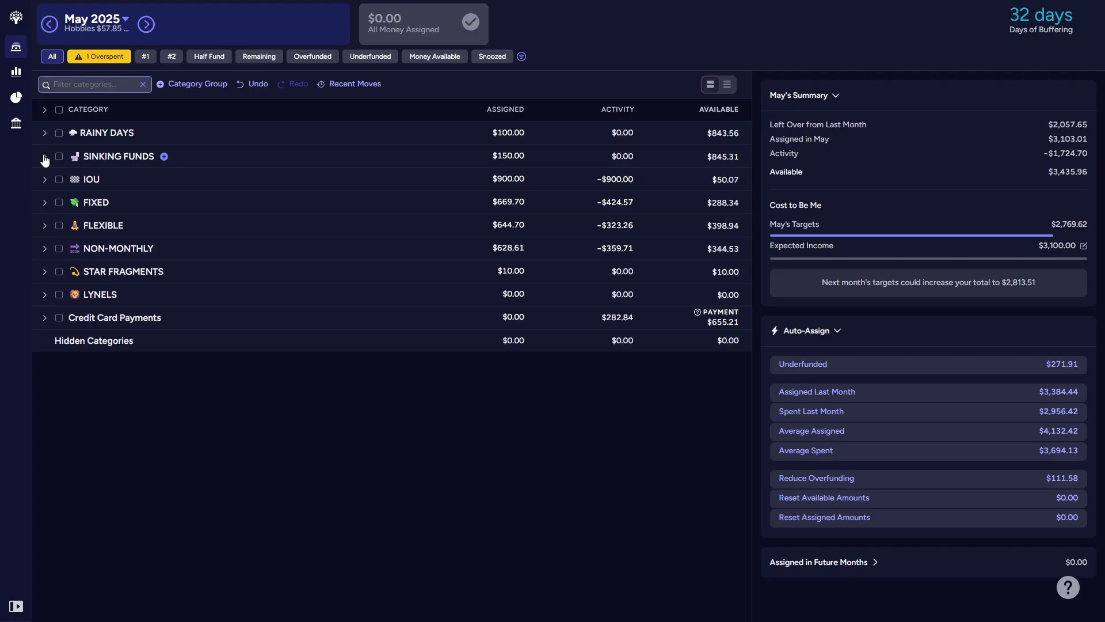
click(44, 156)
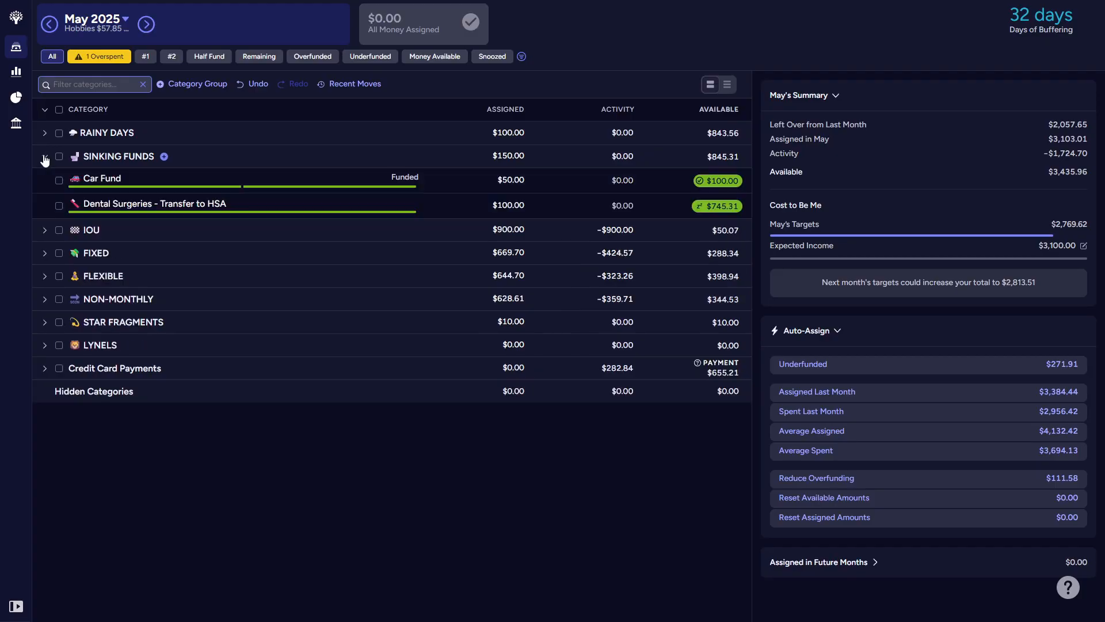
click(56, 204)
click(59, 206)
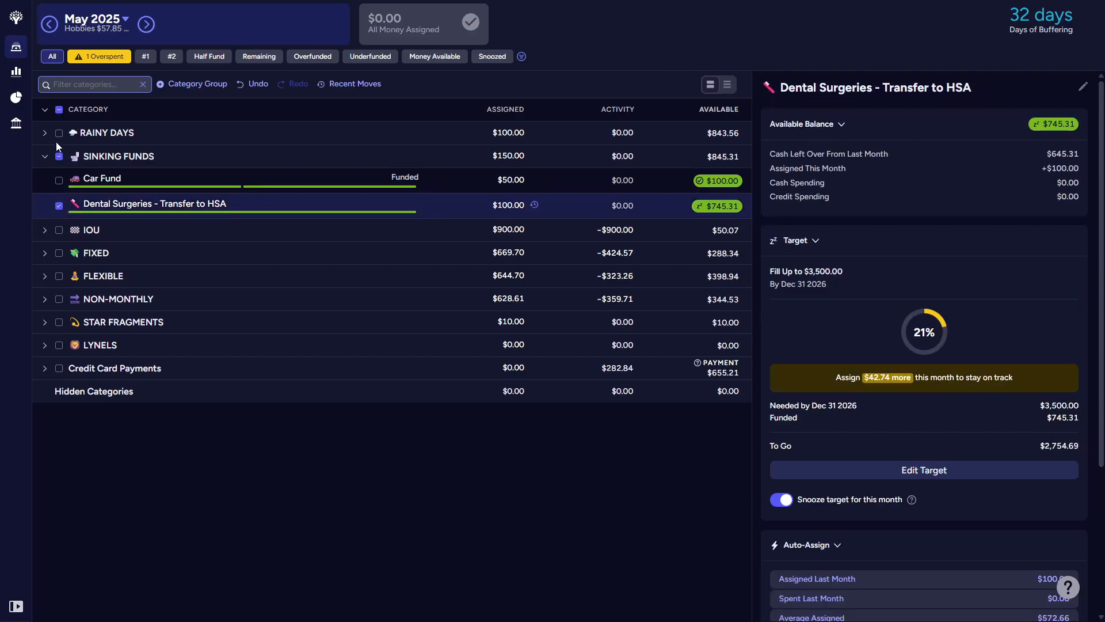
click(58, 141)
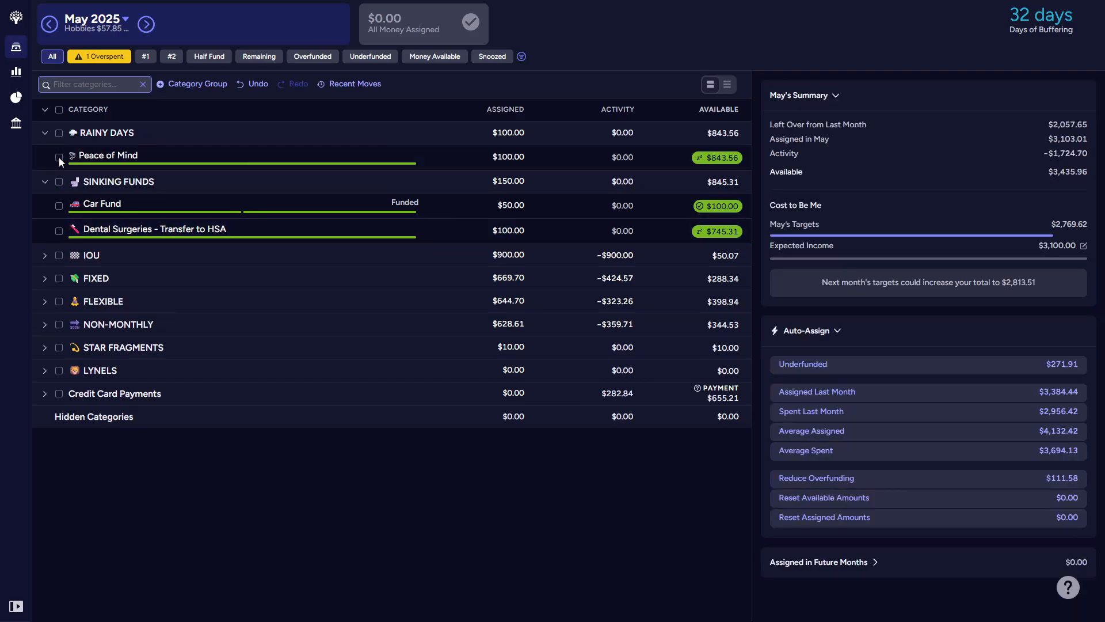
click(59, 157)
click(59, 157)
click(44, 132)
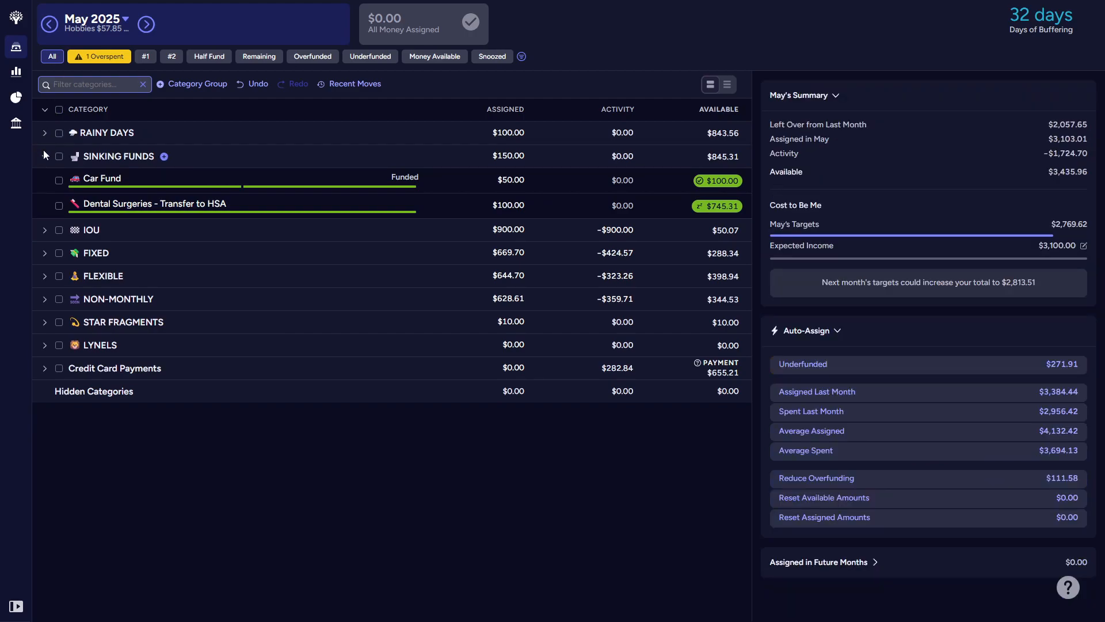
click(44, 157)
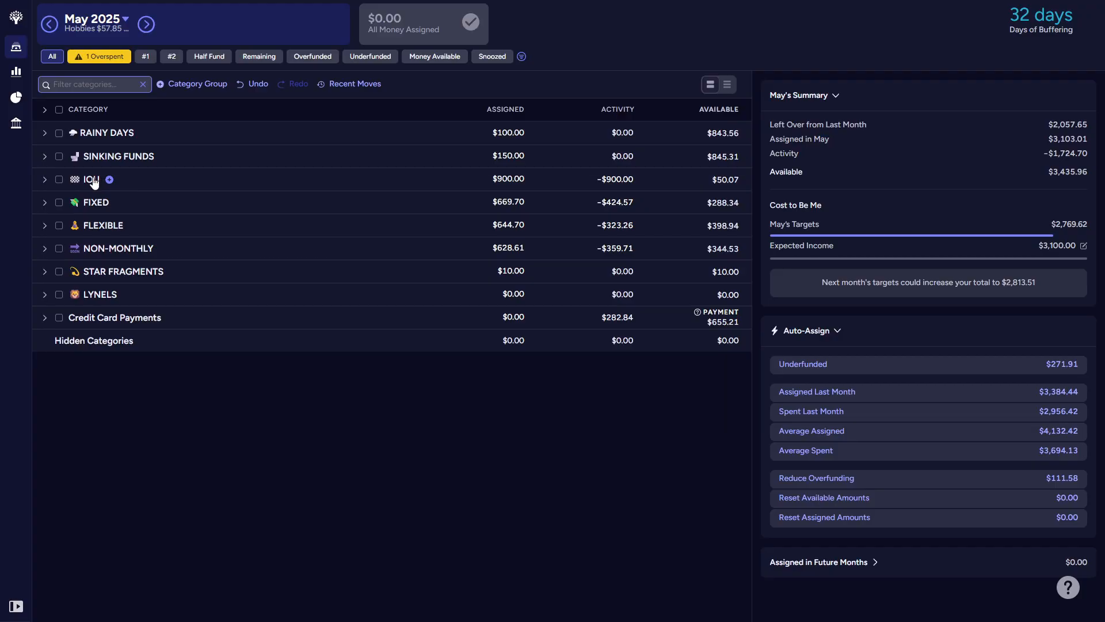
click(45, 181)
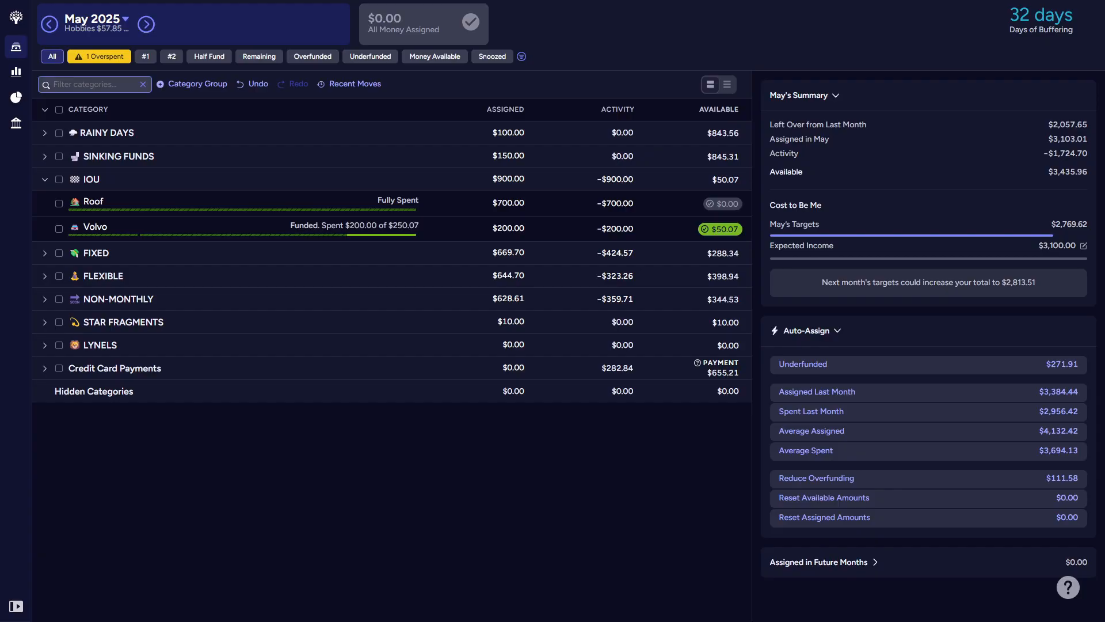
click(44, 180)
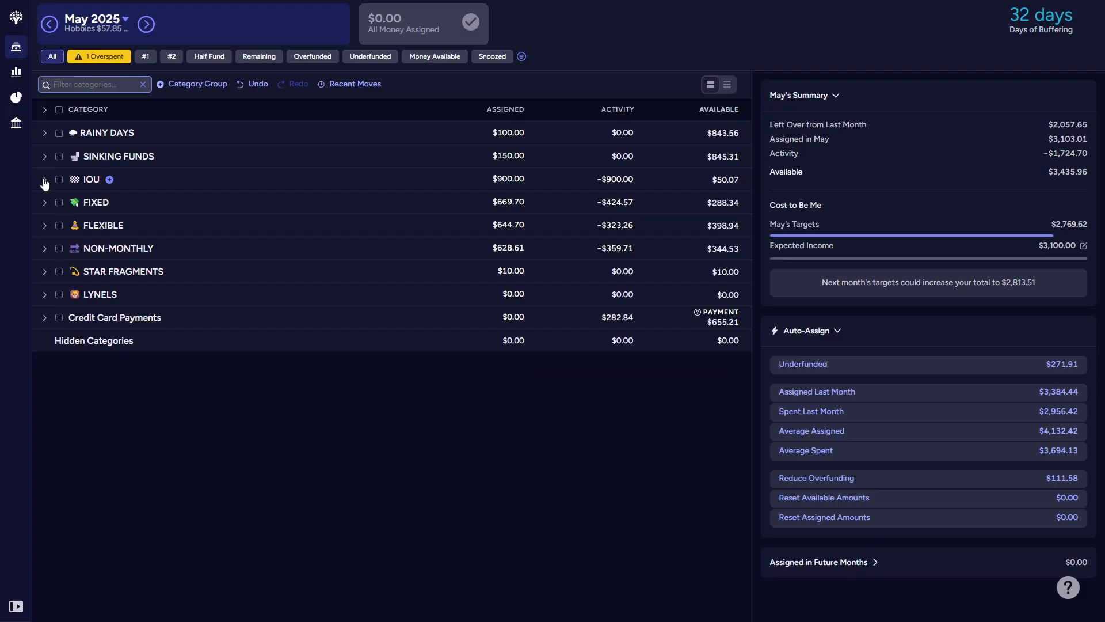
Step: Create a category group named F.U.N. and place it directly below the Non-Monthly group
click(201, 85)
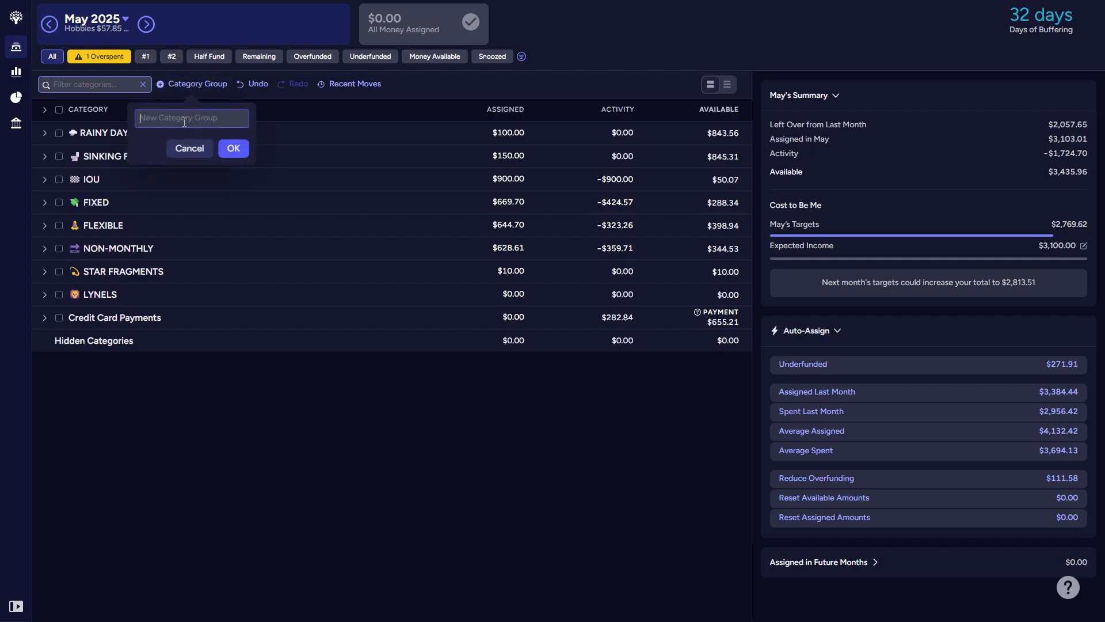
text(New)
text(F)
text(.U)
text(.N.)
click(232, 149)
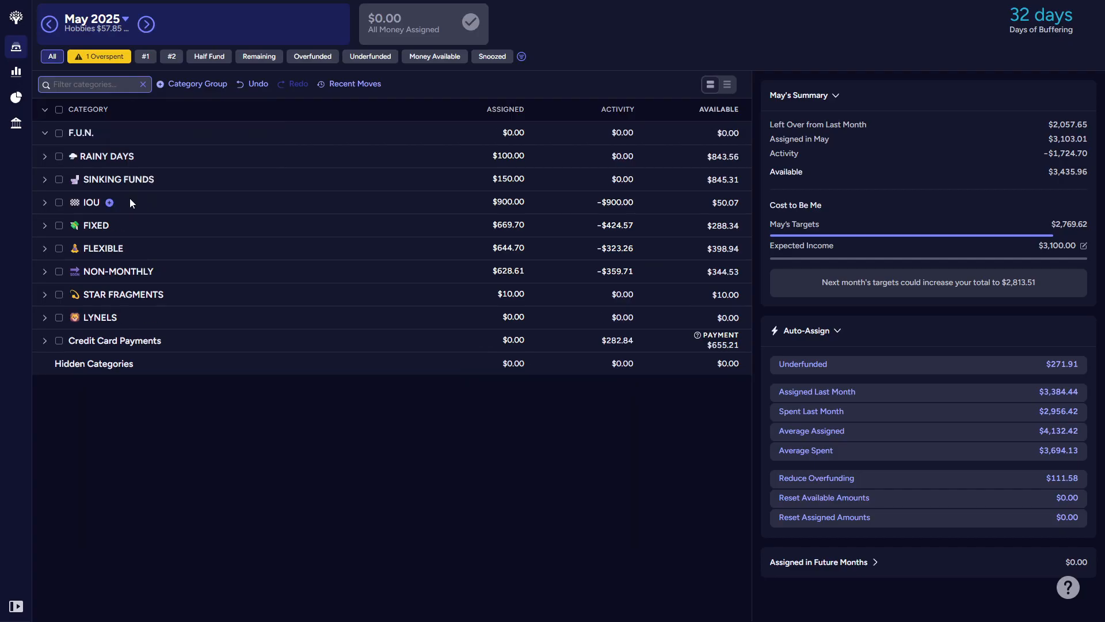
drag(84, 134, 102, 274)
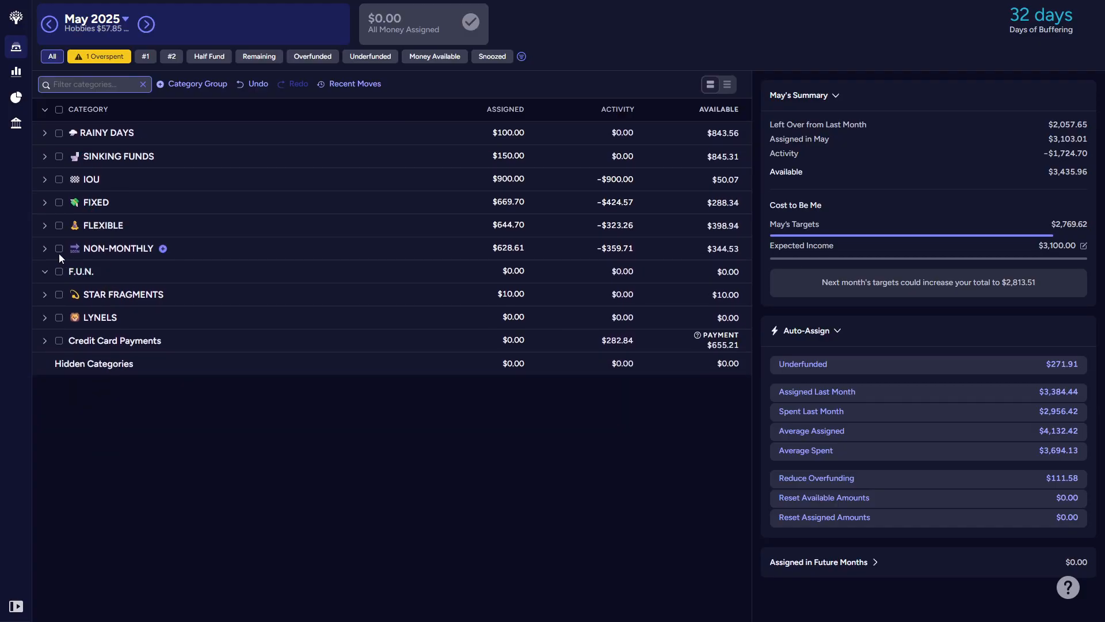
click(45, 250)
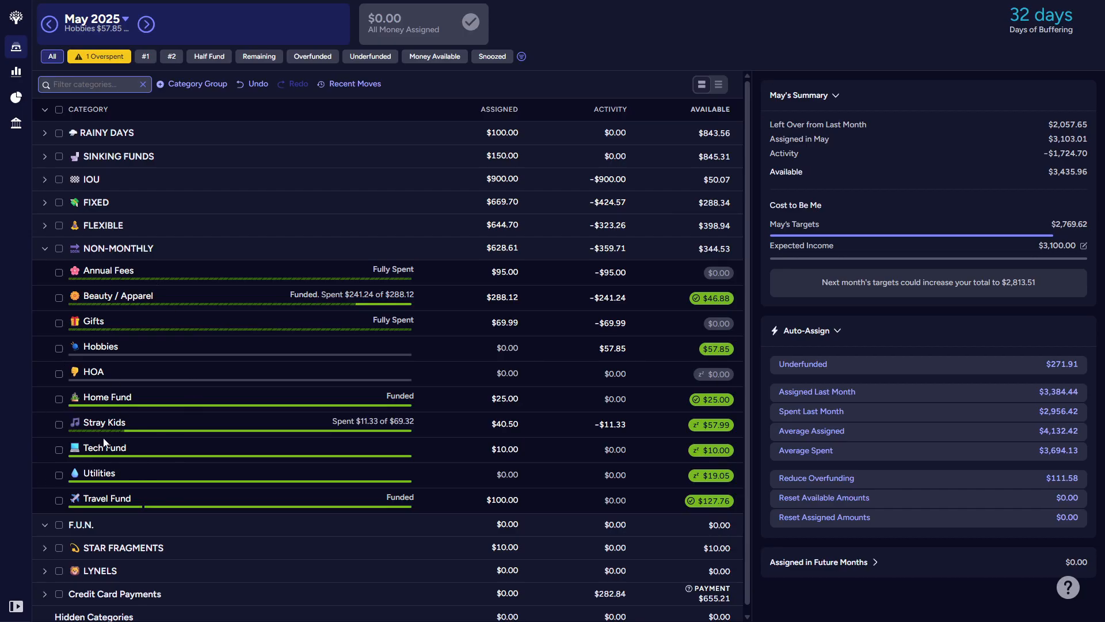
click(44, 250)
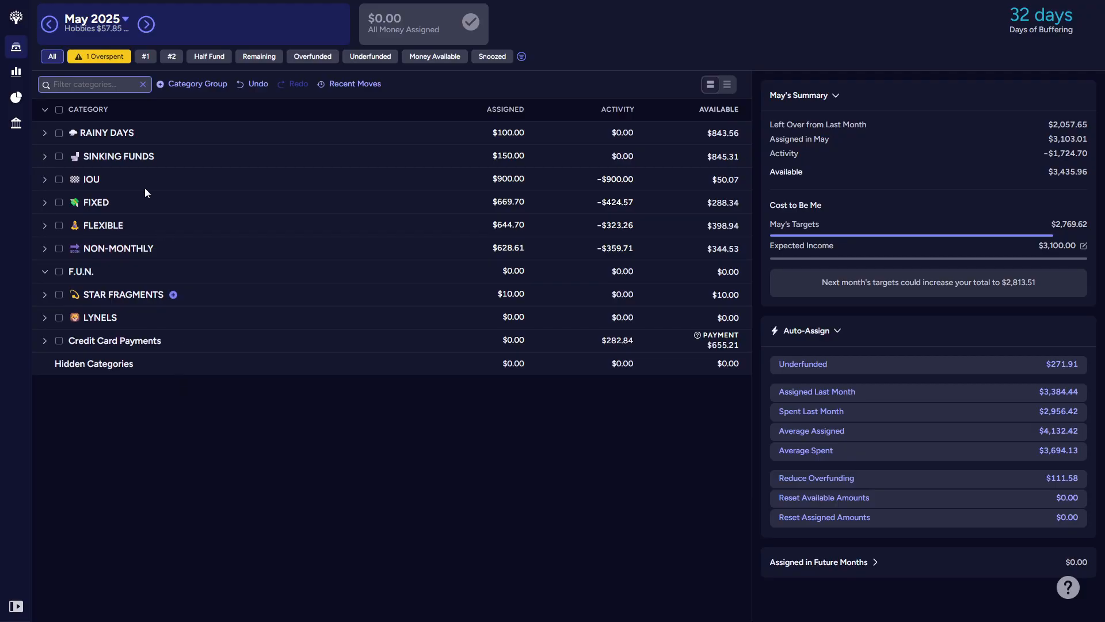
Step: Rename the Rainy Days group to THE VAULT, dropping its emoji
click(45, 133)
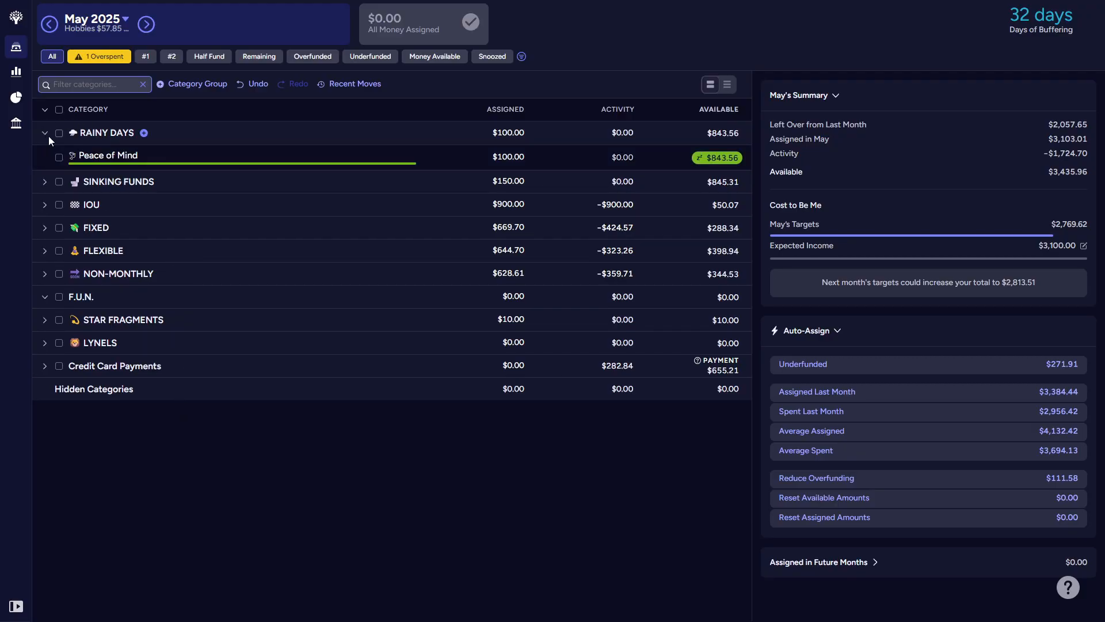
click(107, 135)
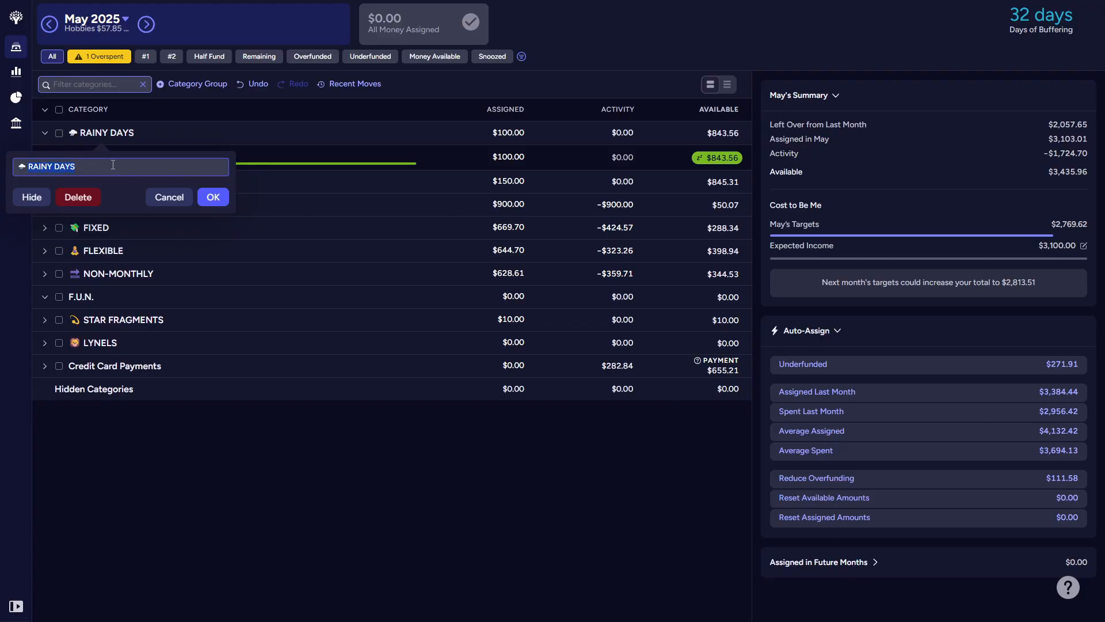
key(BackSpace)
key(BackSpace)
text(THE VAULT)
key(Return)
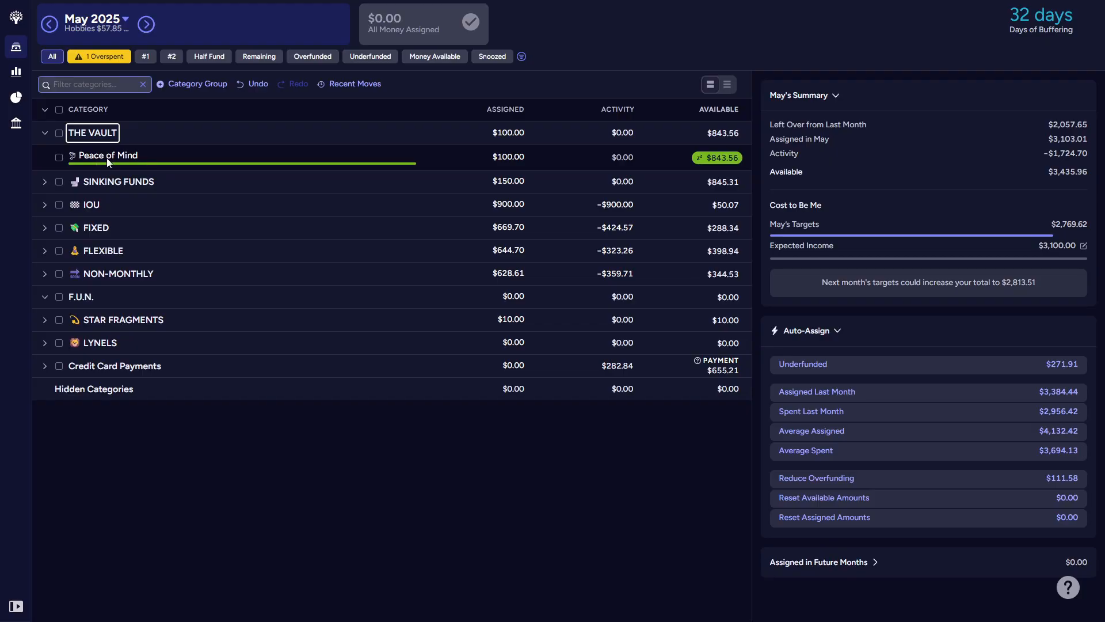
Step: Rename the Peace of Mind category to Peaceful Rainy Days, keeping its emoji, and collapse The Vault group
click(106, 158)
click(113, 154)
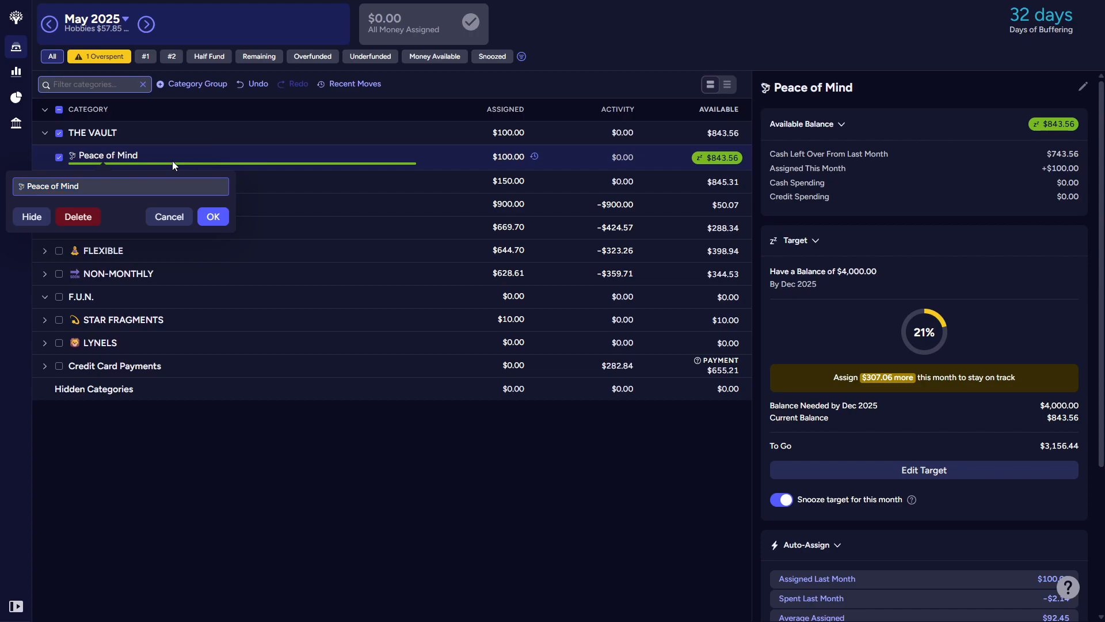
key(BackSpace)
key(BackSpace)
key(BackSpace)
key(BackSpace)
key(BackSpace)
key(BackSpace)
key(BackSpace)
text(FUL rAINY dAYS)
key(BackSpace)
key(BackSpace)
key(BackSpace)
key(BackSpace)
key(BackSpace)
key(BackSpace)
key(BackSpace)
key(BackSpace)
key(BackSpace)
key(BackSpace)
key(BackSpace)
key(BackSpace)
key(BackSpace)
text(ful Rainy Days)
click(214, 216)
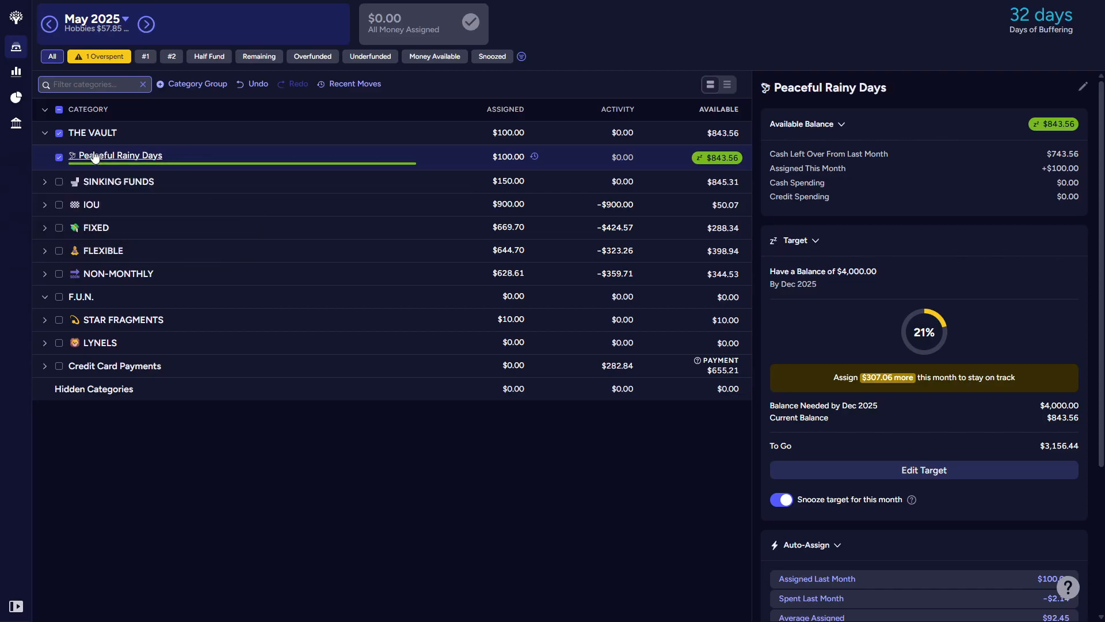
click(59, 156)
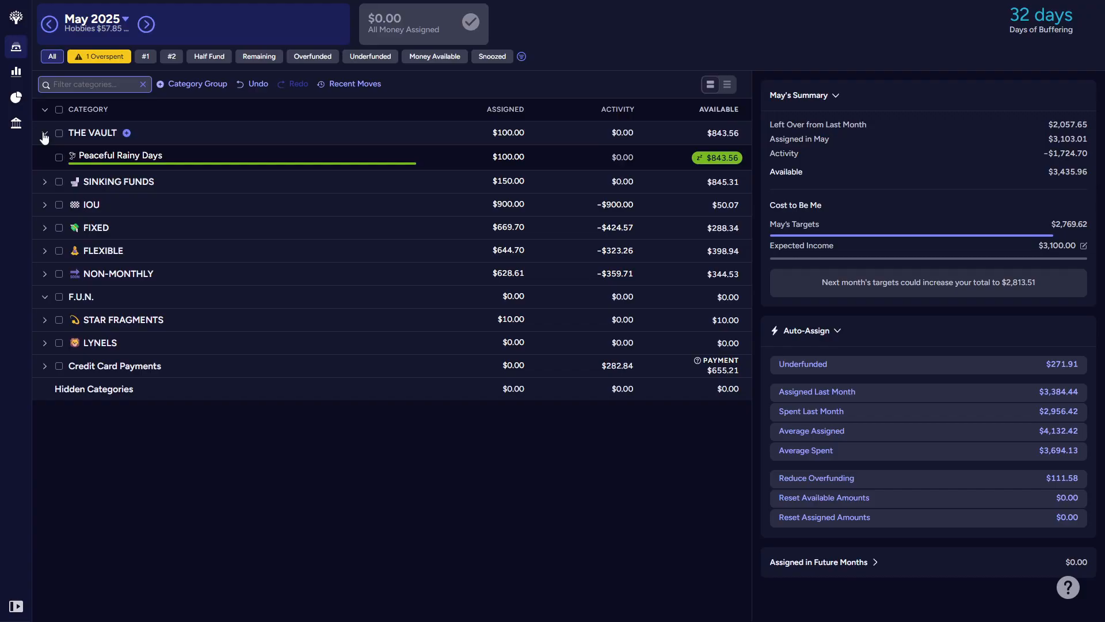
click(44, 135)
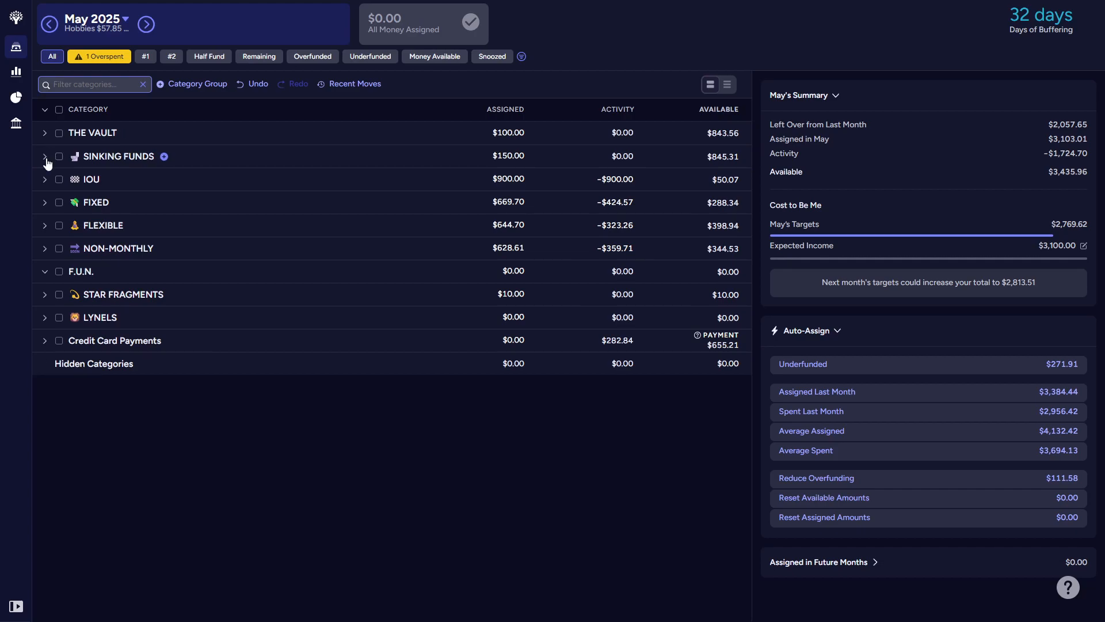
Step: Rename the Sinking Funds group to THE RESERVE, dropping its emoji
click(45, 159)
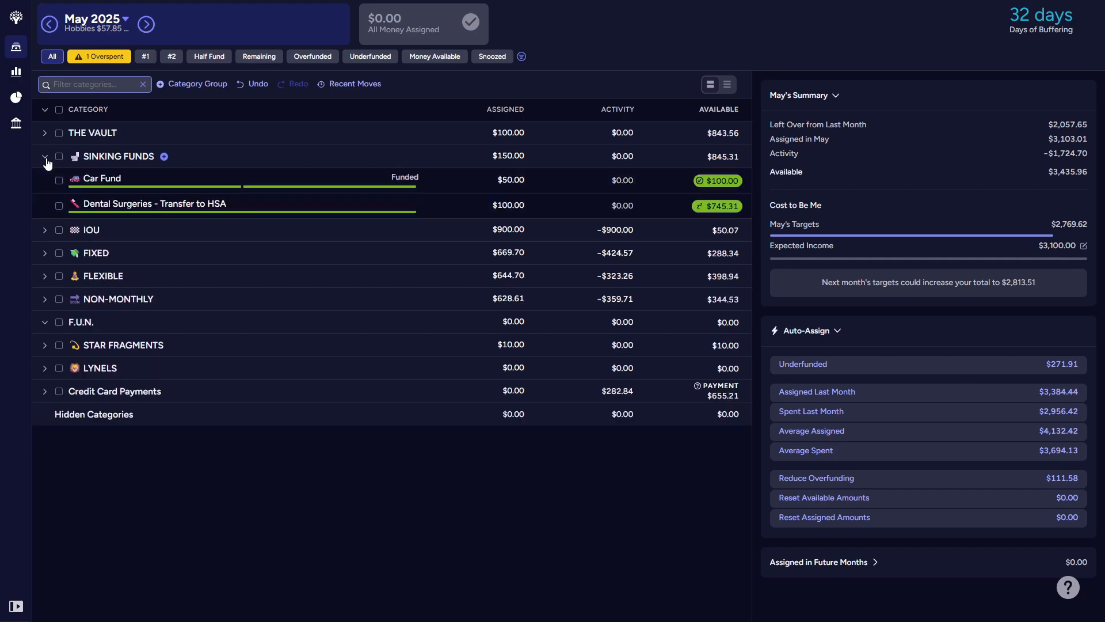
click(128, 158)
drag(127, 195, 52, 188)
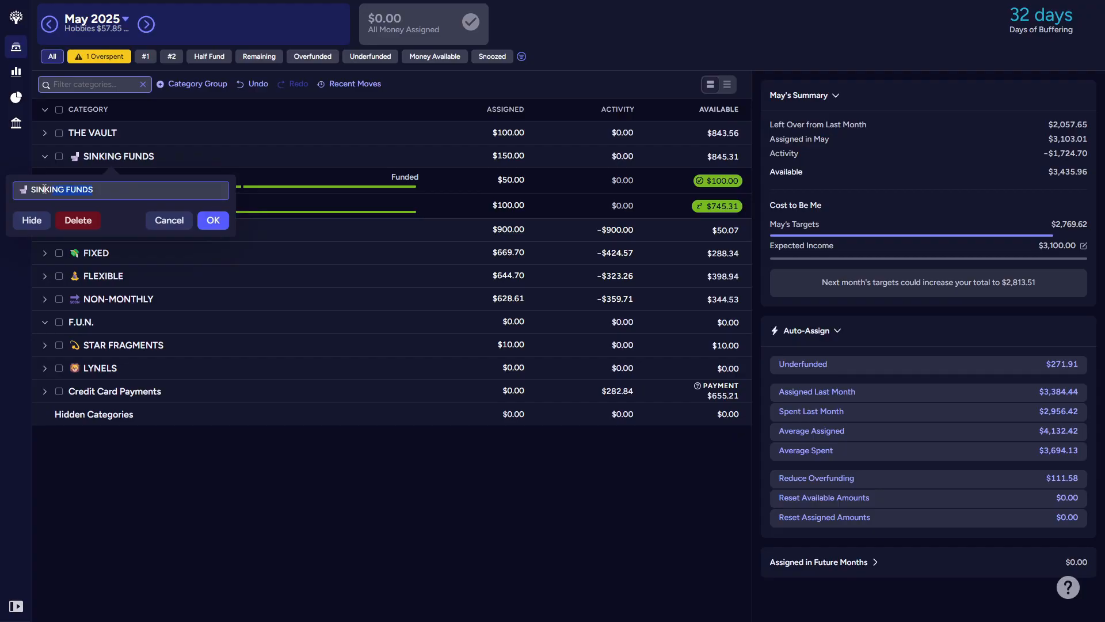
key(Tab)
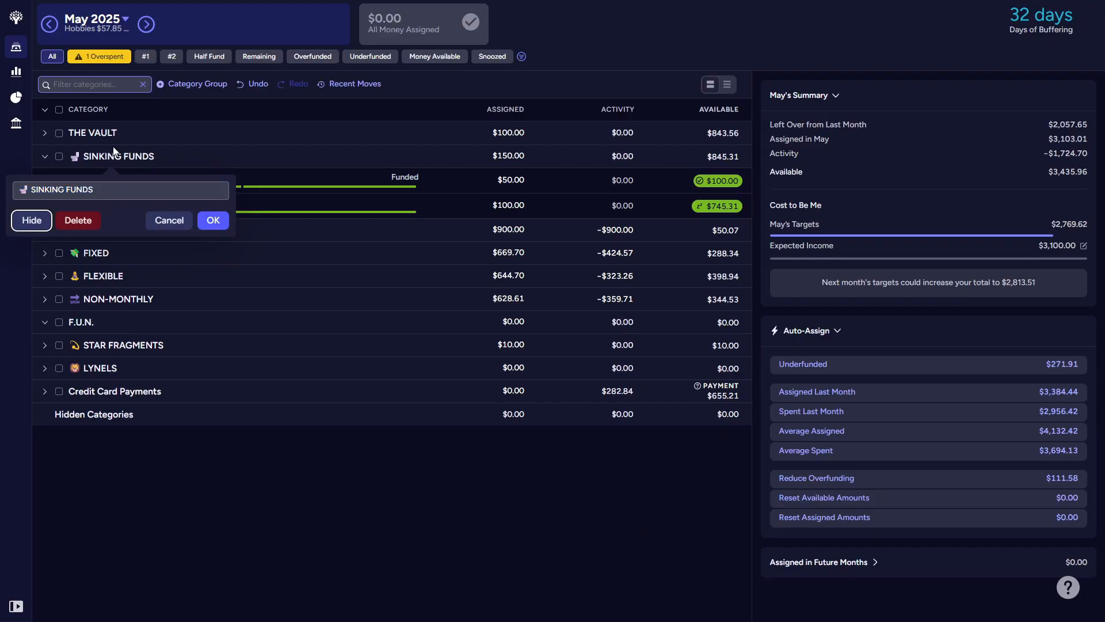
key(shift+Tab)
text(THE RES)
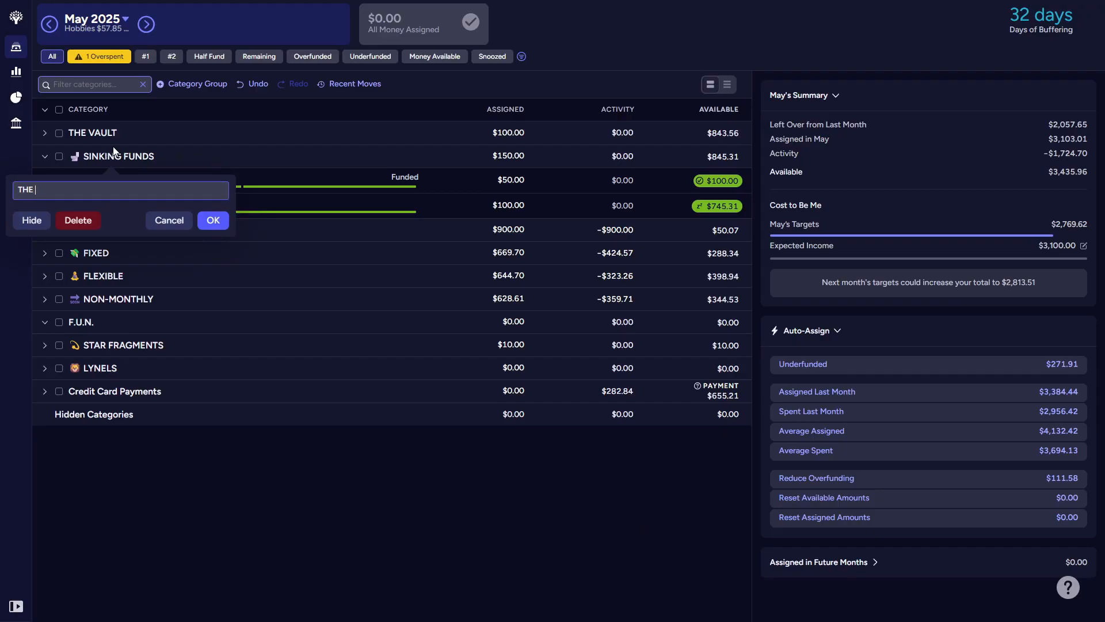
text(ERVE)
click(213, 221)
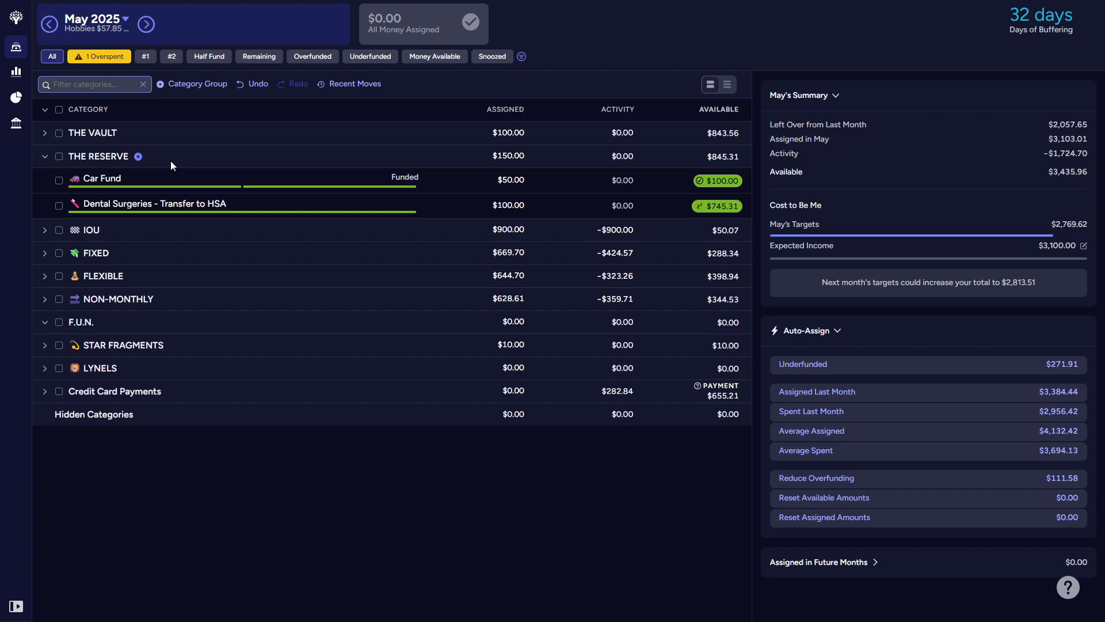
Step: Move Home Fund and Tech Fund from Non-Monthly into The Reserve, with Home Fund first and Tech Fund below Car Fund
click(45, 300)
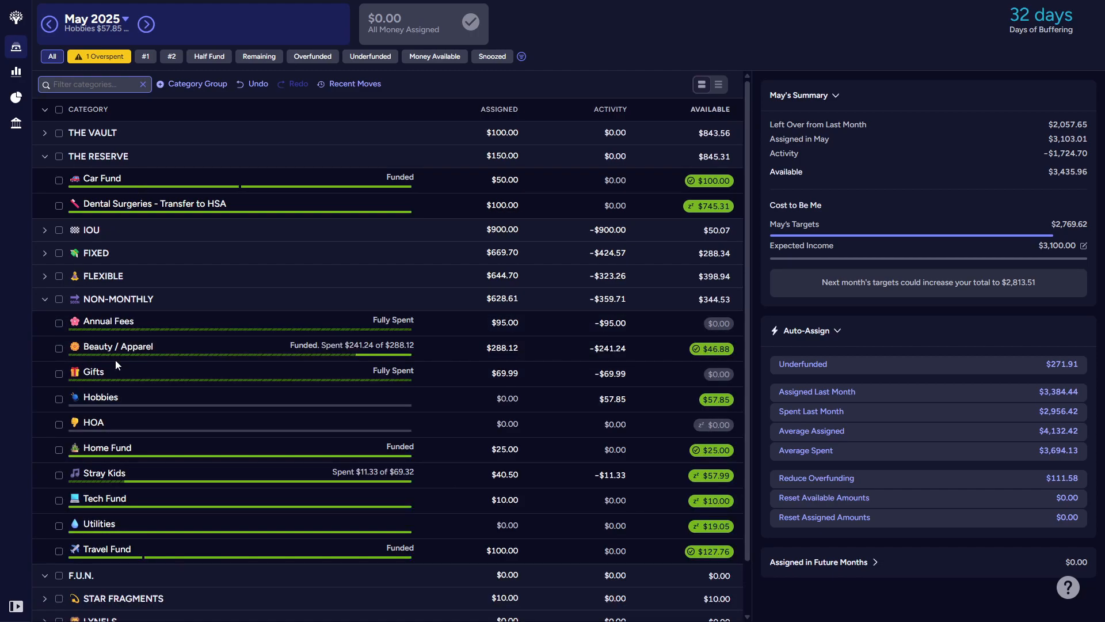
drag(137, 448, 149, 210)
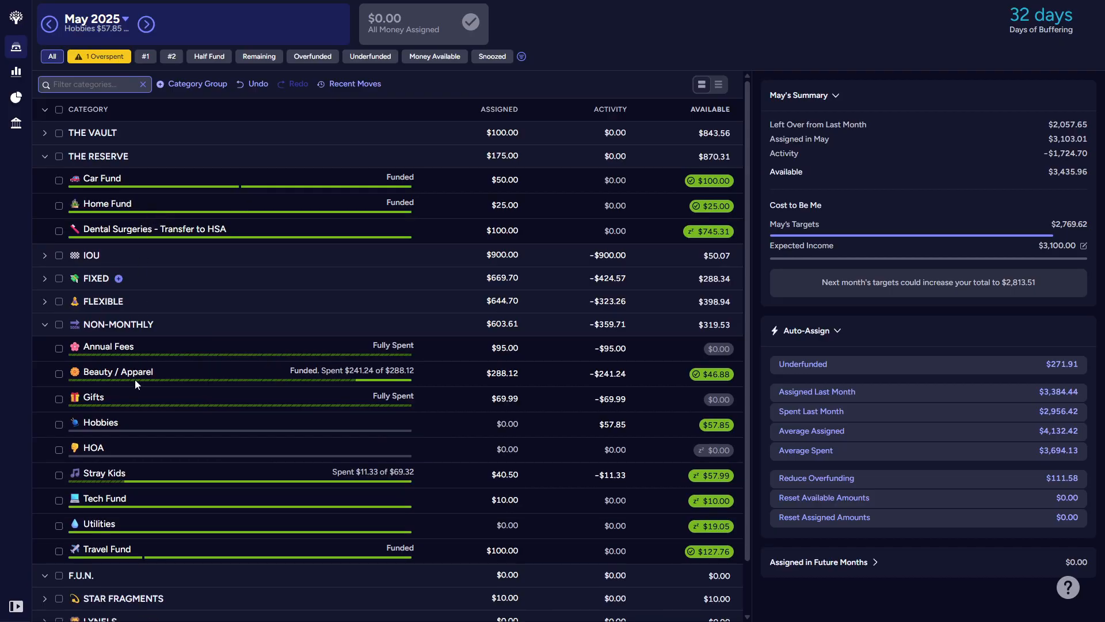
drag(101, 505, 140, 193)
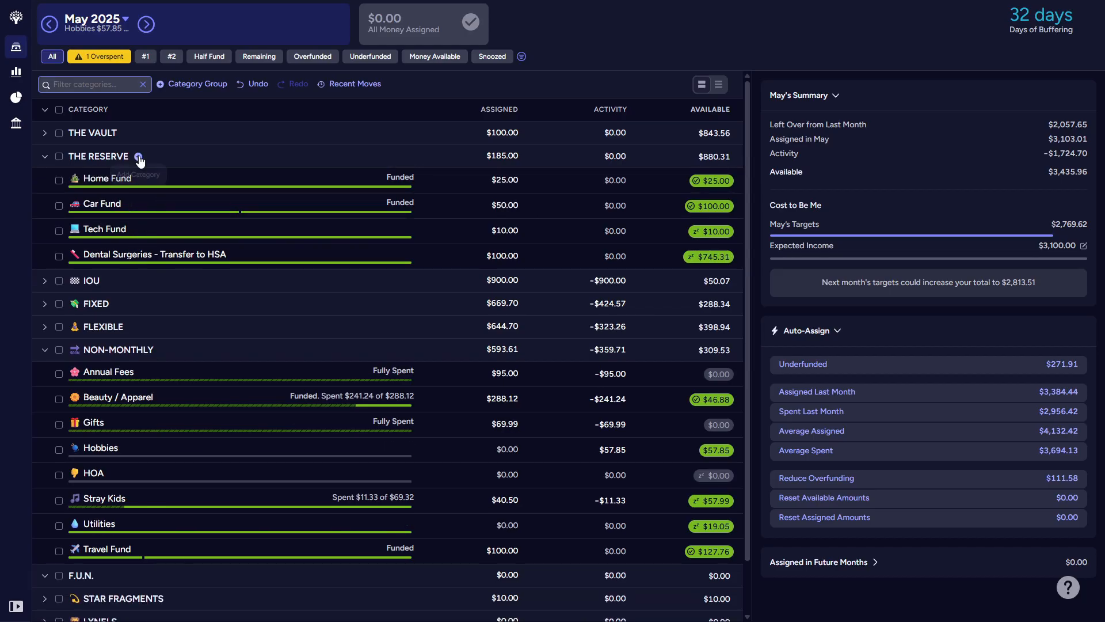
Step: Add a category named "Vet, Set, Go!" to The Reserve and place it last in the group
click(140, 157)
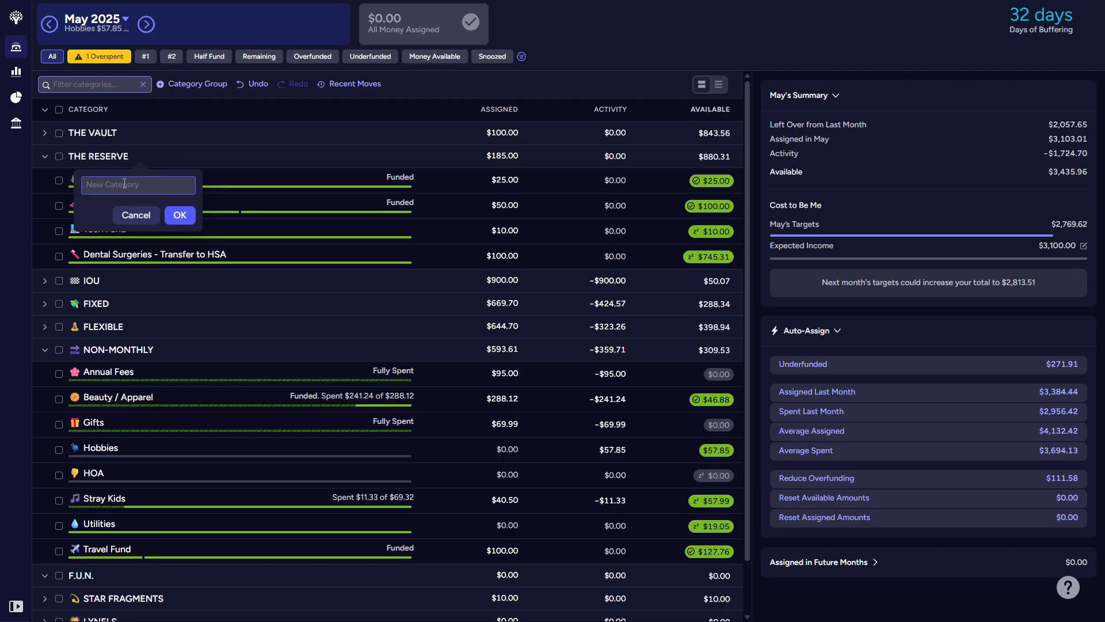
text(Vet, Set)
text(, Go!)
key(Return)
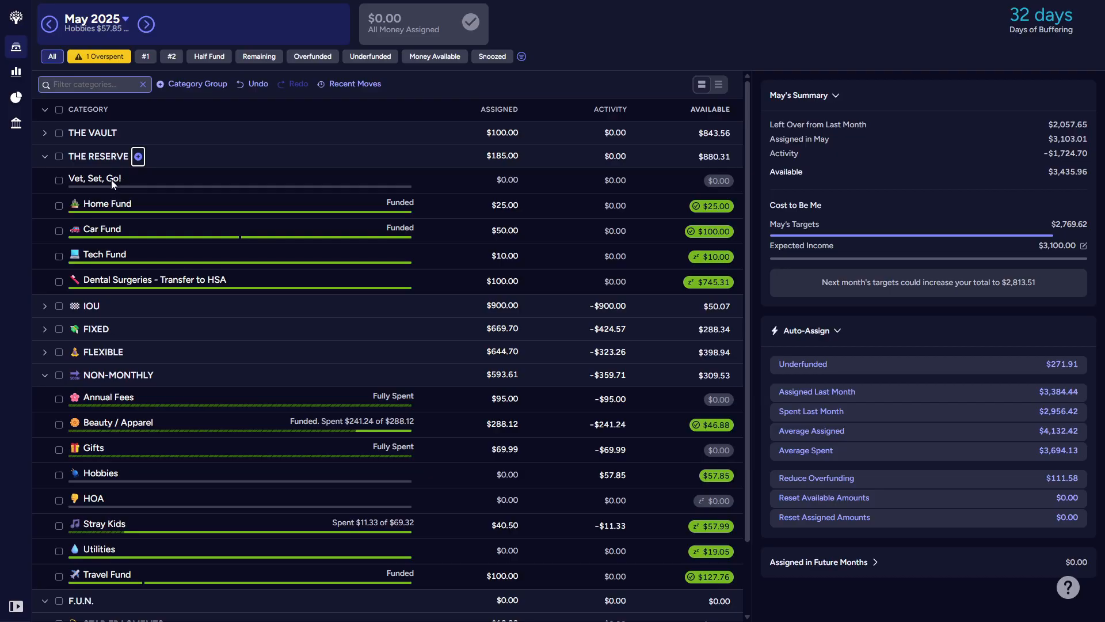
drag(113, 183, 133, 305)
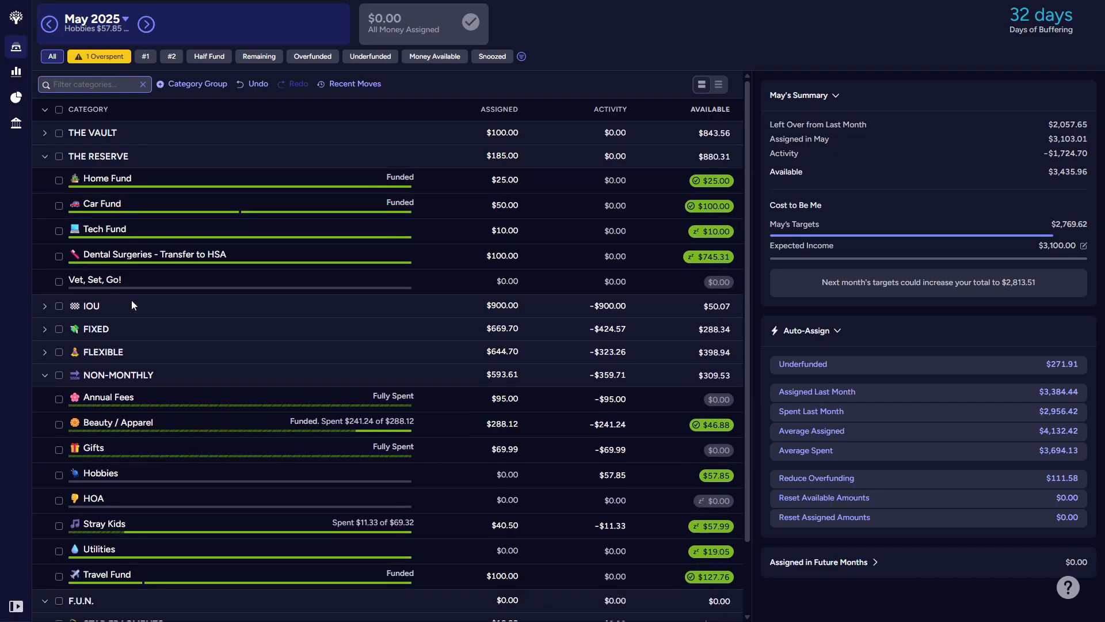
Step: Rename the Home Fund category in The Reserve to Haven, without an emoji
click(109, 180)
click(109, 180)
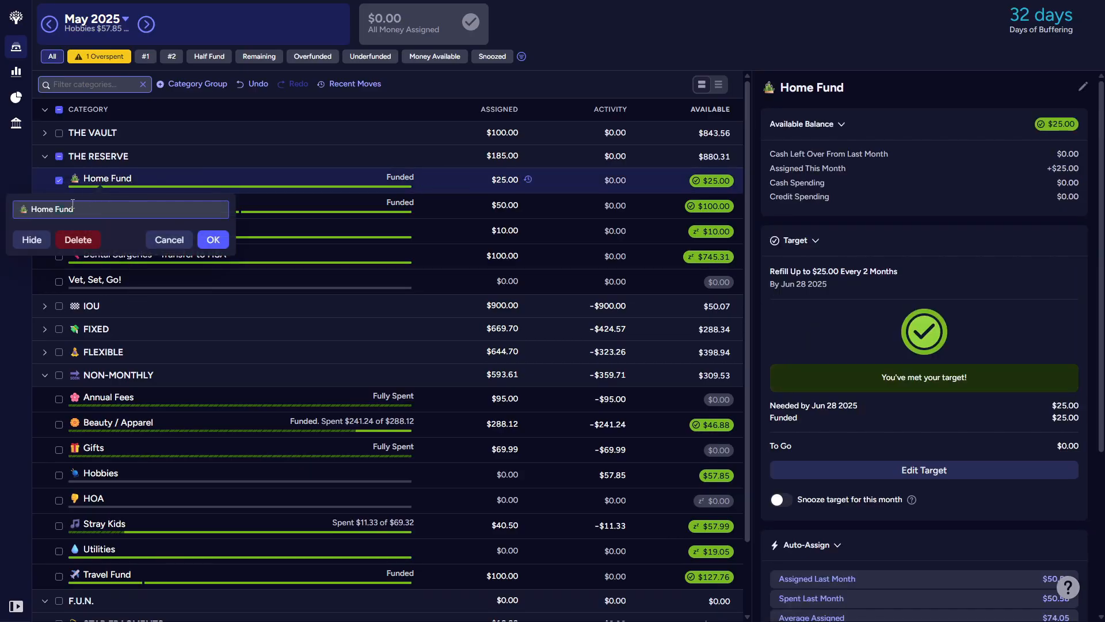
text(Haven)
key(Return)
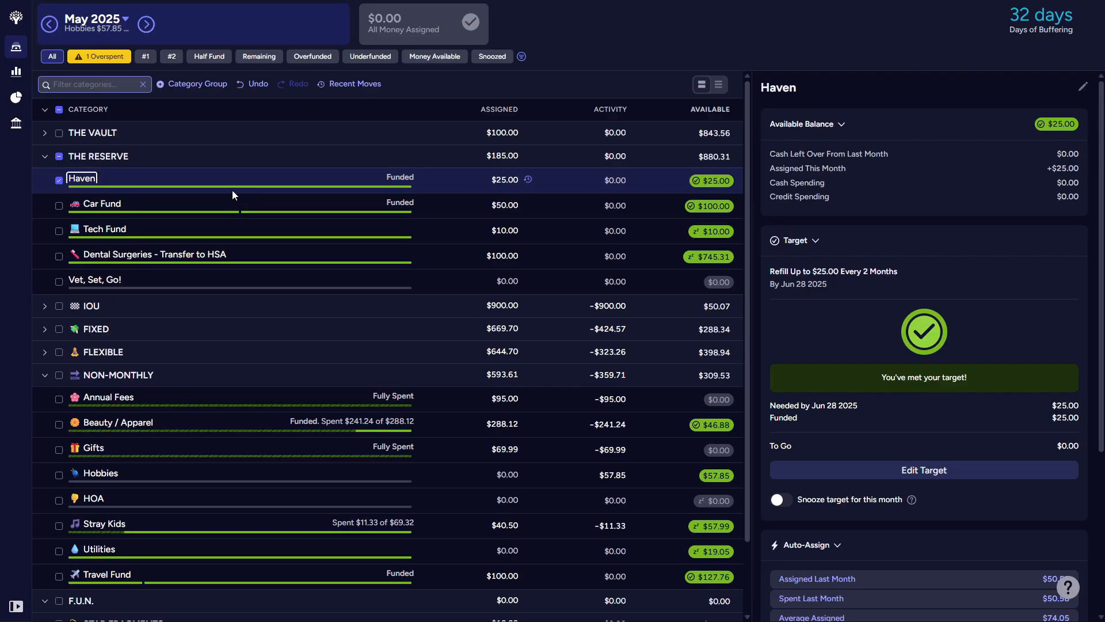
Step: Rename the Car Fund category in The Reserve to Riding All Night, without an emoji
click(104, 205)
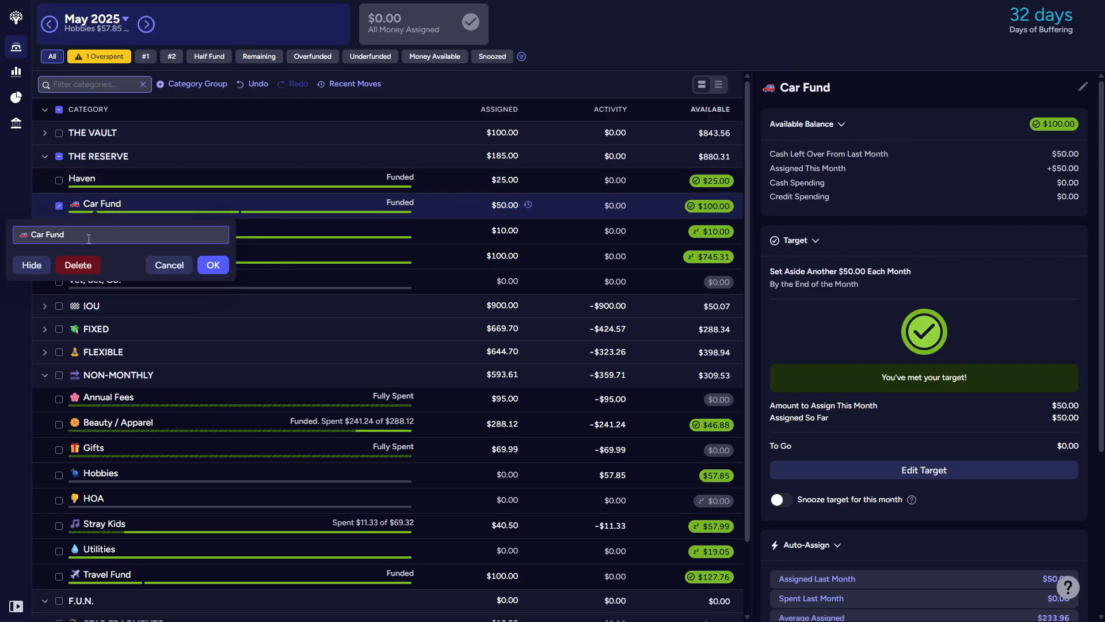
triple_click(107, 234)
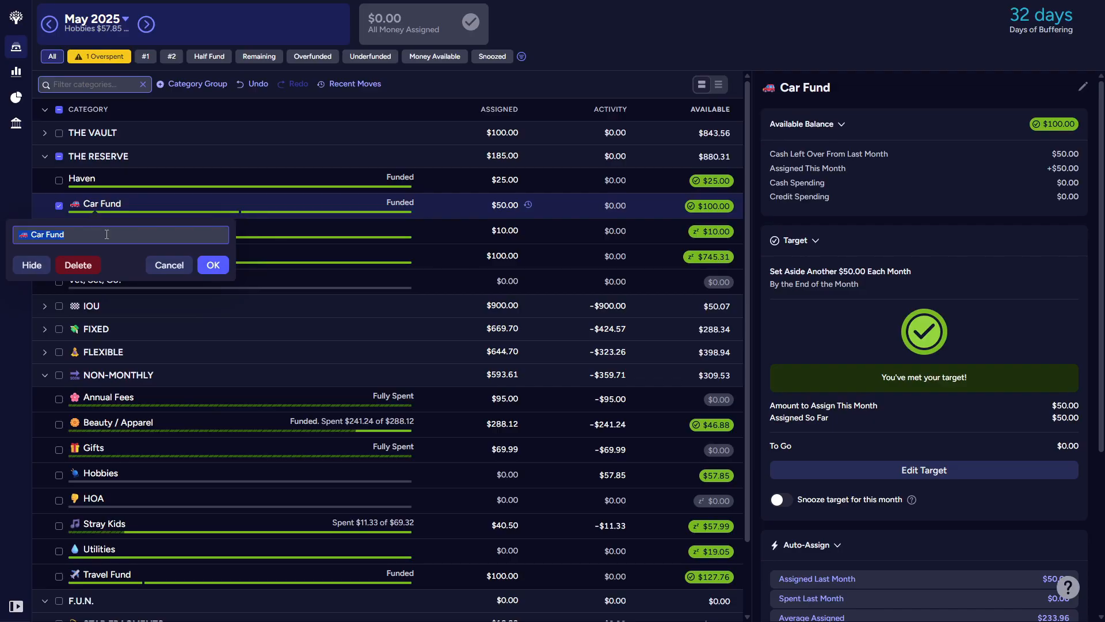
text(Riding All Night)
key(Return)
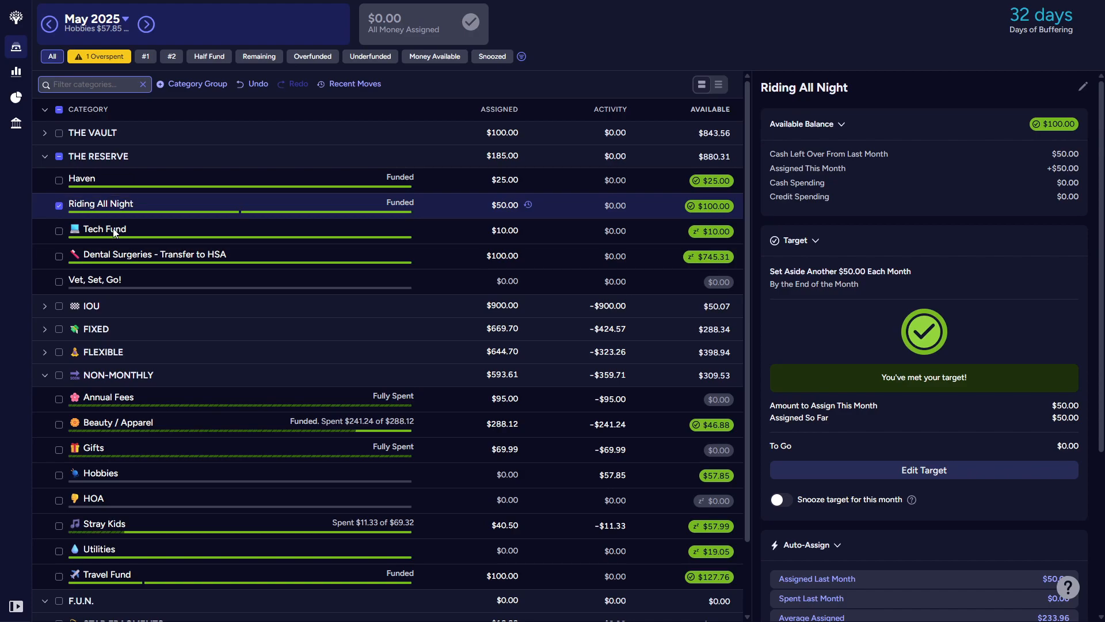
Step: Rename the Tech Fund category in The Reserve to Gadgets & Gizmos, without an emoji
click(112, 228)
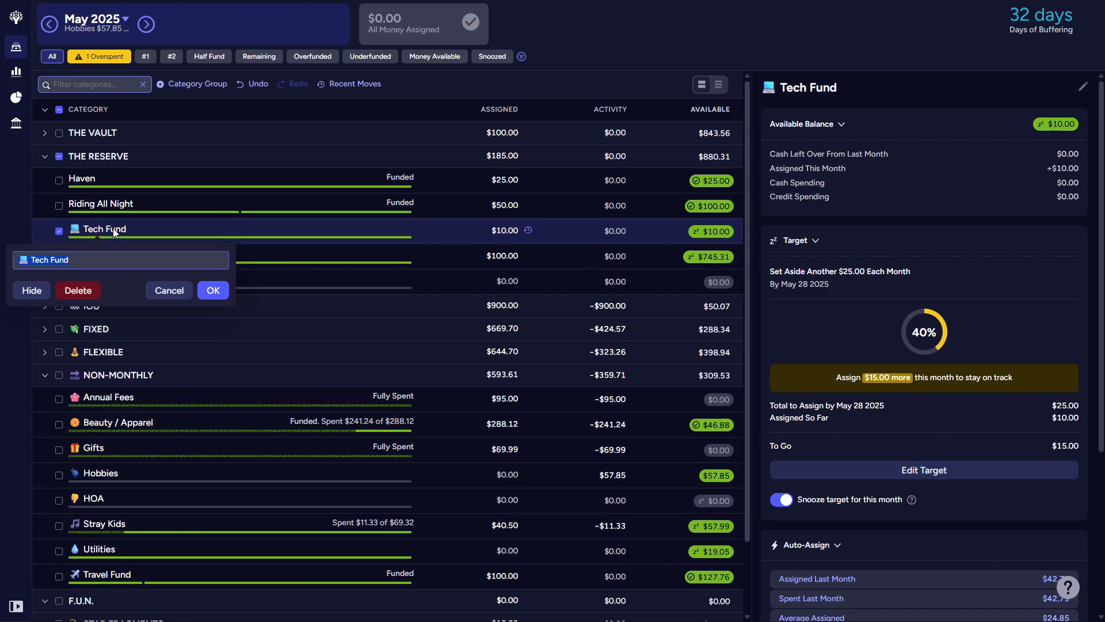
text(Gadgets & Gizmos)
key(Return)
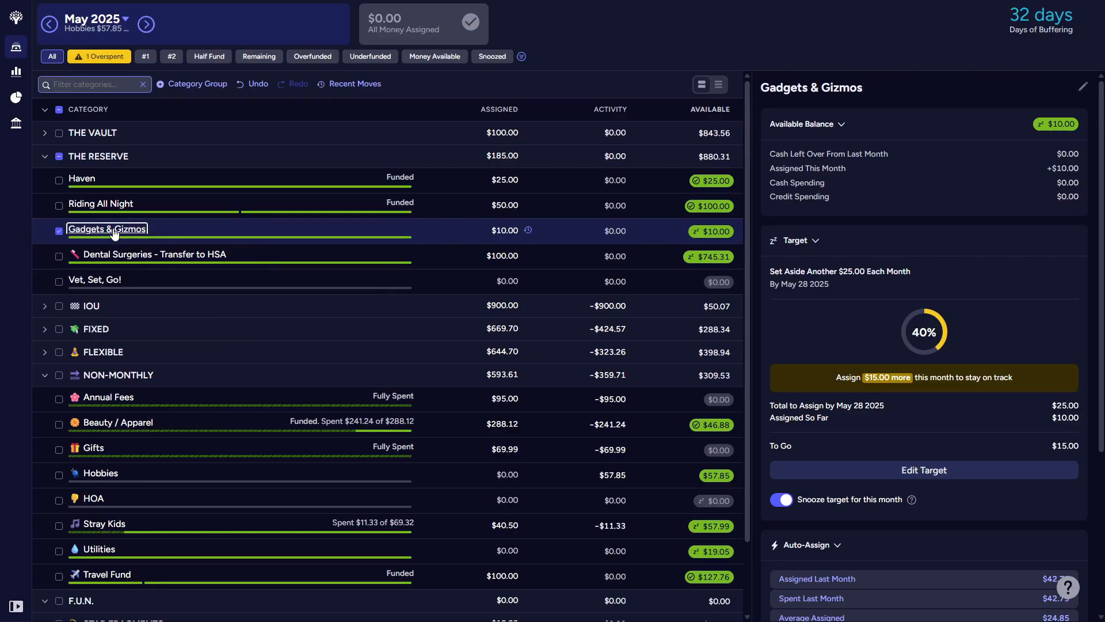
Step: Rename the Dental Surgeries - Transfer to HSA category to My Shiny Teeth, without an emoji, and deselect it
click(142, 258)
click(129, 259)
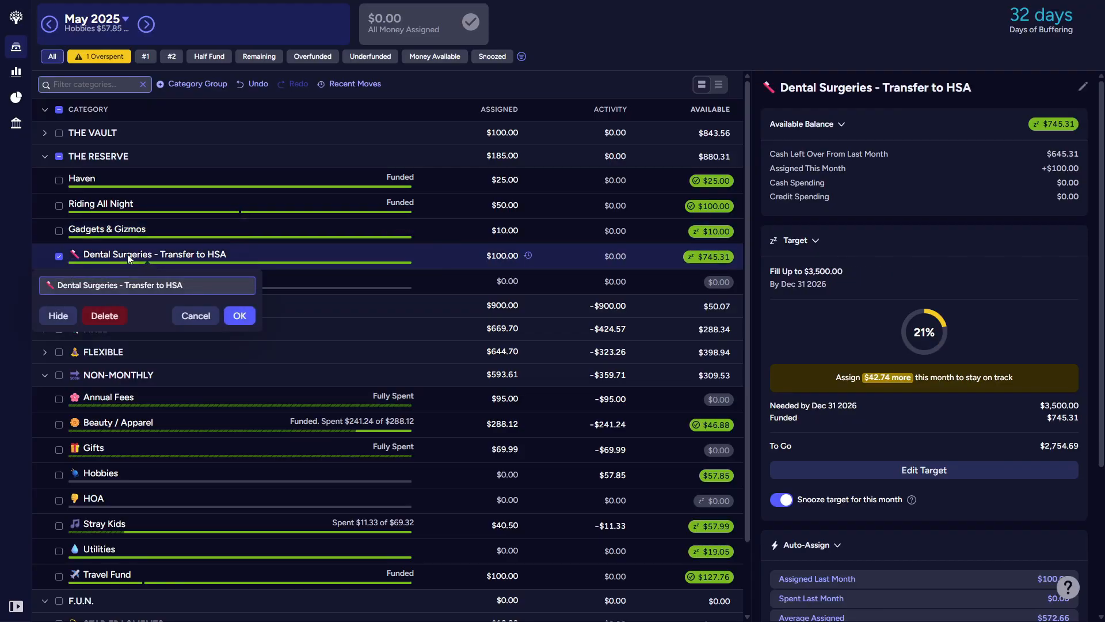
drag(197, 284, 3, 263)
text(M)
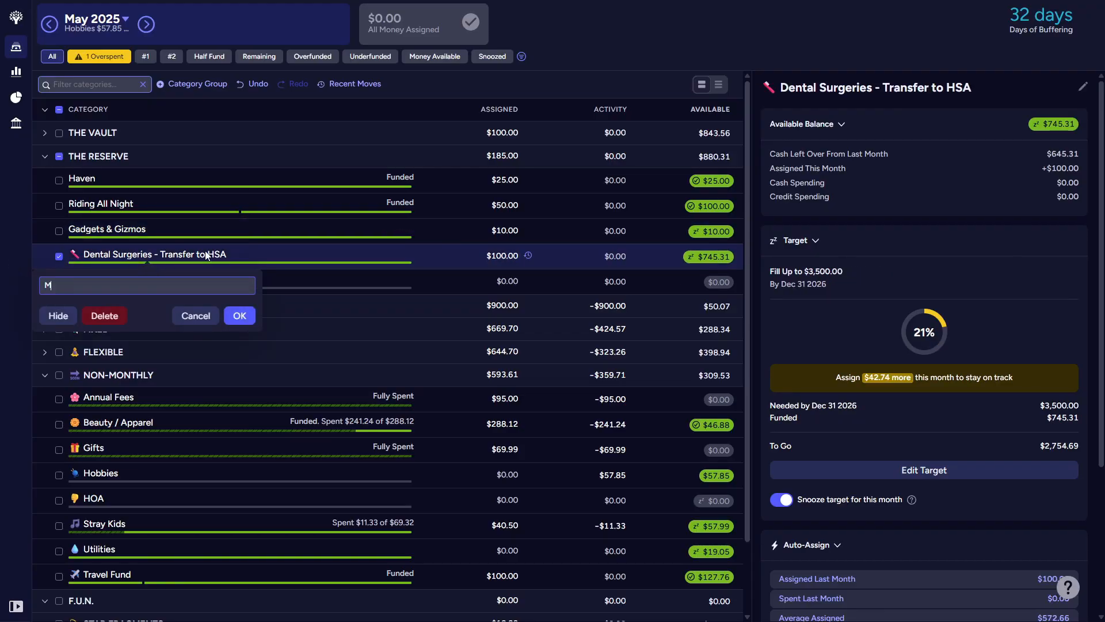
text(y Shiny Teeth)
key(Return)
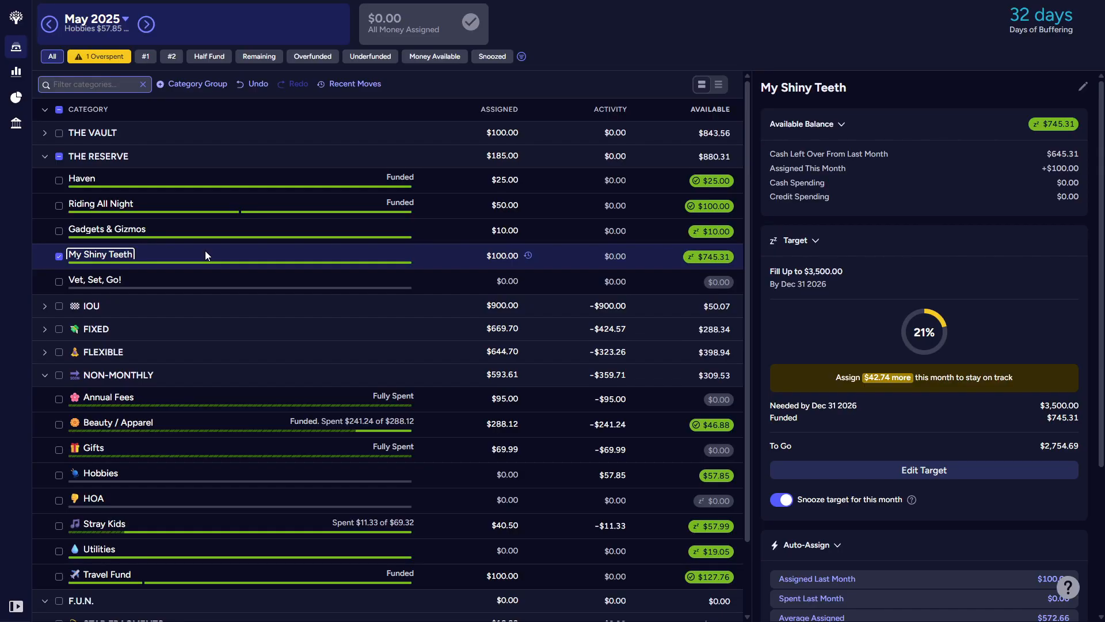
click(59, 257)
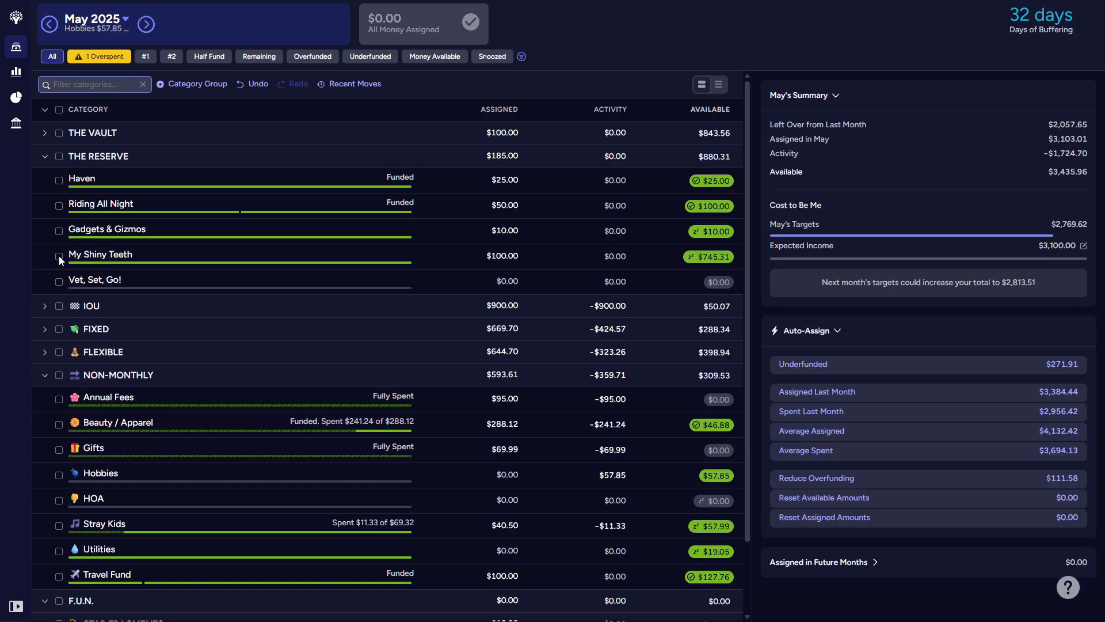
Step: Set Haven's target amount to $10 with the option to set aside another $10, and save the target
click(60, 180)
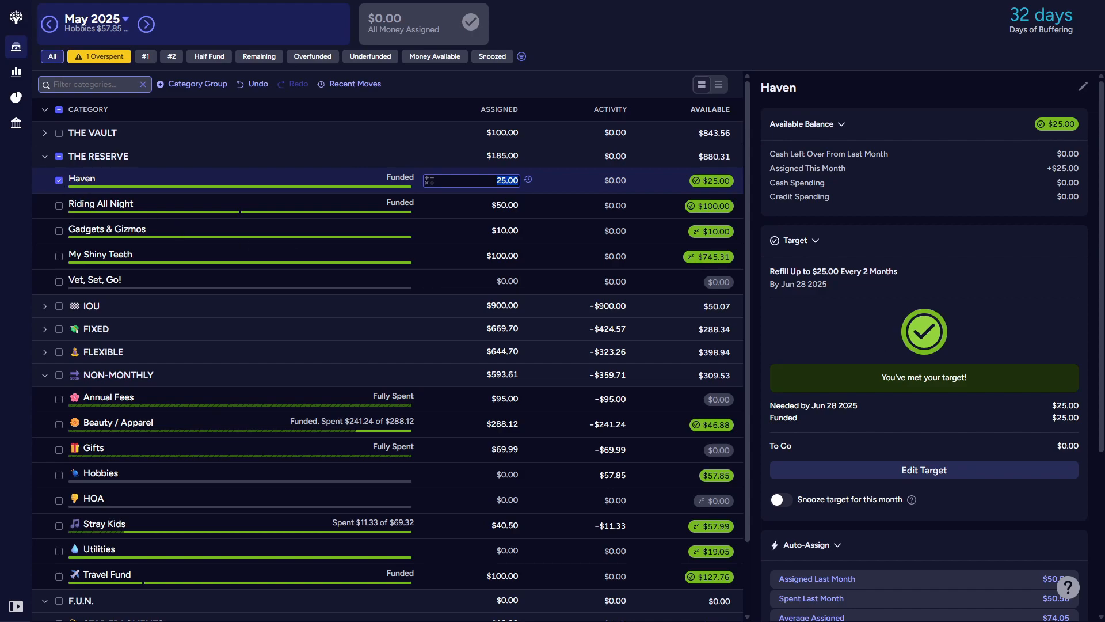
key(Escape)
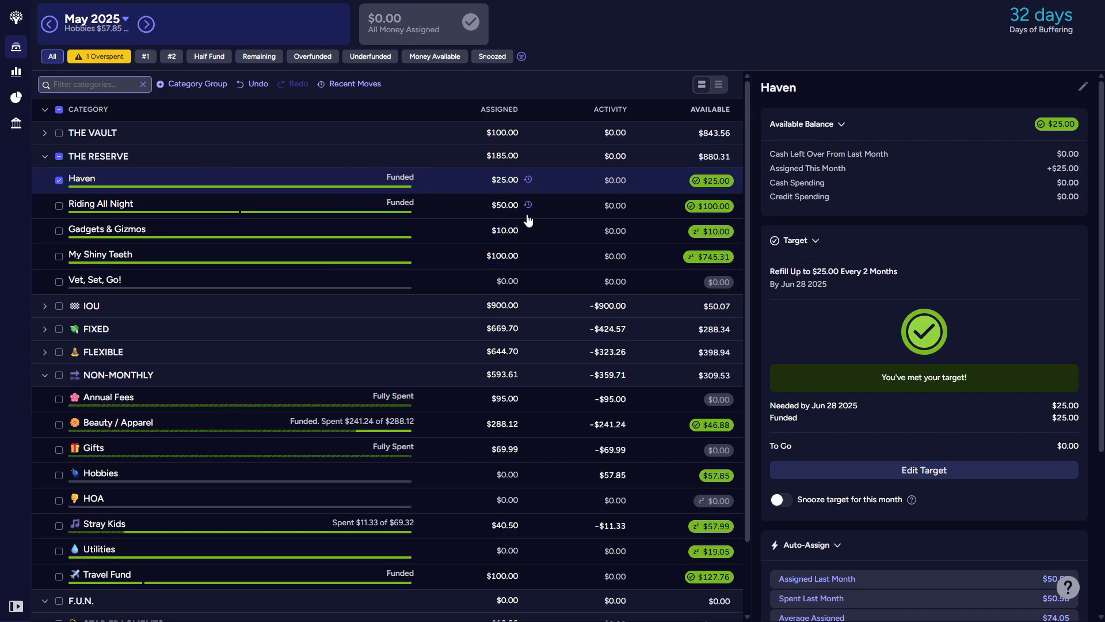
click(921, 469)
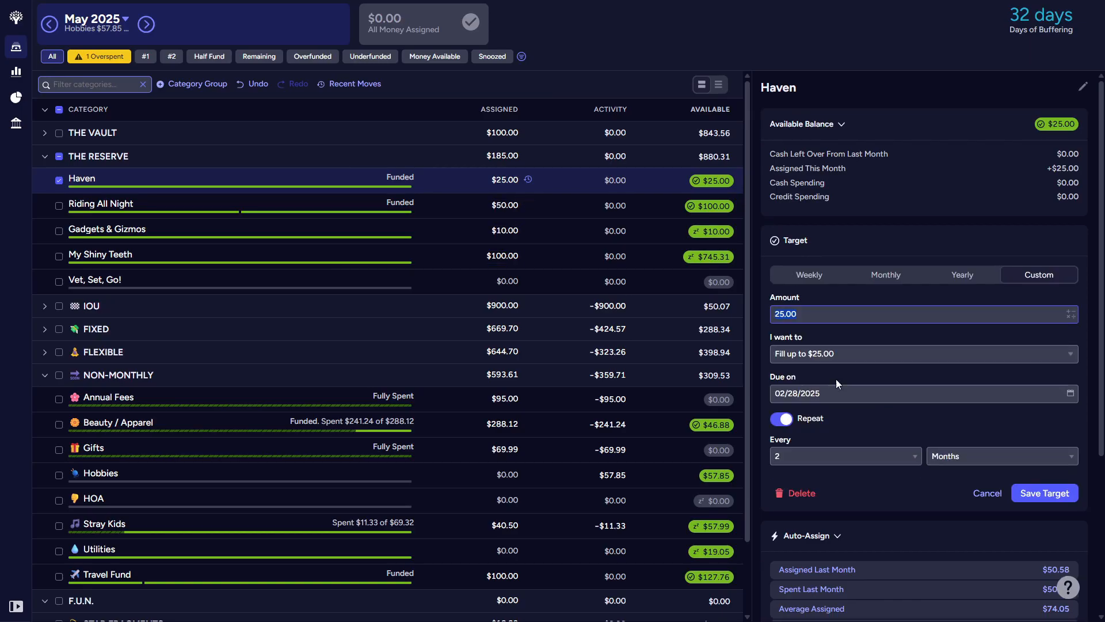
text(10)
click(842, 353)
click(830, 401)
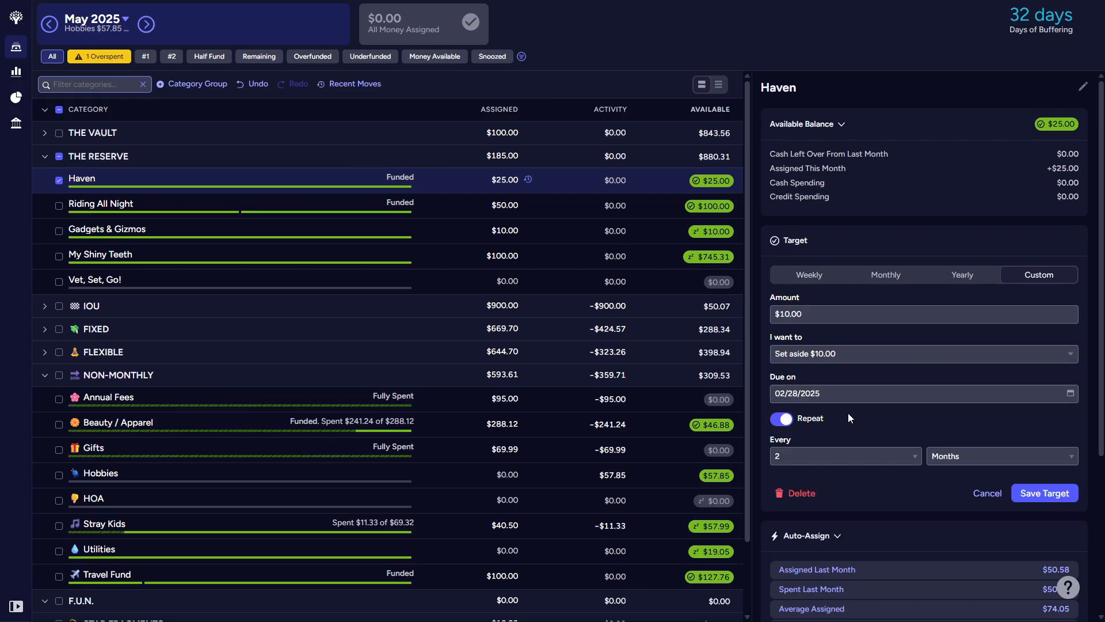
click(1017, 504)
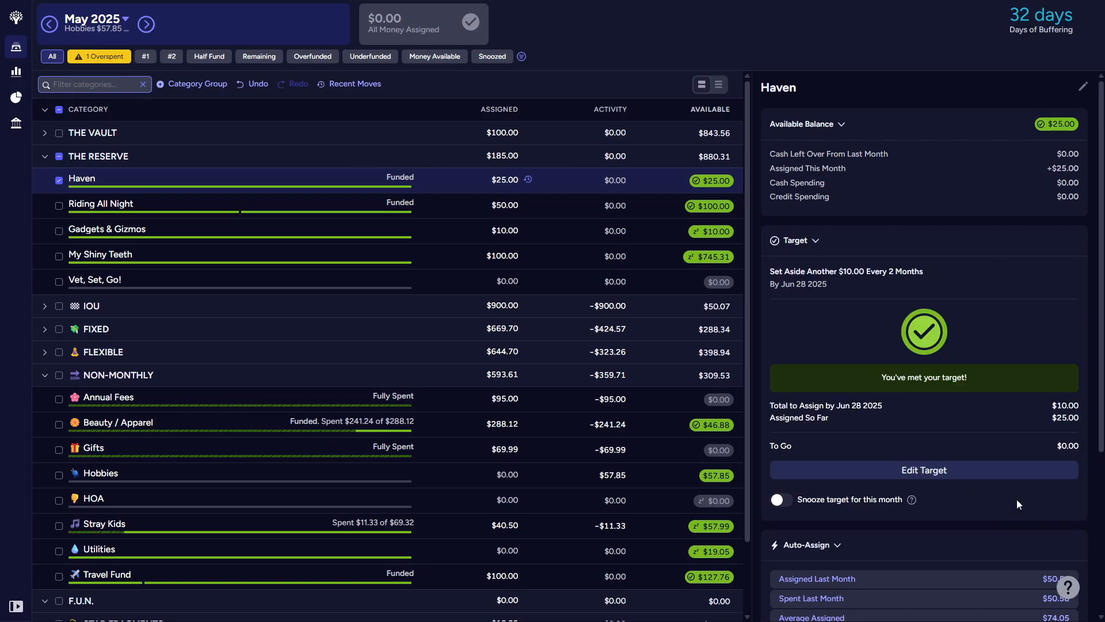
Step: Change the repeat interval of Haven's custom target to every 1 month and save it
click(977, 475)
click(899, 461)
click(1044, 493)
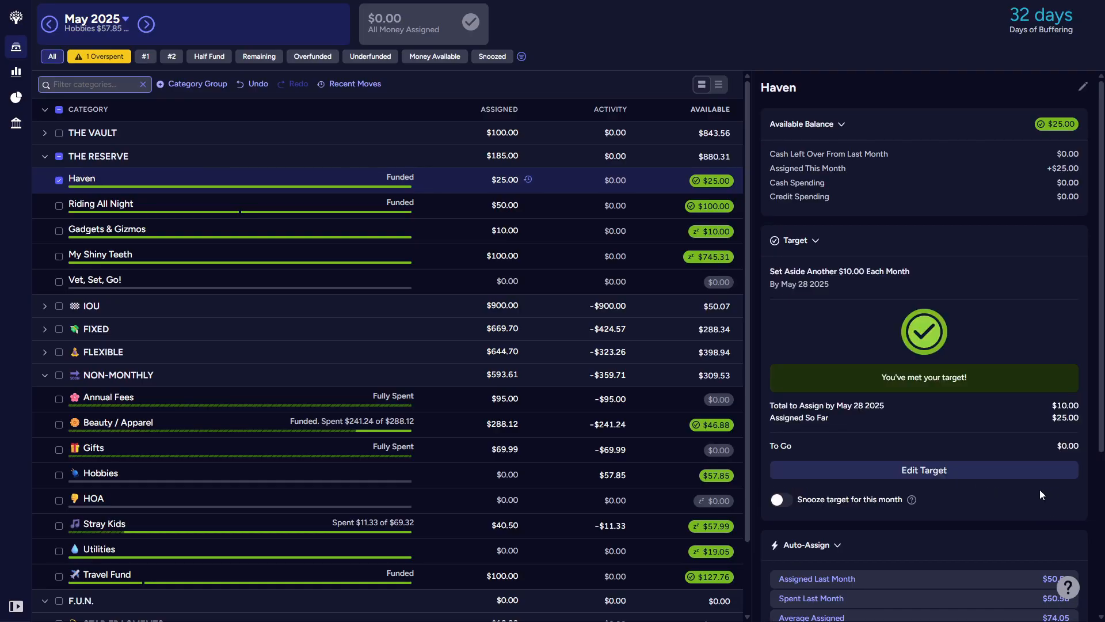
Step: Set the Riding All Night monthly target to set aside another $10 by the last day of the month
click(59, 206)
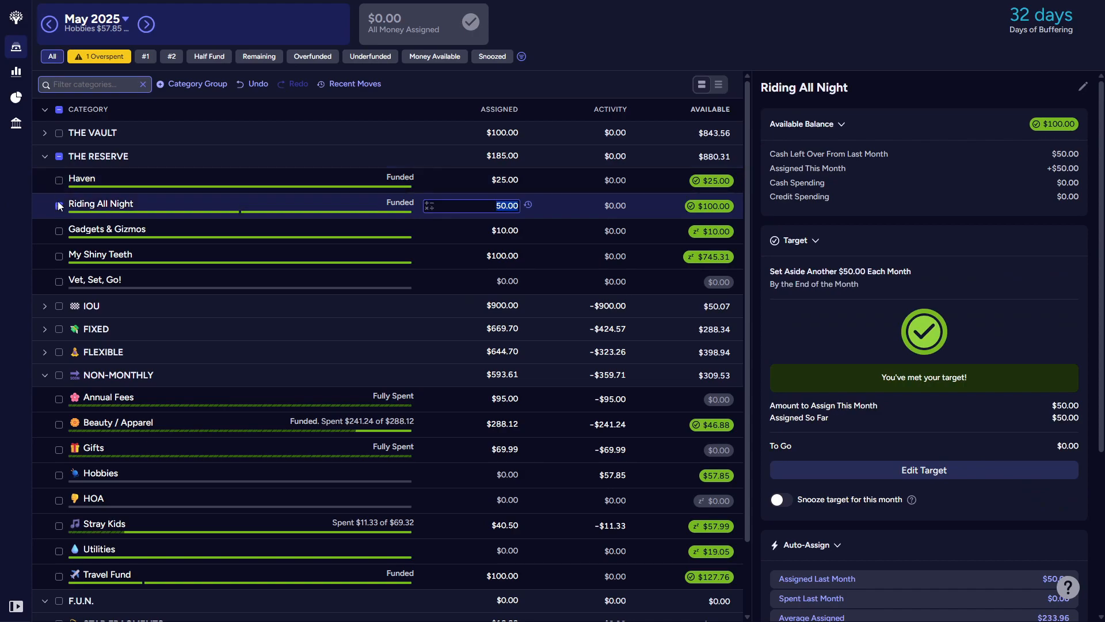
click(974, 482)
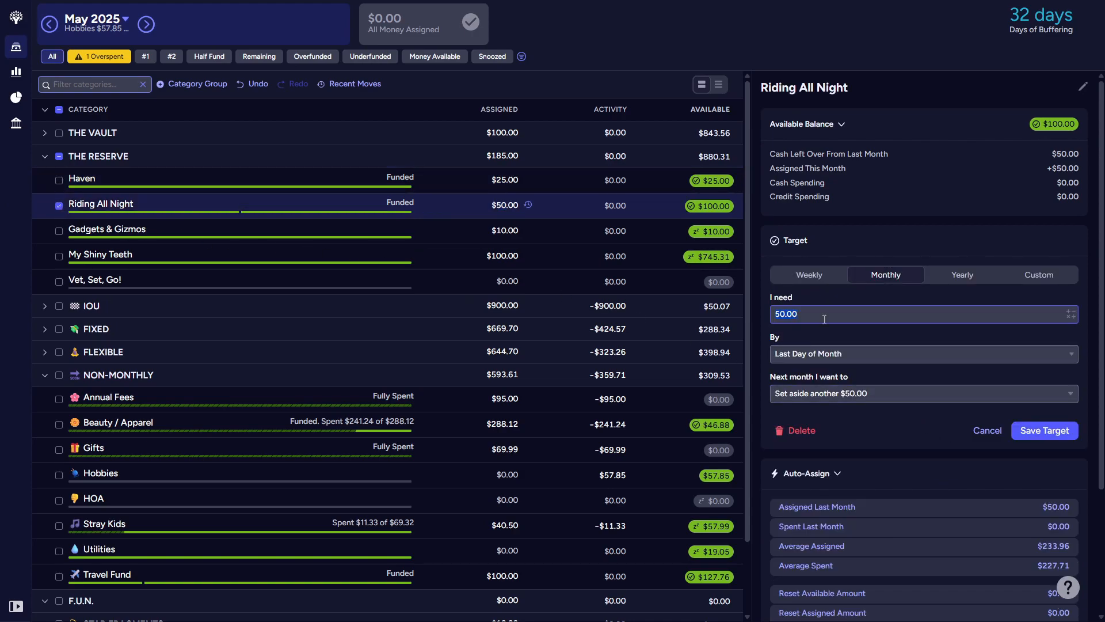
text(10)
click(839, 396)
click(833, 426)
click(1044, 431)
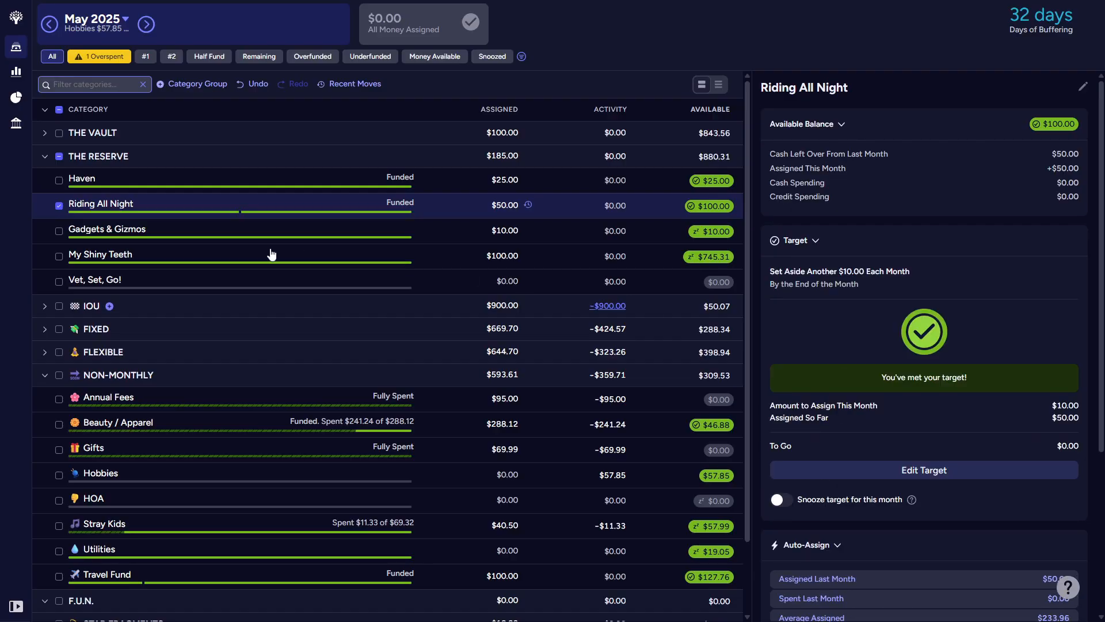
Step: Change the Gadgets & Gizmos target to a monthly one setting aside another $10 by the last day of the month
click(61, 229)
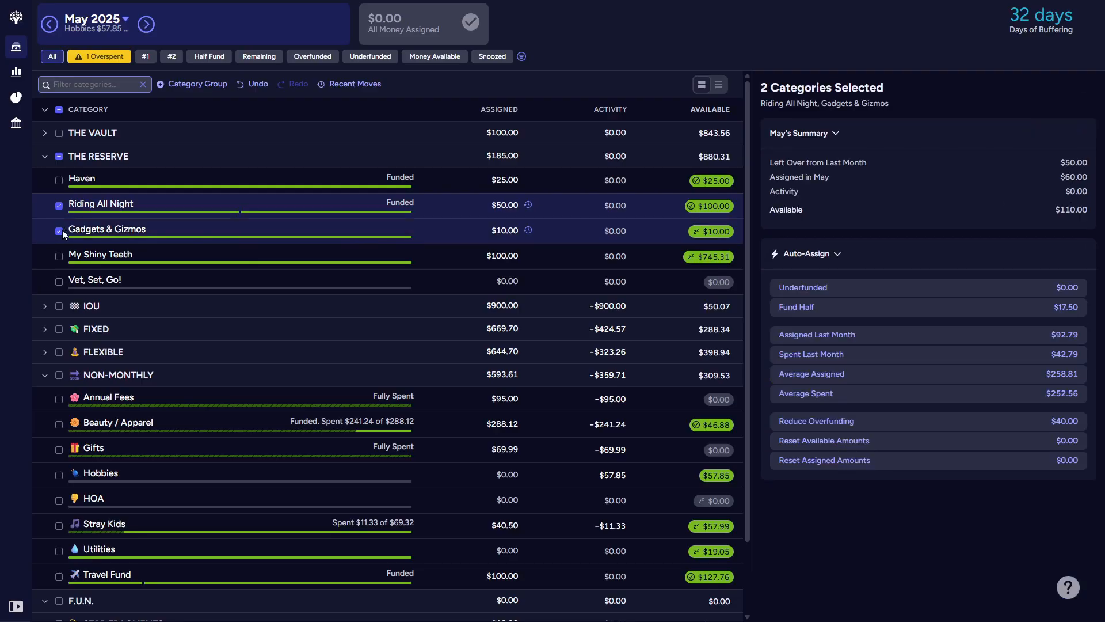
click(75, 212)
click(912, 473)
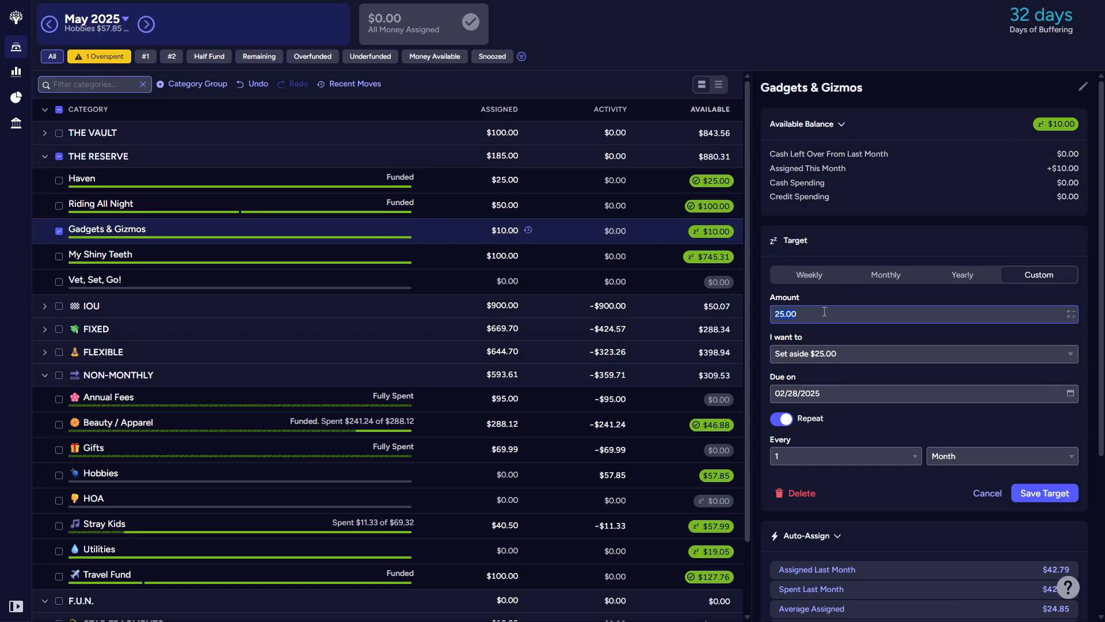
text(10)
click(886, 275)
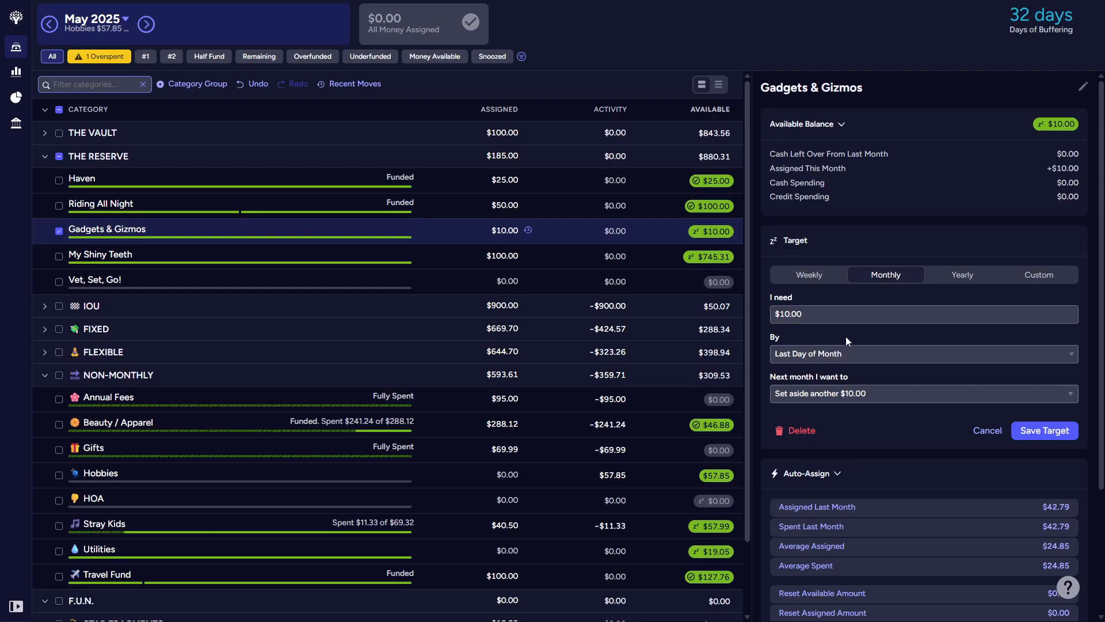
click(1037, 430)
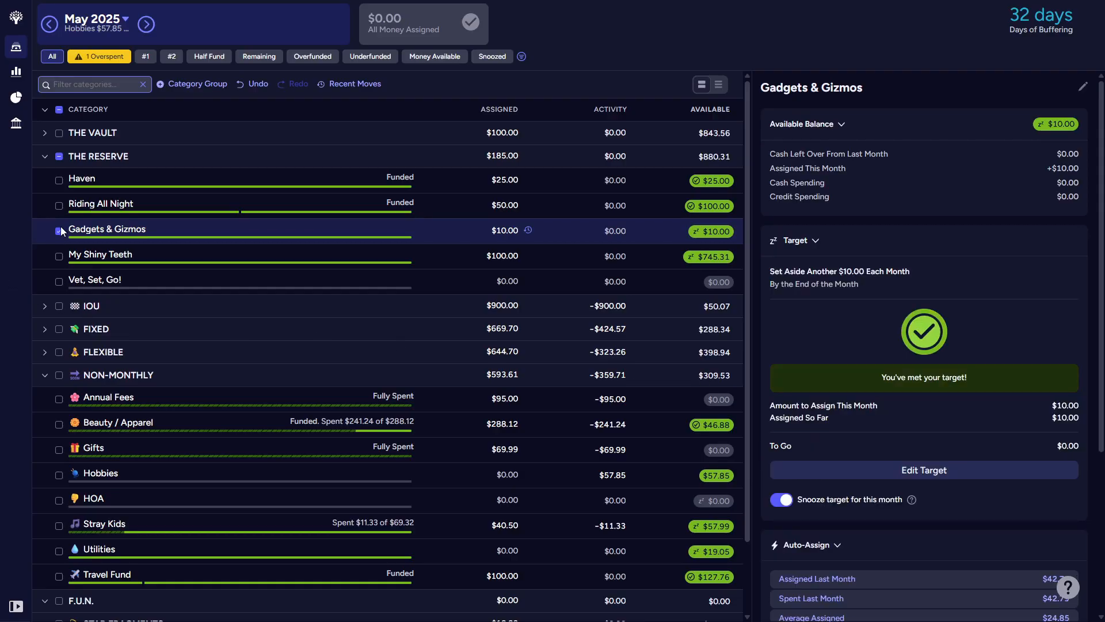
Step: Switch Haven's $10 target from a custom schedule to the Monthly type and save it
click(75, 180)
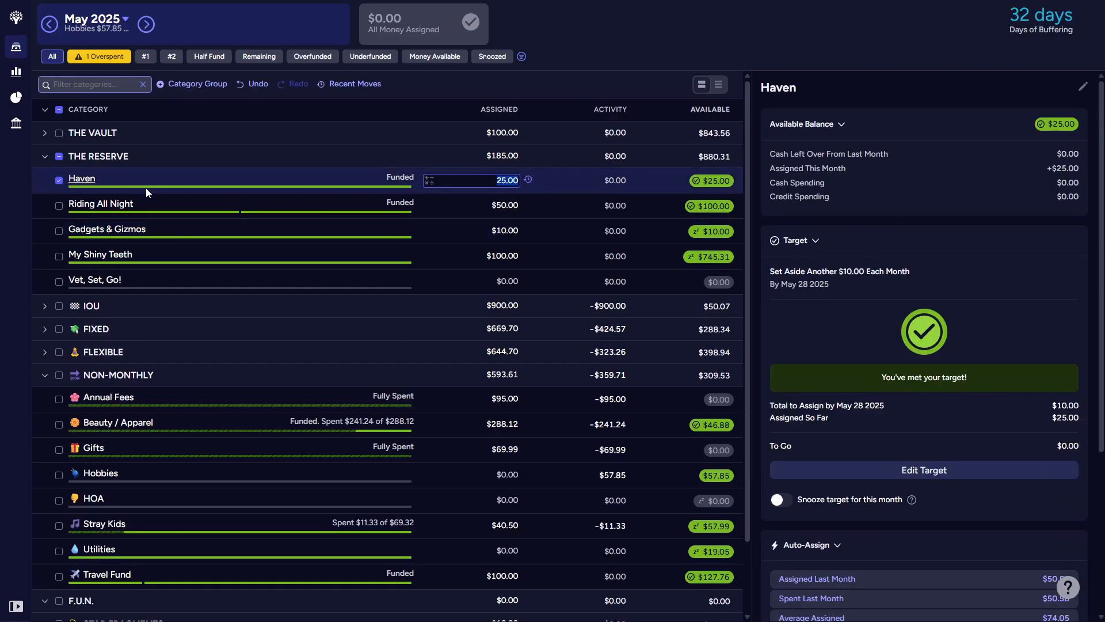
click(869, 471)
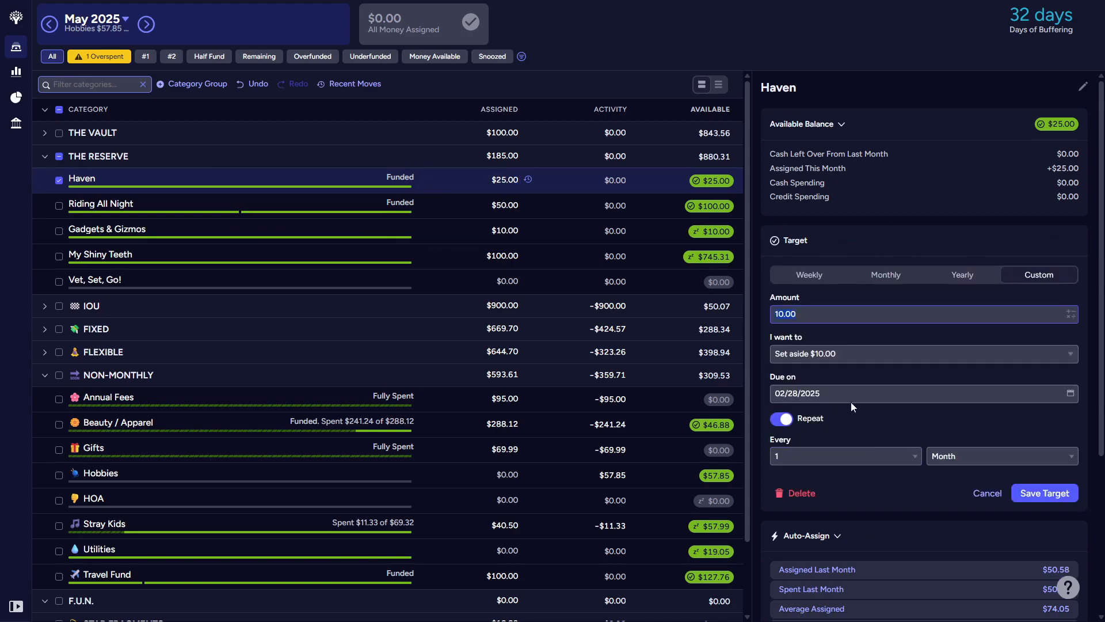
click(880, 275)
click(1046, 433)
Step: Create a monthly target for Vet, Set, Go! that sets aside another $10 by the last day of the month
click(106, 258)
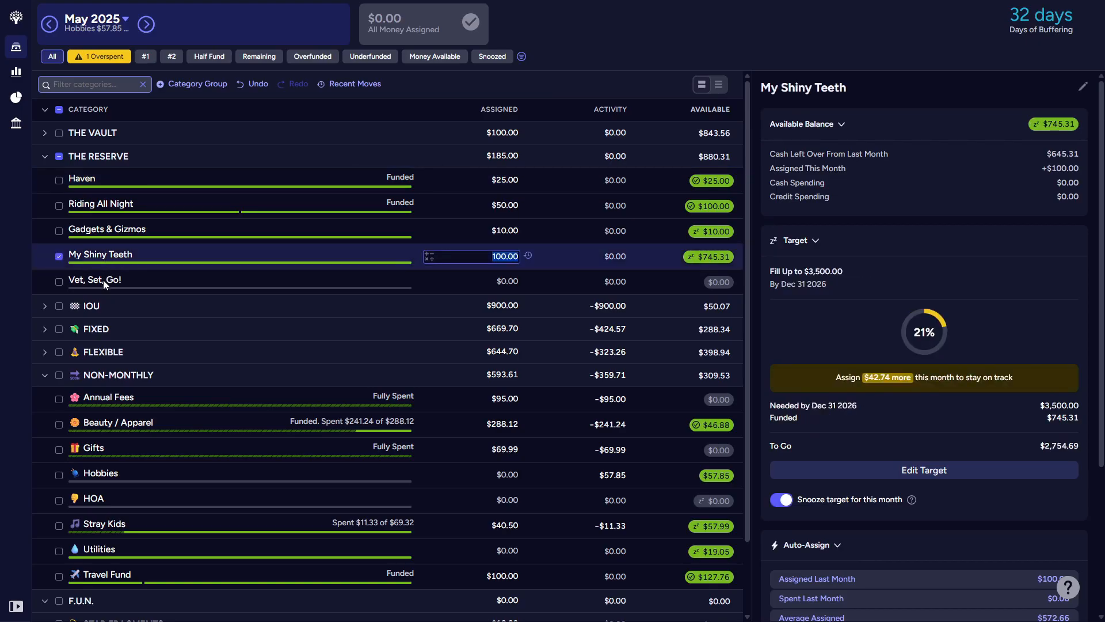
click(102, 280)
click(114, 259)
click(122, 280)
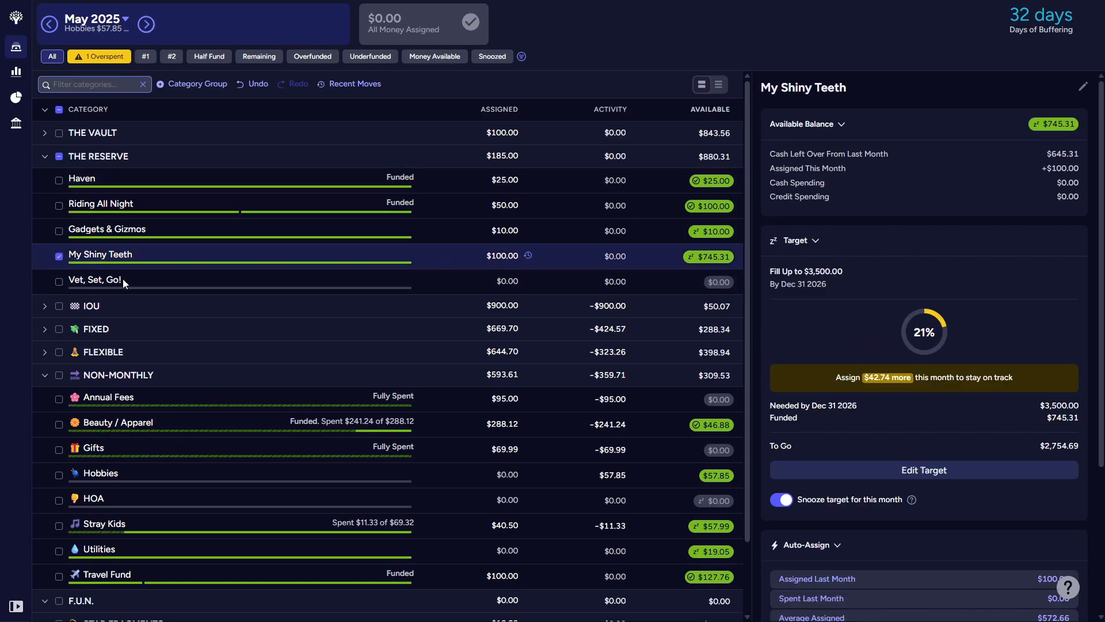
click(817, 316)
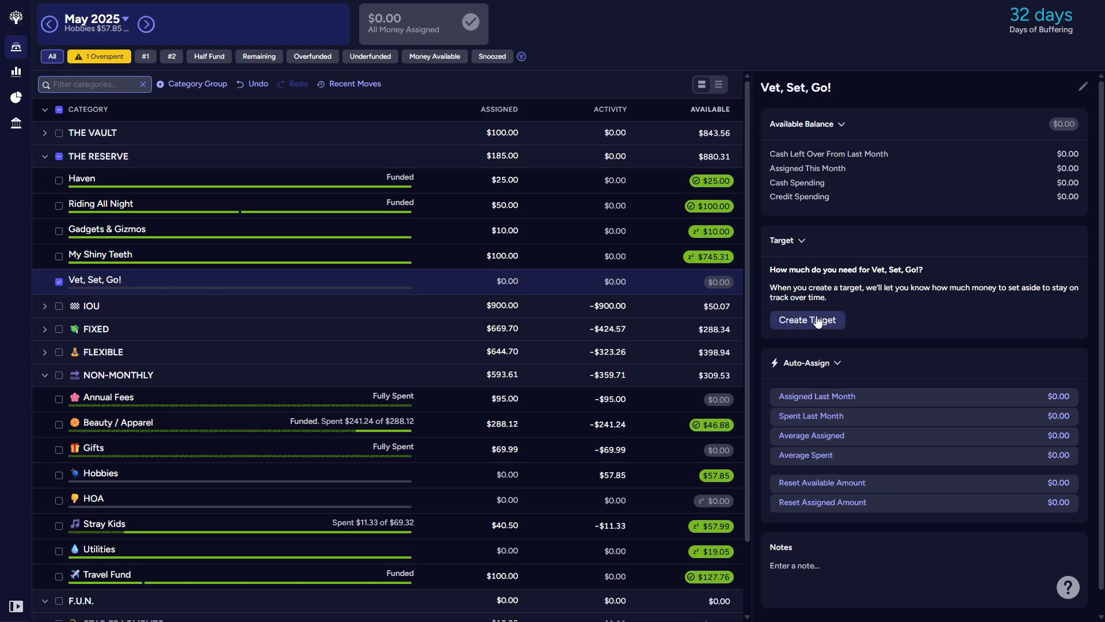
text(10)
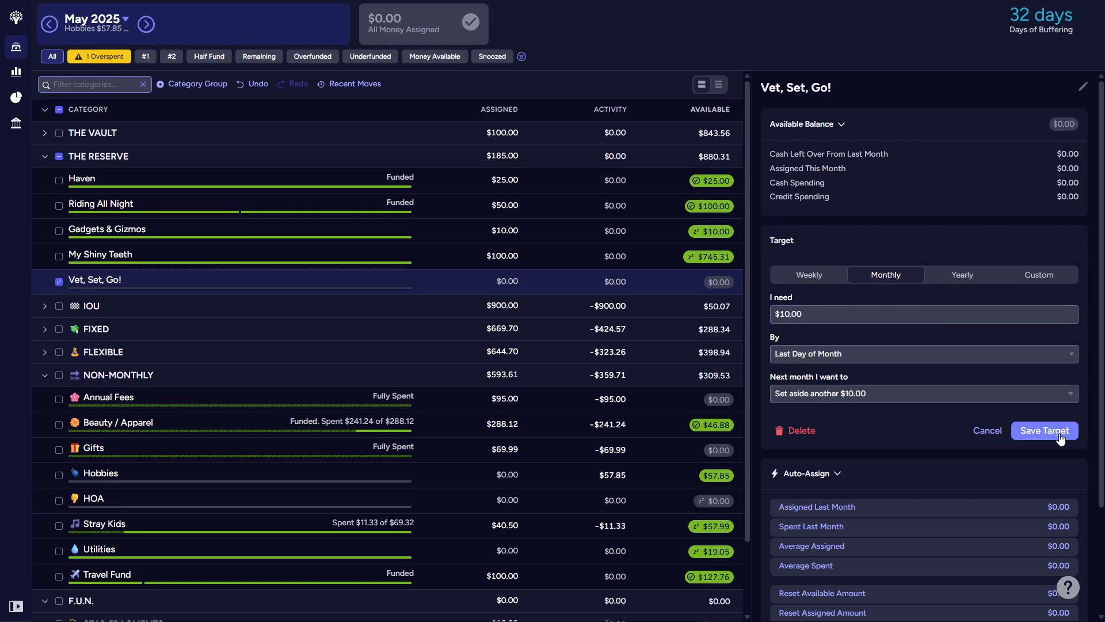
click(1061, 437)
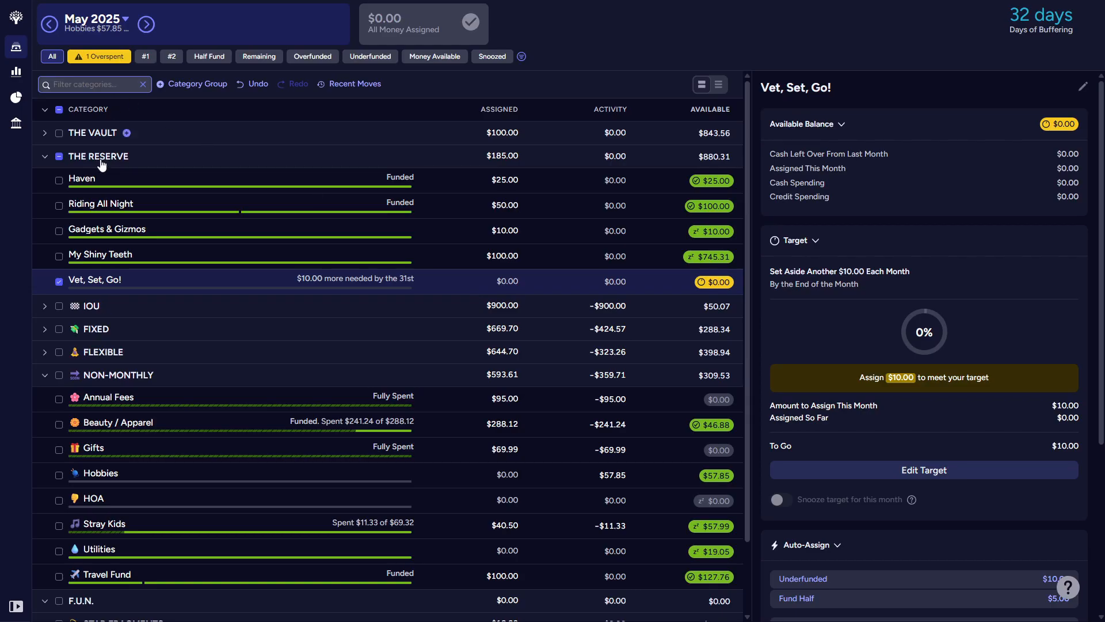
Step: Collapse The Reserve and rename the IOU group to IN THE RED, without its emoji
click(44, 157)
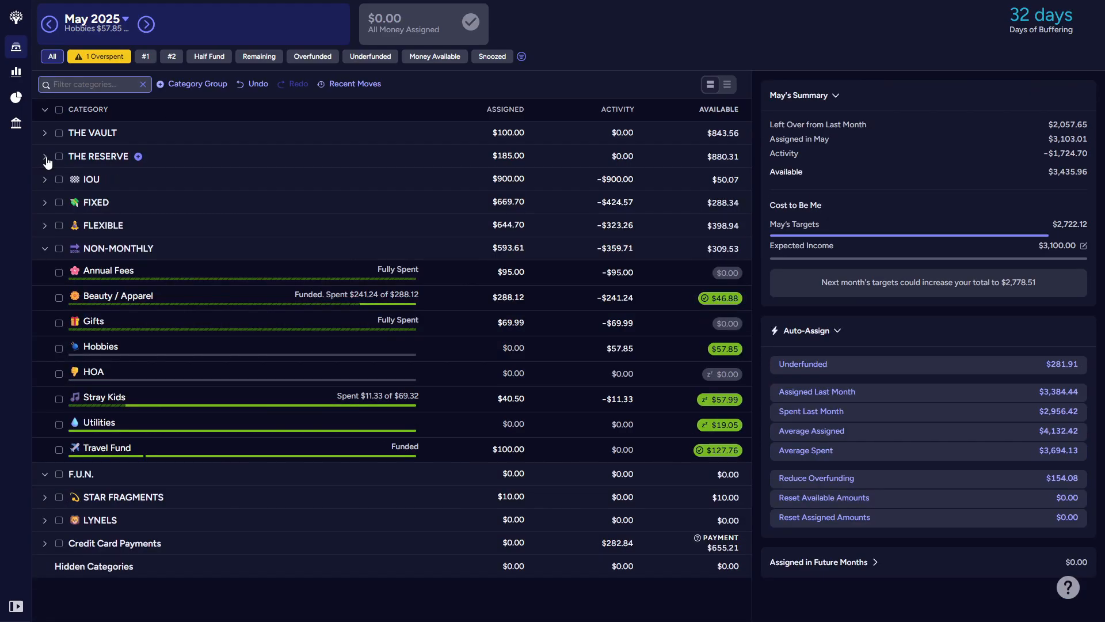
click(45, 179)
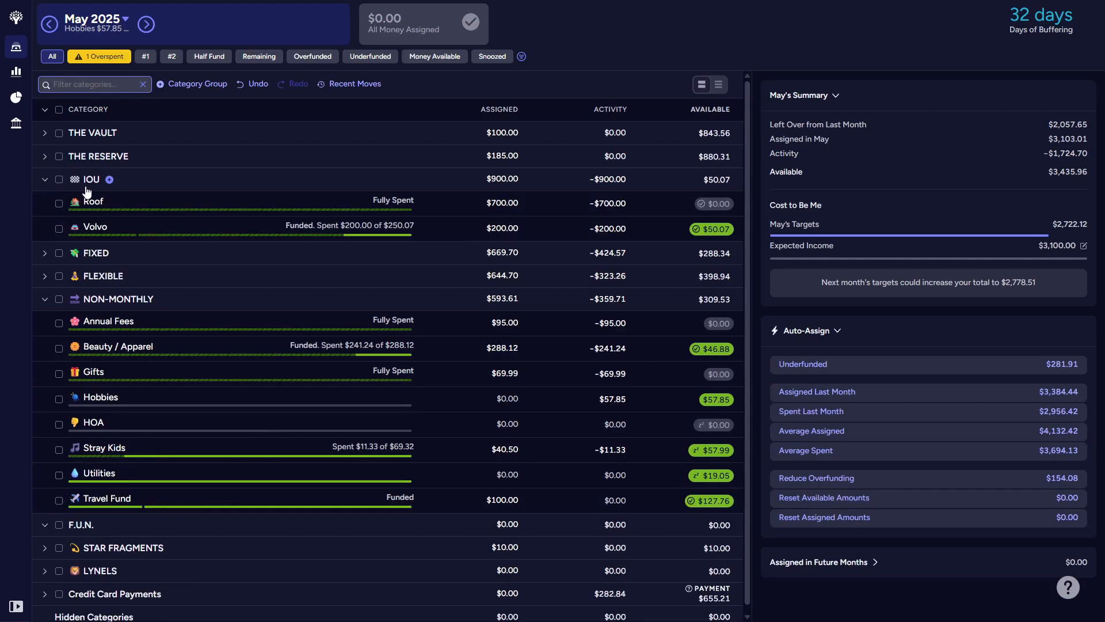
click(91, 181)
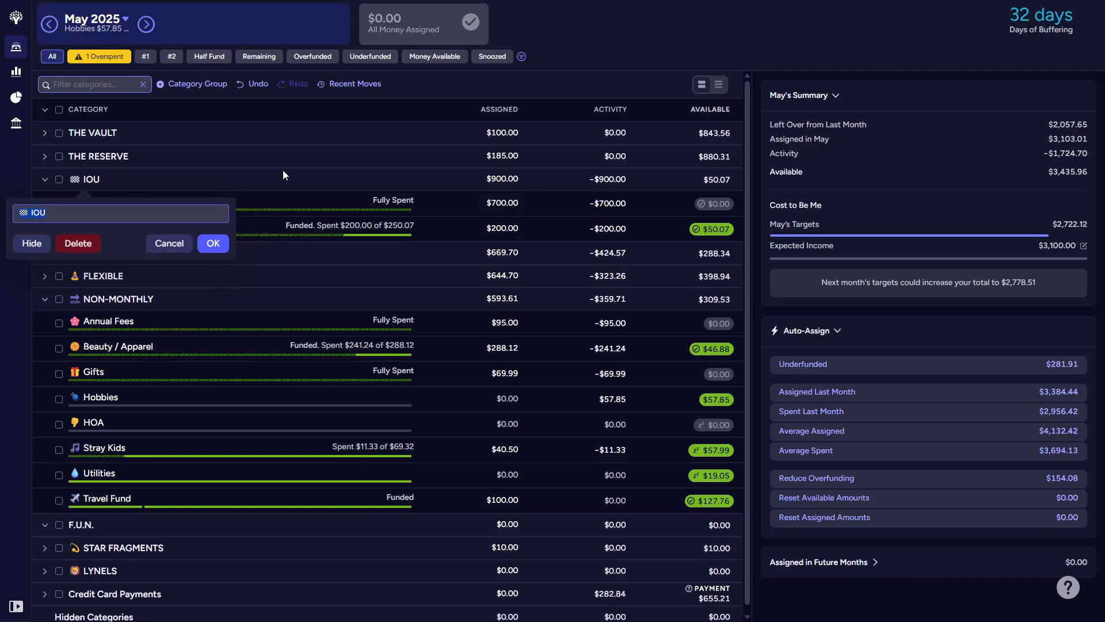
text(IN THE RESF)
key(BackSpace)
key(BackSpace)
text(D)
click(213, 242)
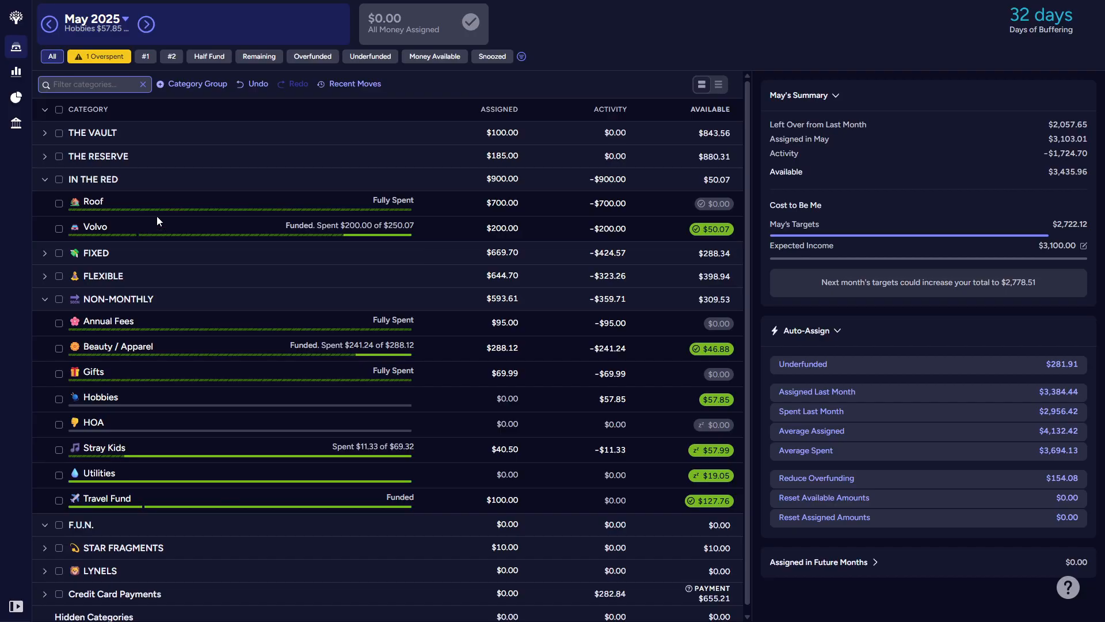
click(44, 181)
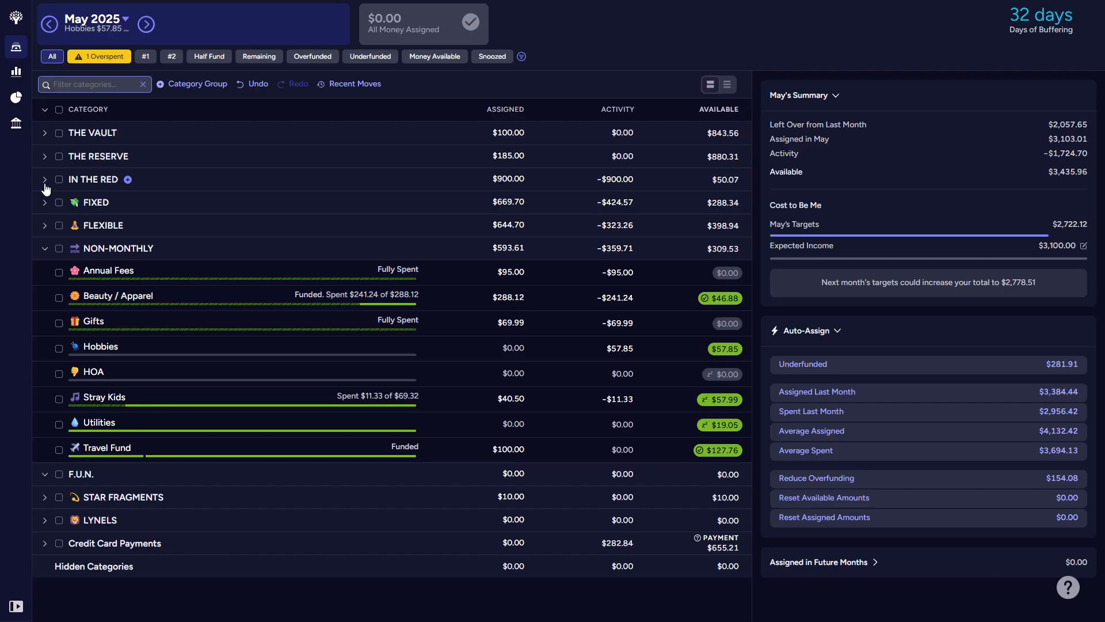
Step: Expand the Fixed group and rename it to BILLTOPIA, without its emoji
click(44, 203)
click(96, 204)
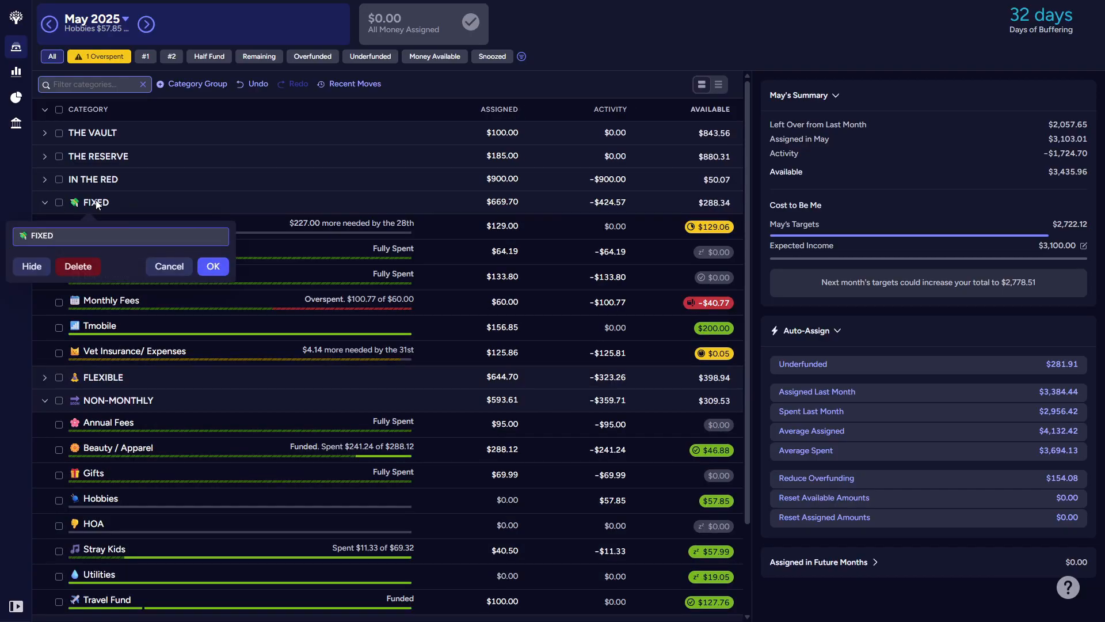
click(96, 204)
click(96, 204)
drag(77, 237, 1, 230)
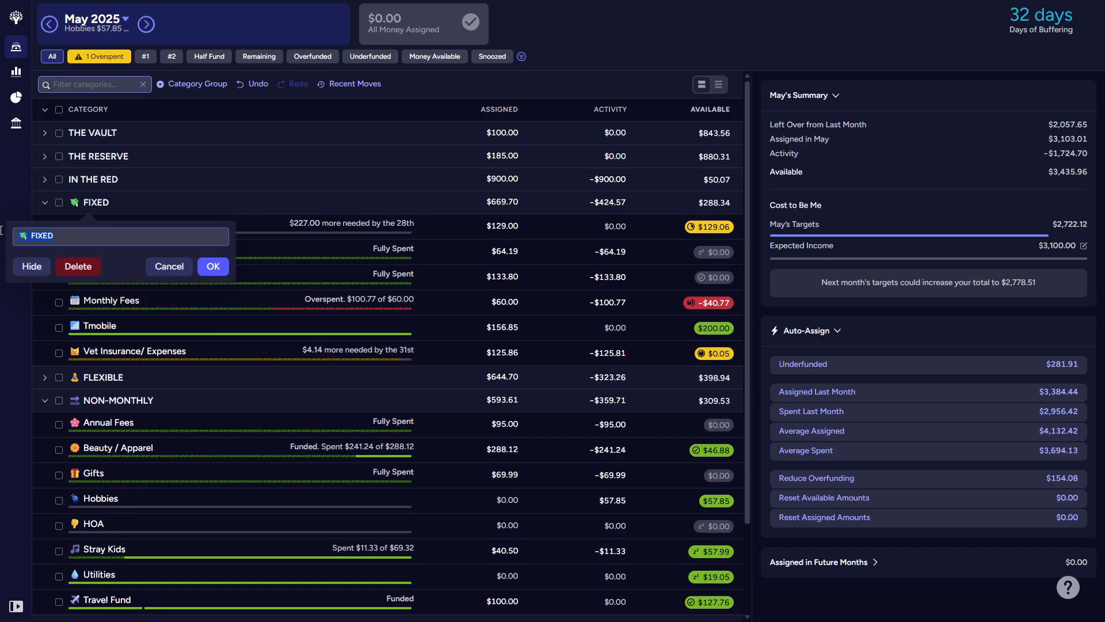
text(BILLTOPIA)
key(Return)
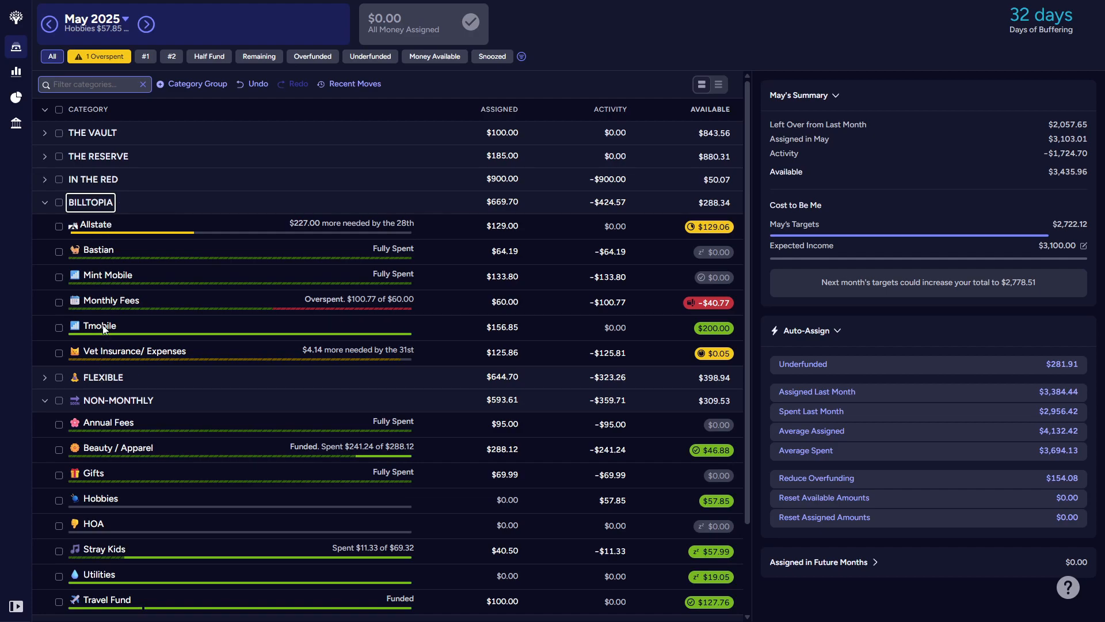
Step: Rename the Vet Insurance/ Expenses category in Billtopia to Vet Insurance, keeping its cat emoji
click(142, 356)
click(142, 353)
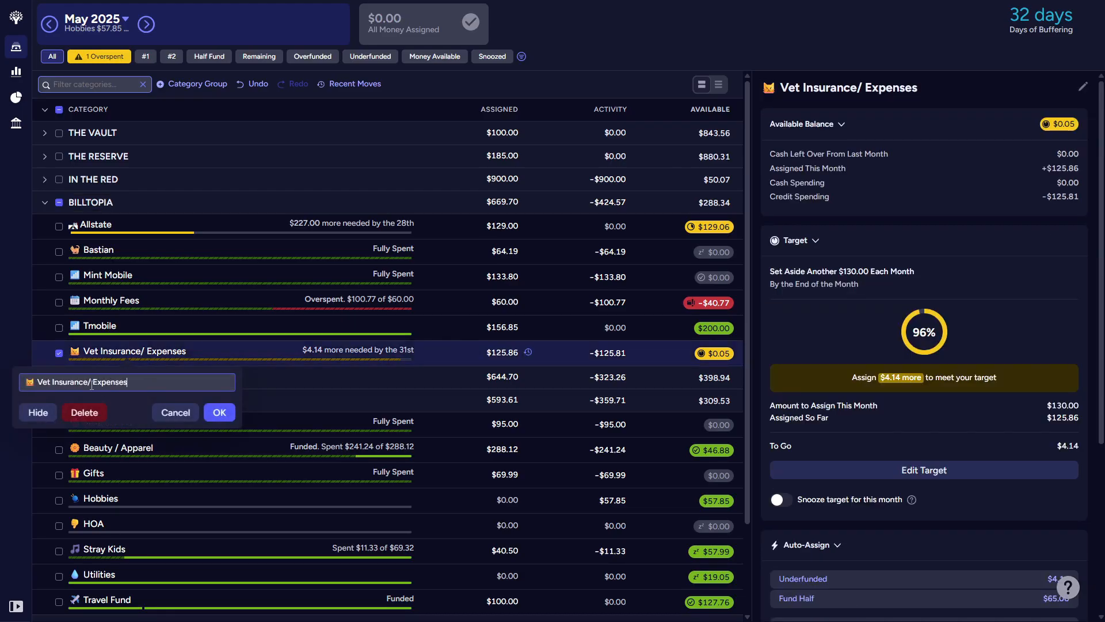
drag(90, 385, 178, 393)
key(BackSpace)
key(BackSpace)
key(BackSpace)
click(219, 412)
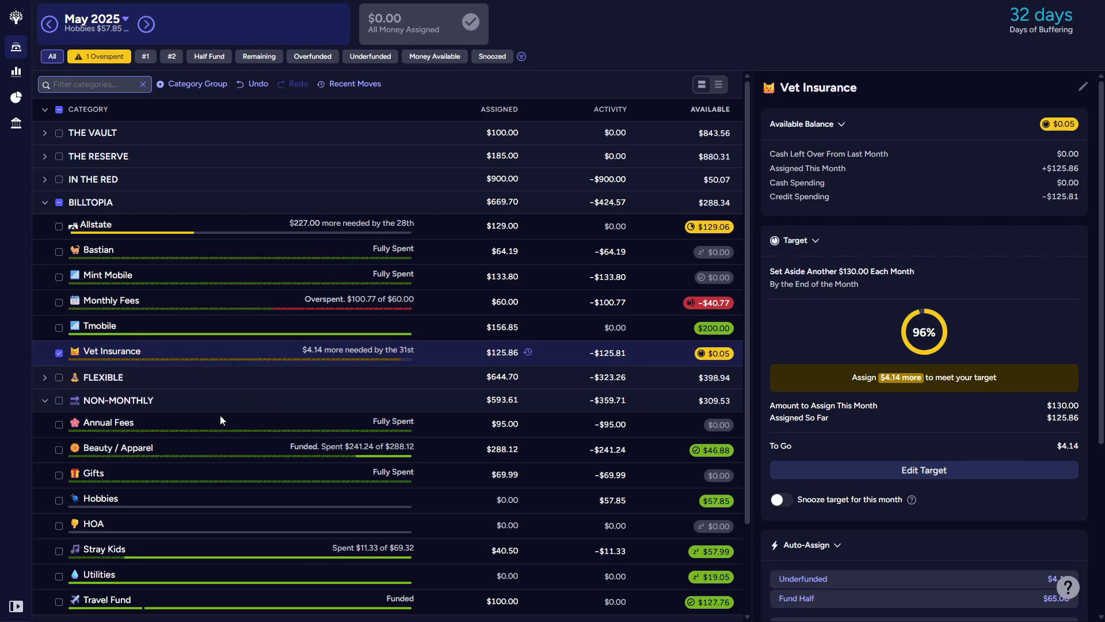
Step: Collapse Billtopia, expand the Flexible group and rename it to THE BARE NECESSITIES, without its emoji
click(45, 203)
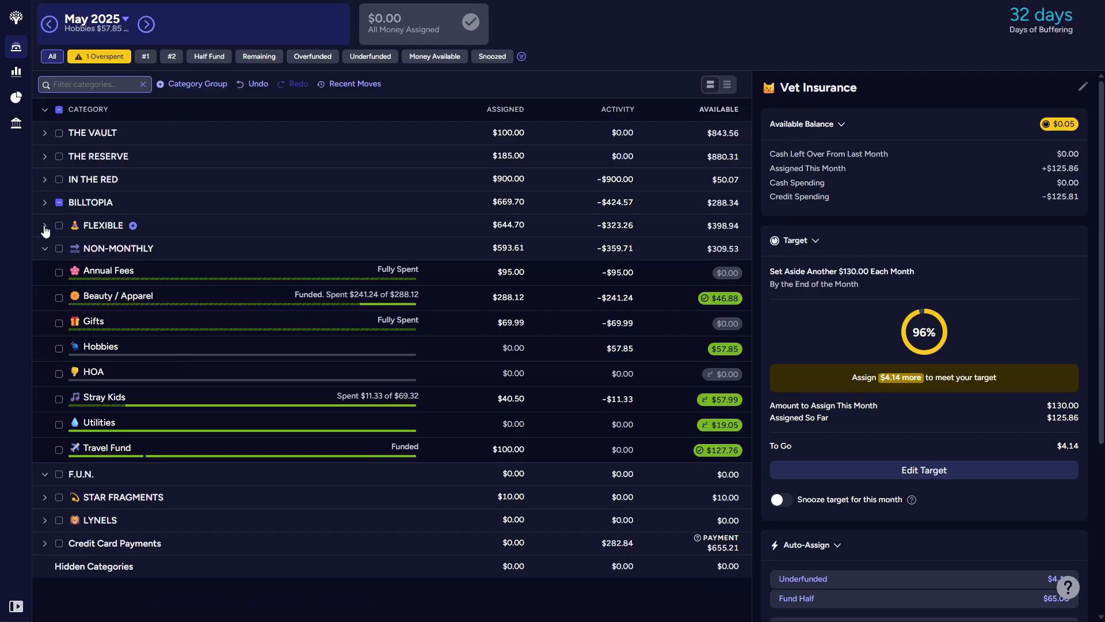
click(45, 227)
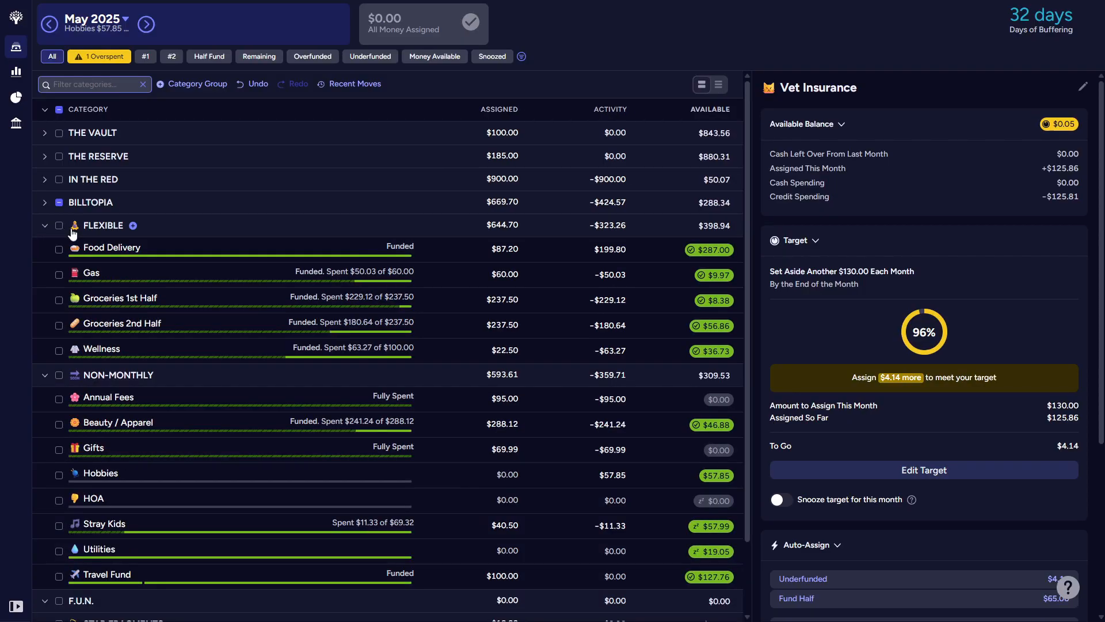
click(118, 227)
triple_click(145, 254)
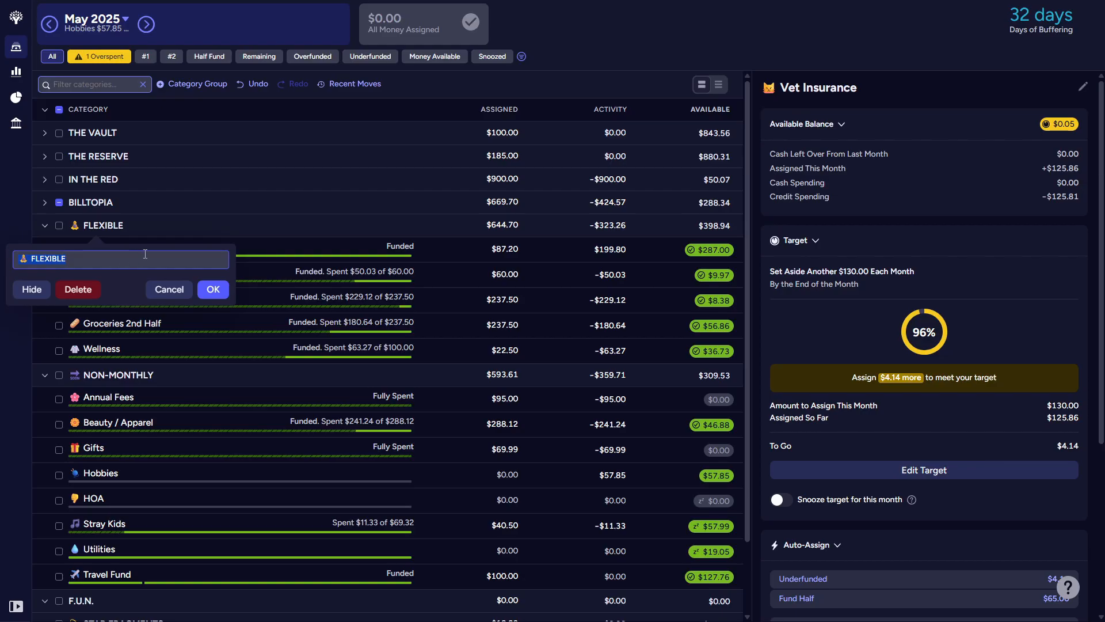
key(BackSpace)
text(tHE bARE r)
key(ctrl+a)
key(BackSpace)
text(THE BARE NECESSITIES)
key(Return)
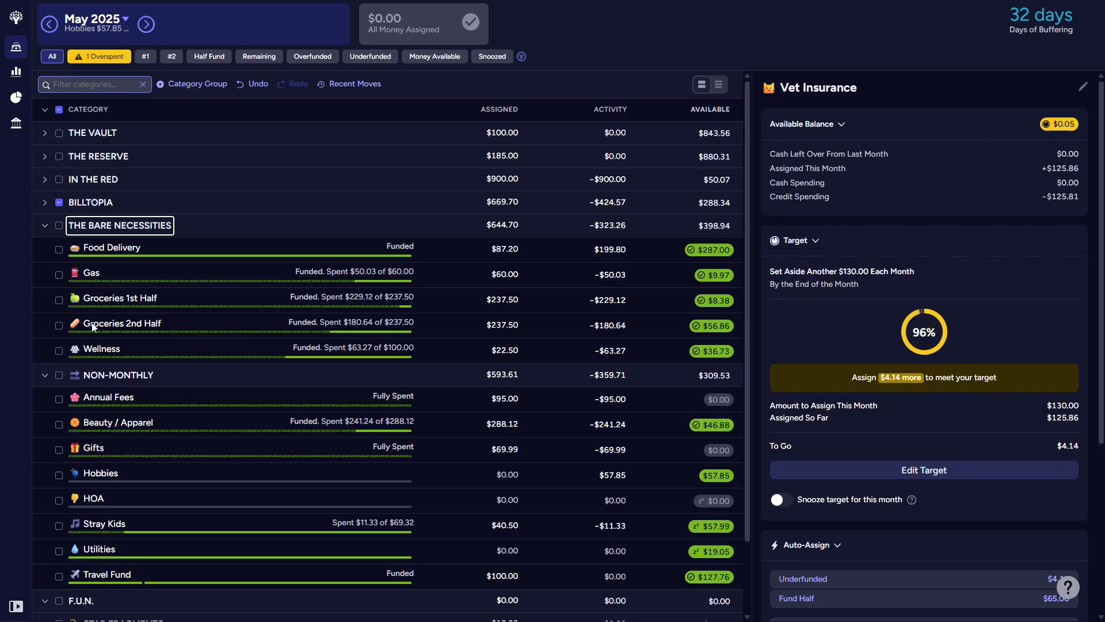
Step: Move Food Delivery into the F.U.N. group and Bastian from Billtopia into The Bare Necessities, leaving Non-Monthly and Billtopia collapsed
click(44, 375)
drag(136, 251, 112, 426)
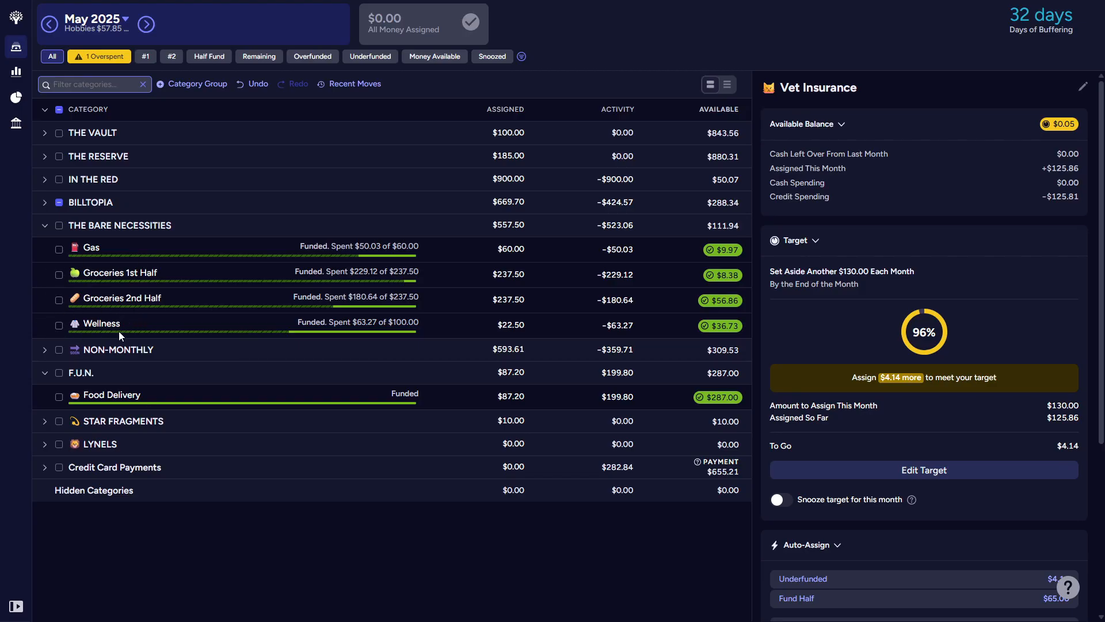
click(41, 203)
drag(79, 245, 107, 409)
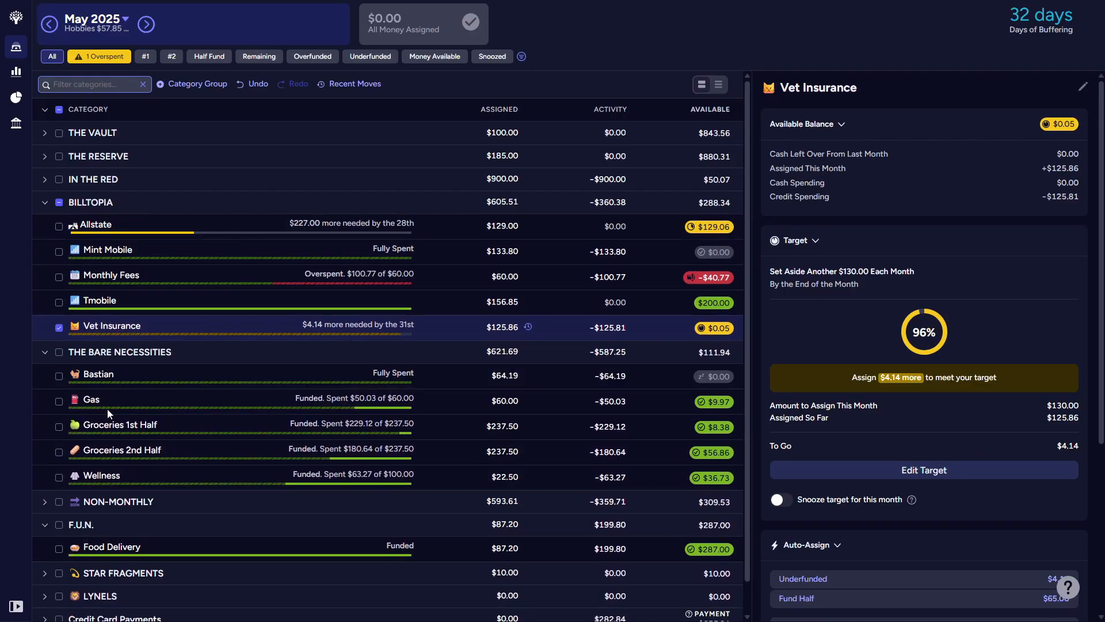
click(59, 202)
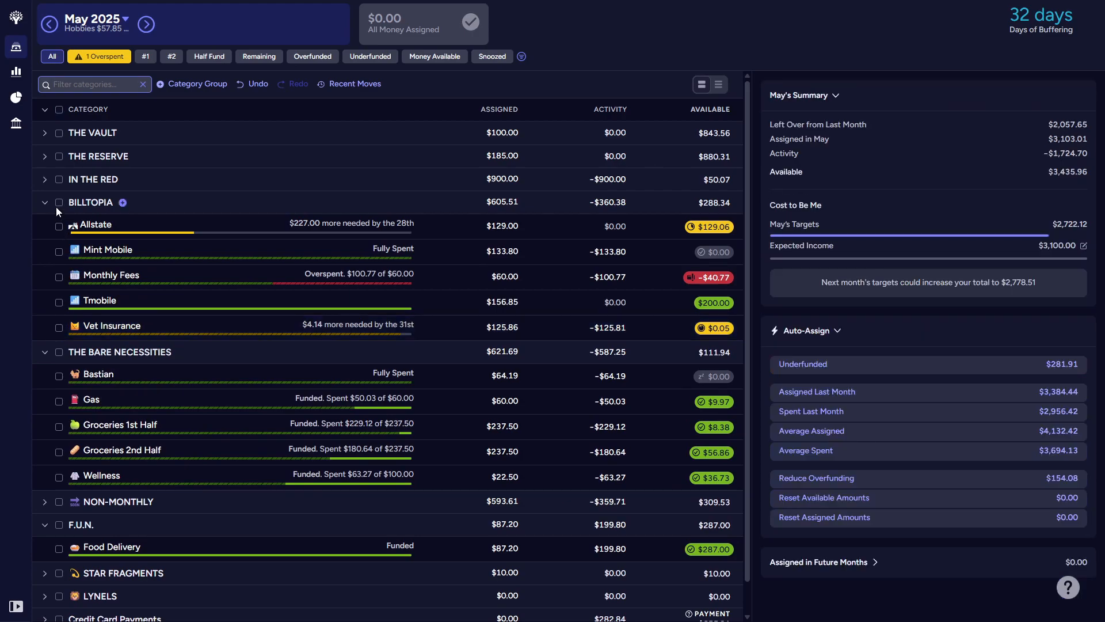
click(45, 203)
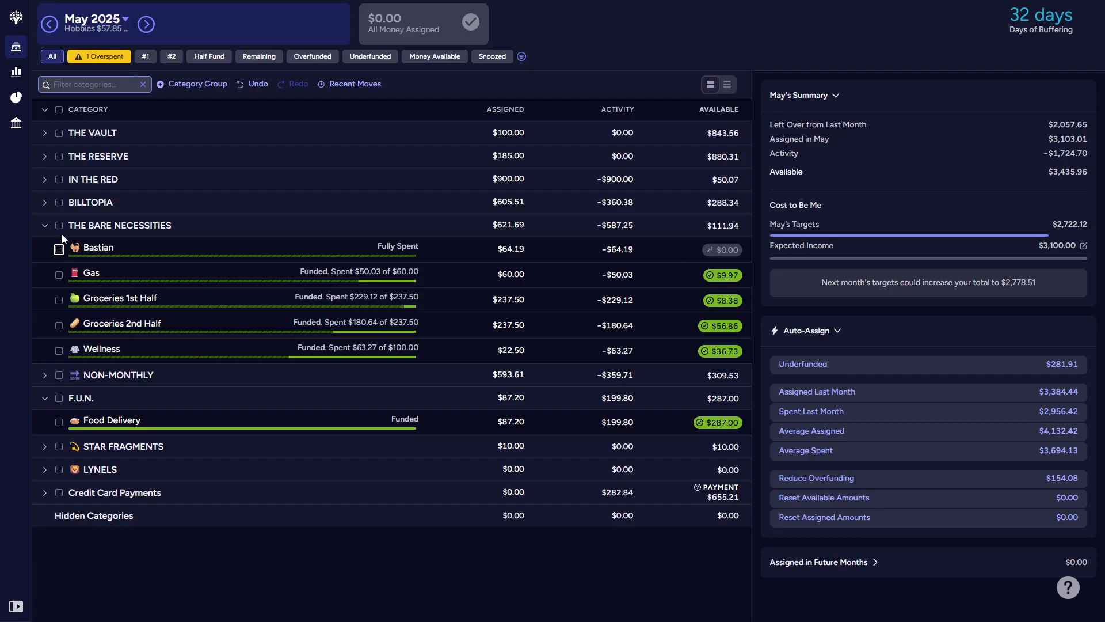
Step: View the combined summary of Groceries 1st Half and Groceries 2nd Half, and clear the selection
click(60, 300)
click(59, 325)
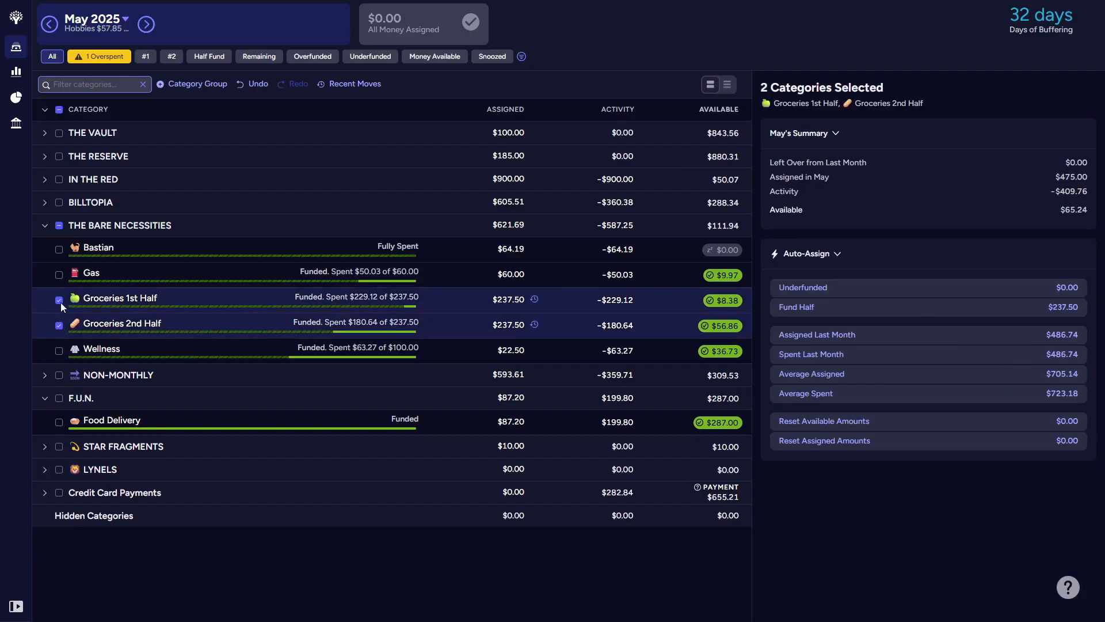
click(64, 326)
click(60, 326)
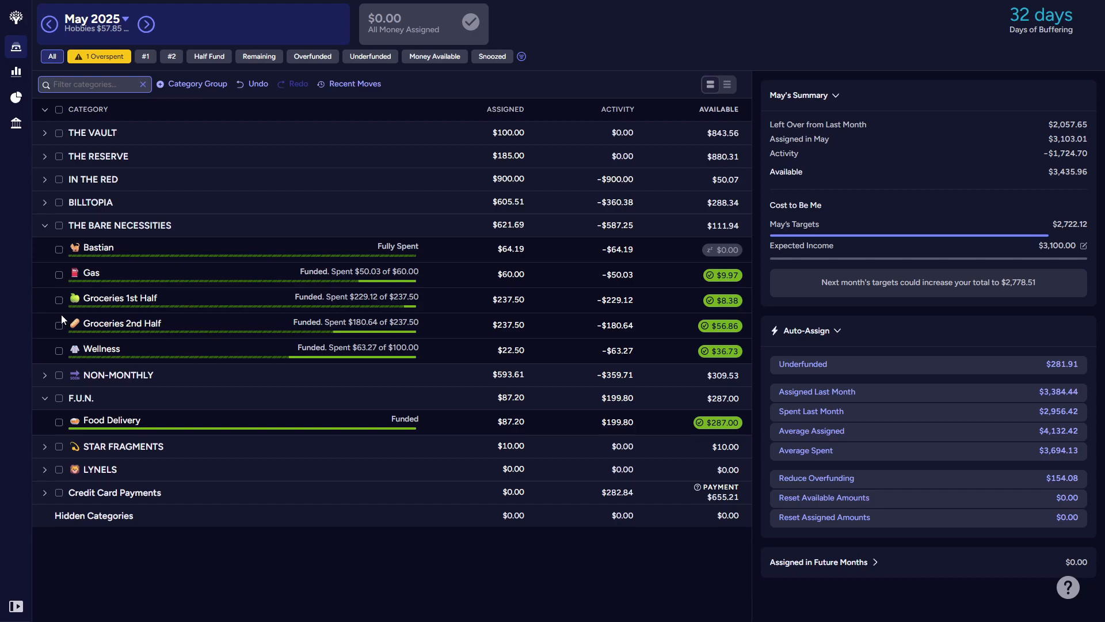
Step: Collapse The Bare Necessities and move Travel Fund, Stray Kids, Hobbies, Gifts and Beauty / Apparel from Non-Monthly into F.U.N
click(44, 228)
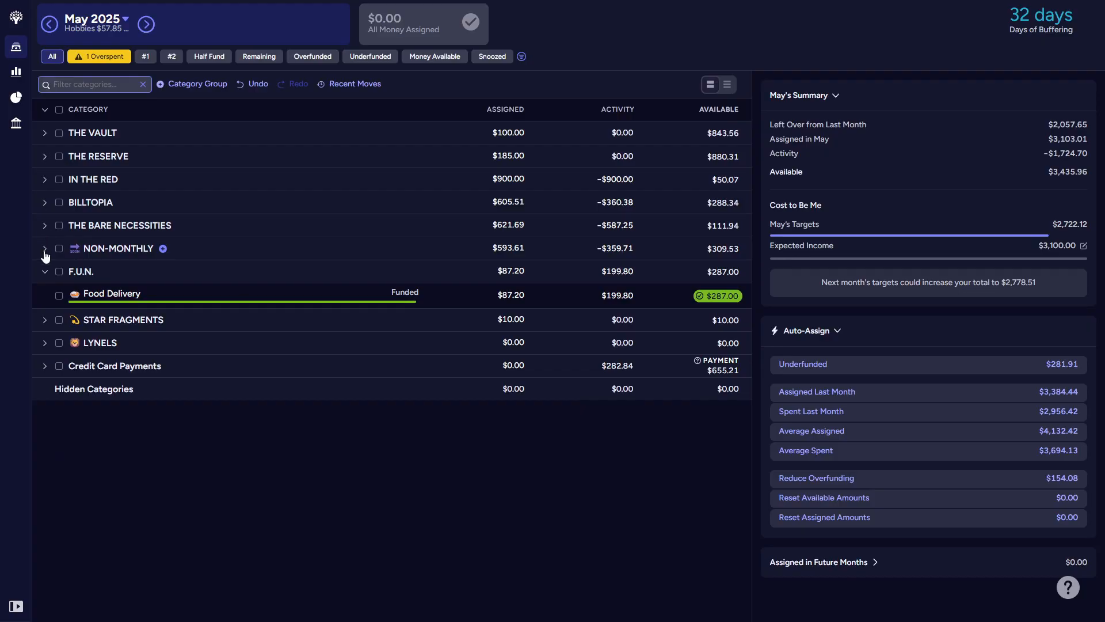
click(44, 249)
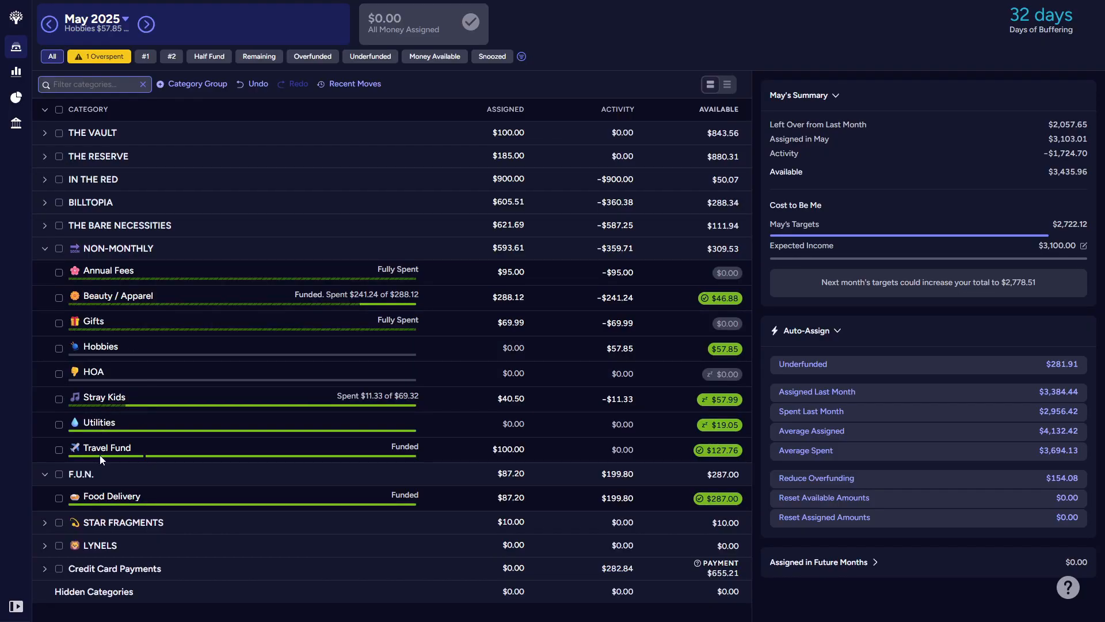
drag(121, 455, 125, 489)
mouse_move(113, 400)
mouse_down()
mouse_move(118, 489)
mouse_move(106, 395)
mouse_up()
drag(101, 347, 100, 476)
drag(100, 319, 100, 439)
drag(112, 306, 115, 448)
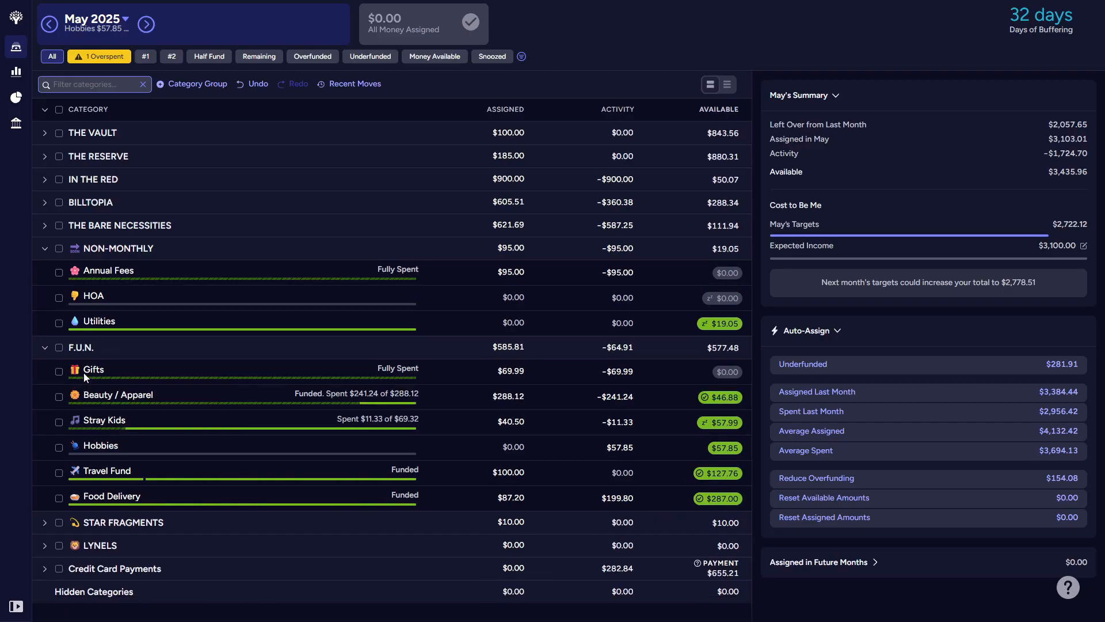
Step: Add a new category called Administrative Fees to the Non-Monthly group
click(163, 248)
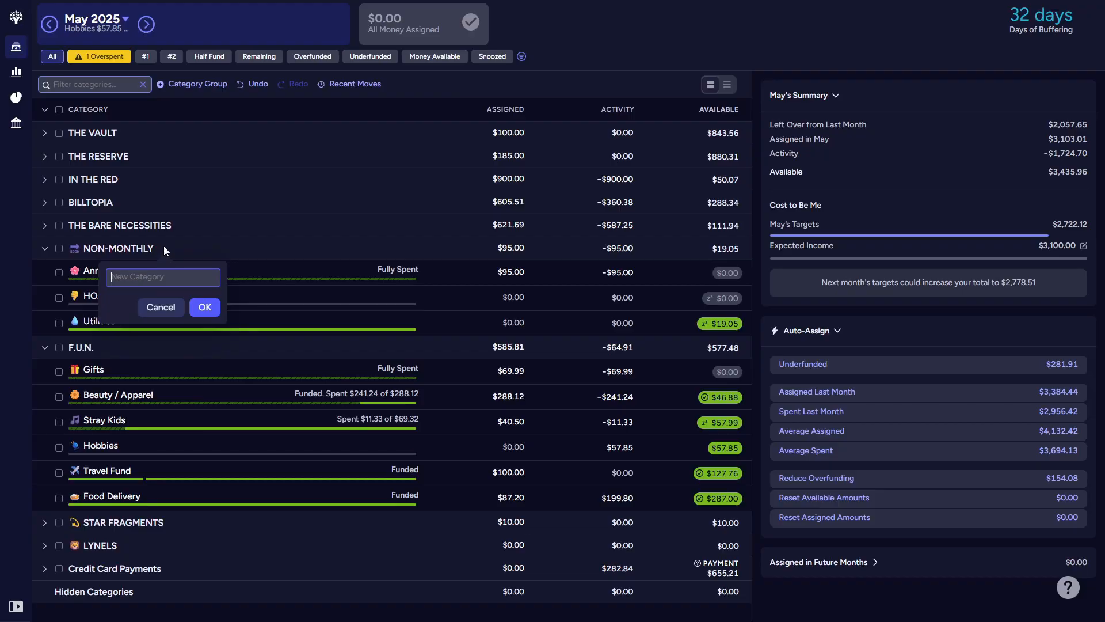
text(Administrative Fees)
key(Return)
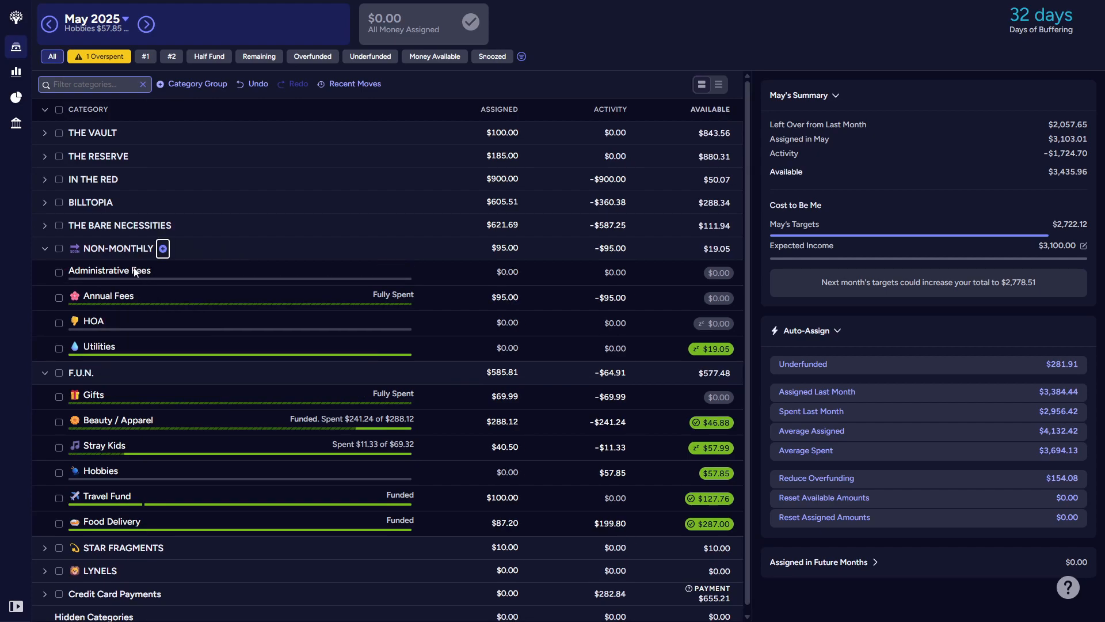
Step: Rename the Annual Fees category to Yearly Subscriptions, without its emoji
click(108, 302)
click(107, 297)
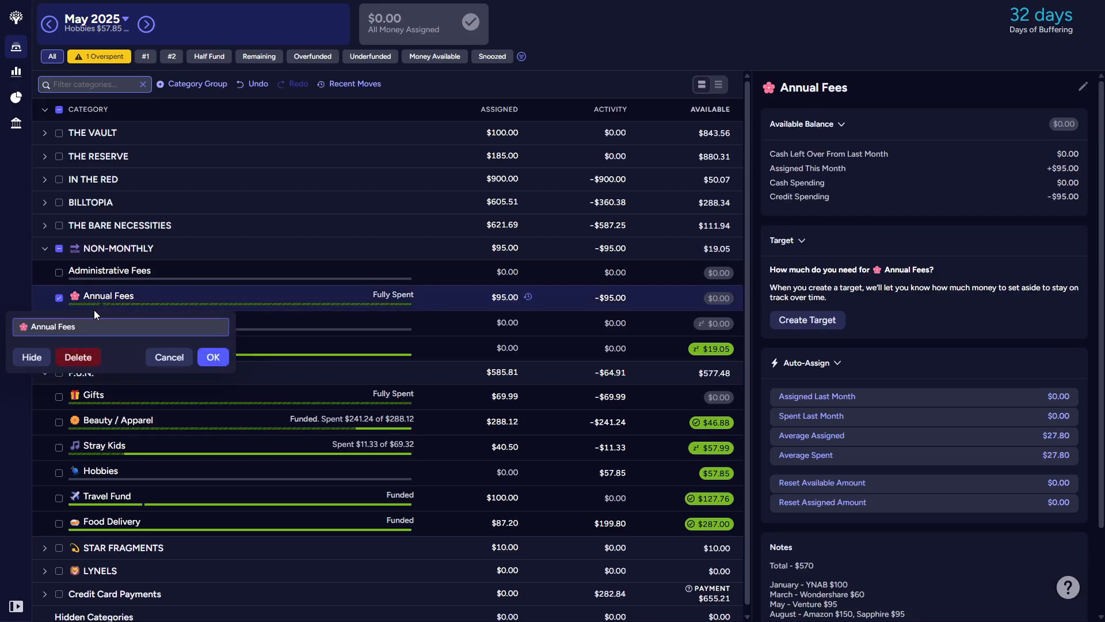
drag(41, 330, 74, 310)
text(Yearly Siubscriptionsd)
key(Return)
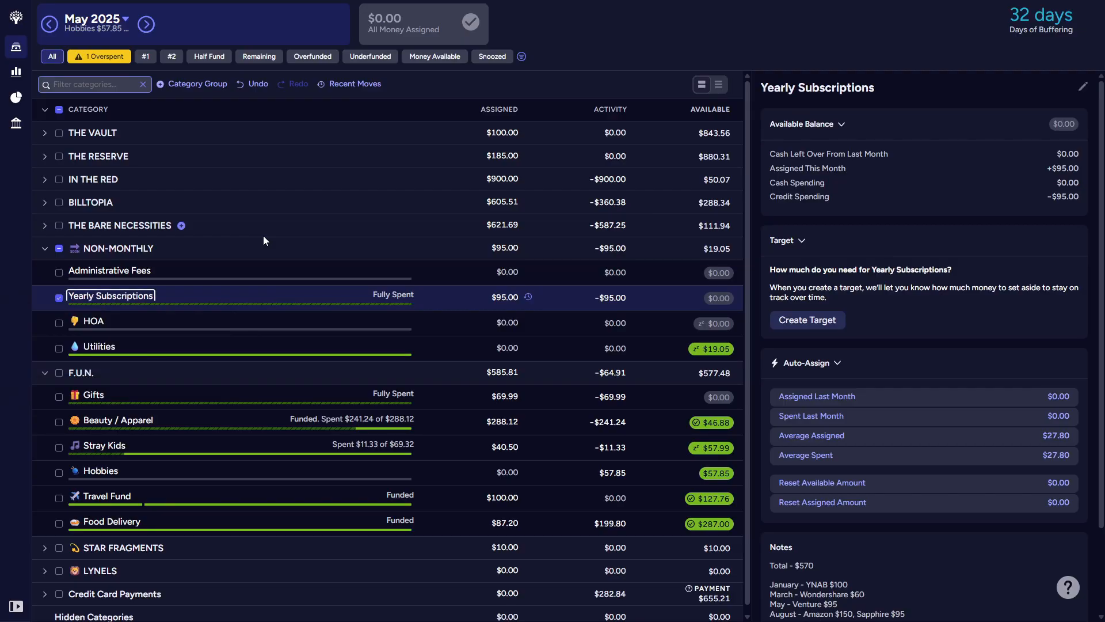
Step: Hide the HOA category in the Non-Monthly group
click(97, 326)
click(89, 324)
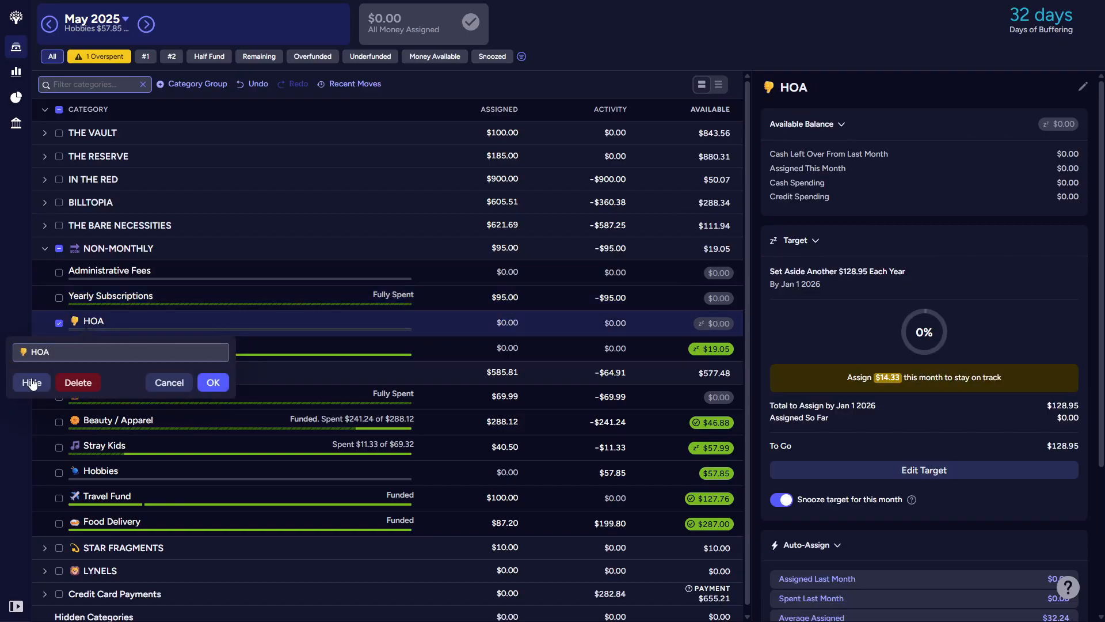
click(32, 383)
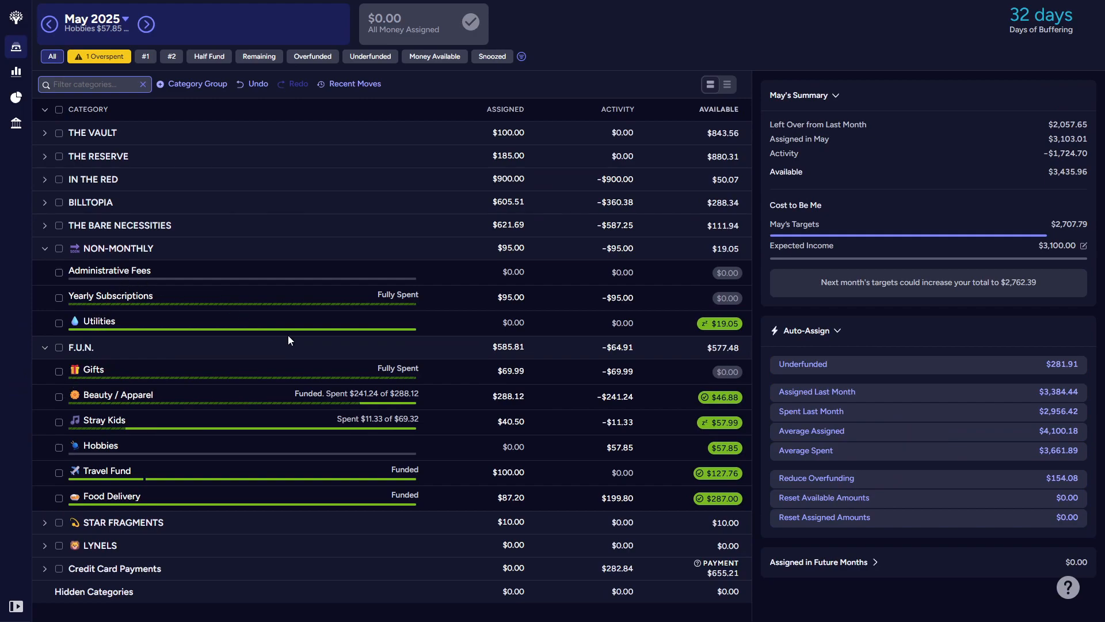
Step: Write a note for Administrative Fees listing Car registration, Credit Card fees and Taxes on separate lines
click(63, 273)
click(826, 576)
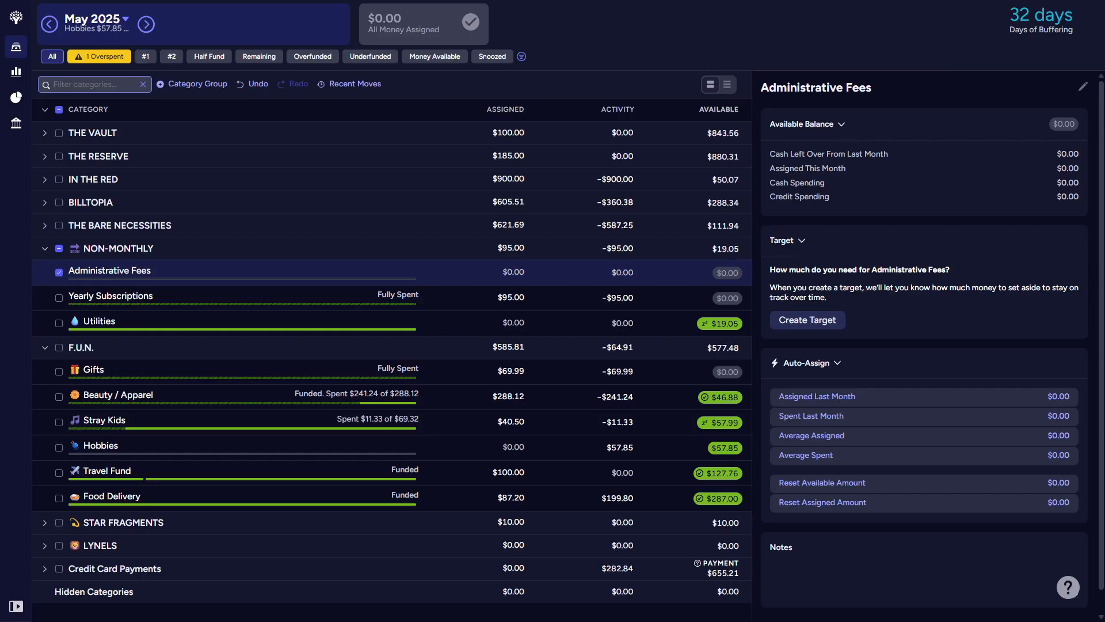
text(Car)
text( registr)
text(ation)
text(Credit C)
text(ar)
text(d fees)
text(Taz)
text(es)
key(Return)
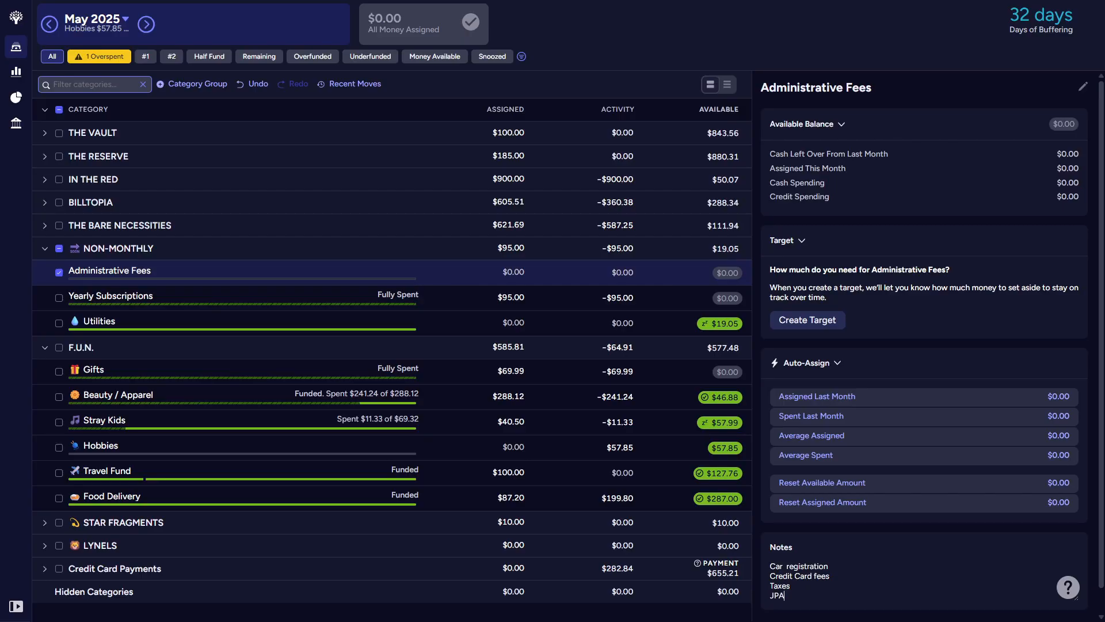
key(Escape)
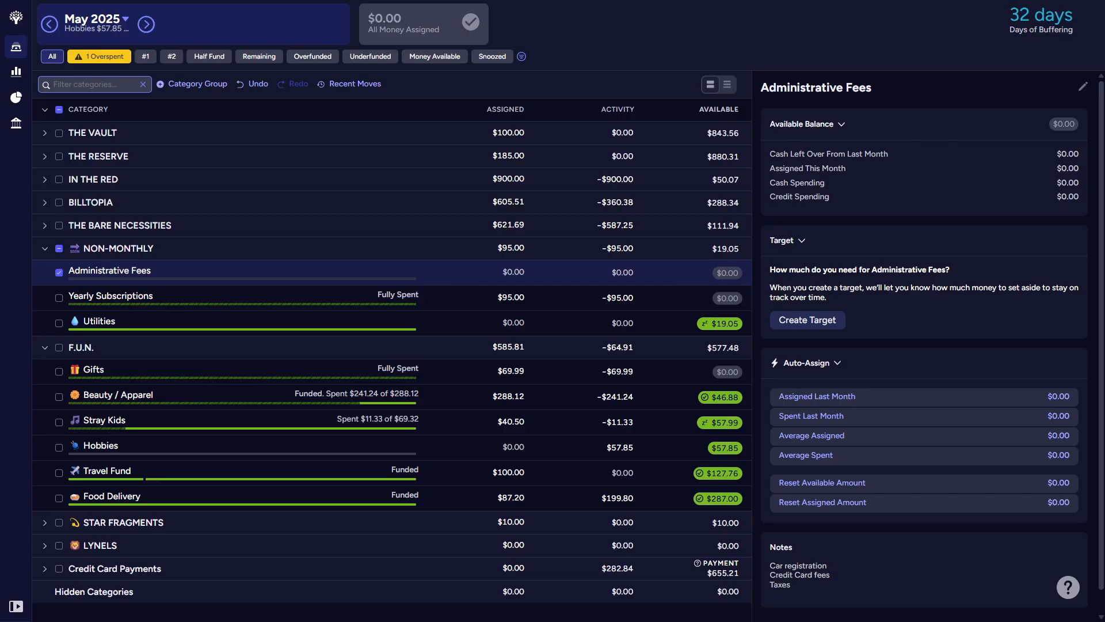
Step: Insert an HOA line between Credit Card fees and Taxes in the Administrative Fees note
click(774, 586)
key(Return)
text(HOA)
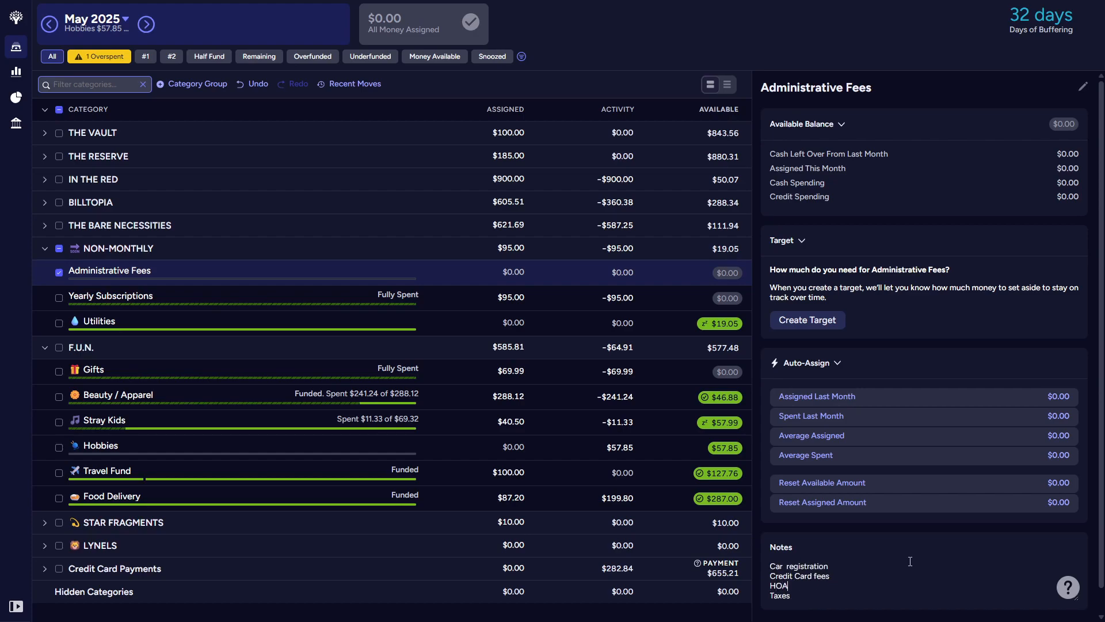
Step: Cut the line "May - Venture $95" out of the Yearly Subscriptions note
click(57, 297)
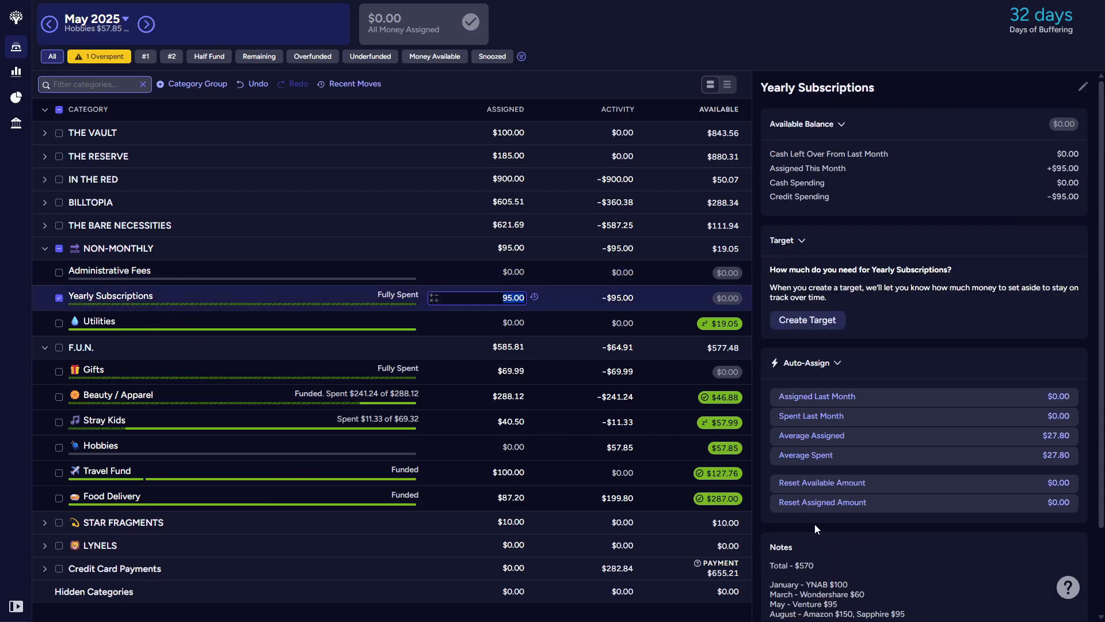
scroll(852, 544, down, 3)
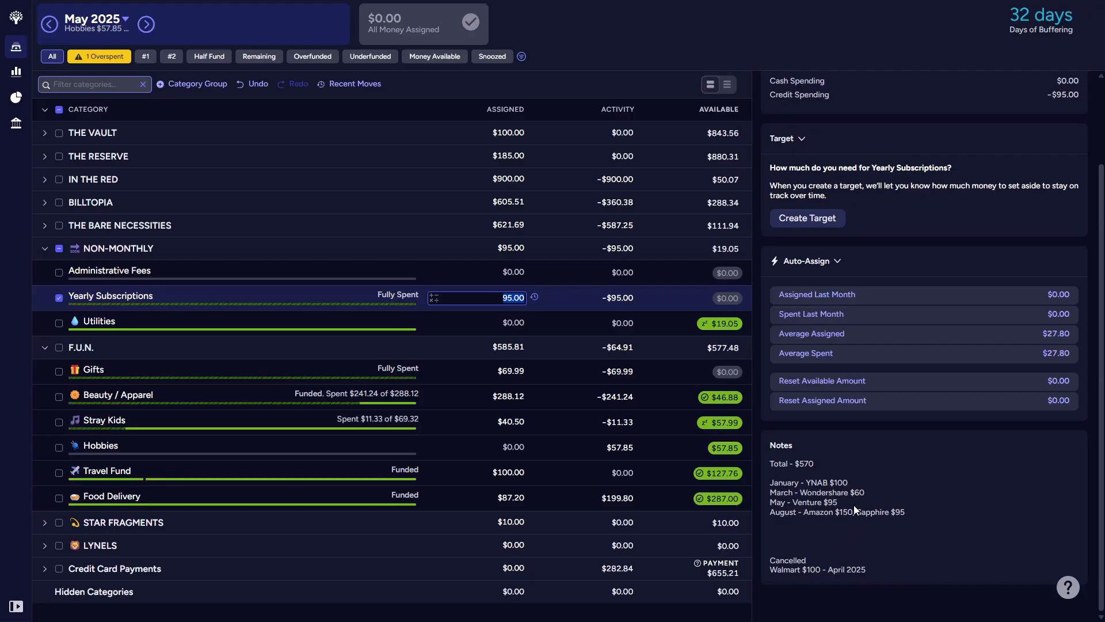
drag(846, 500, 770, 503)
click(790, 543)
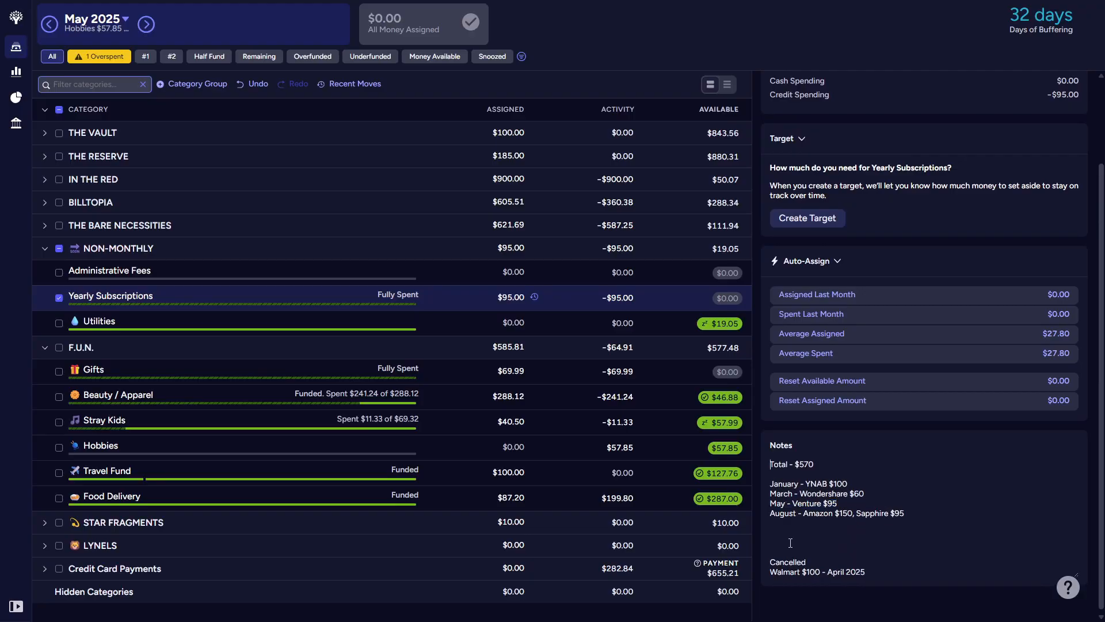
drag(771, 503, 839, 505)
key(ctrl+c)
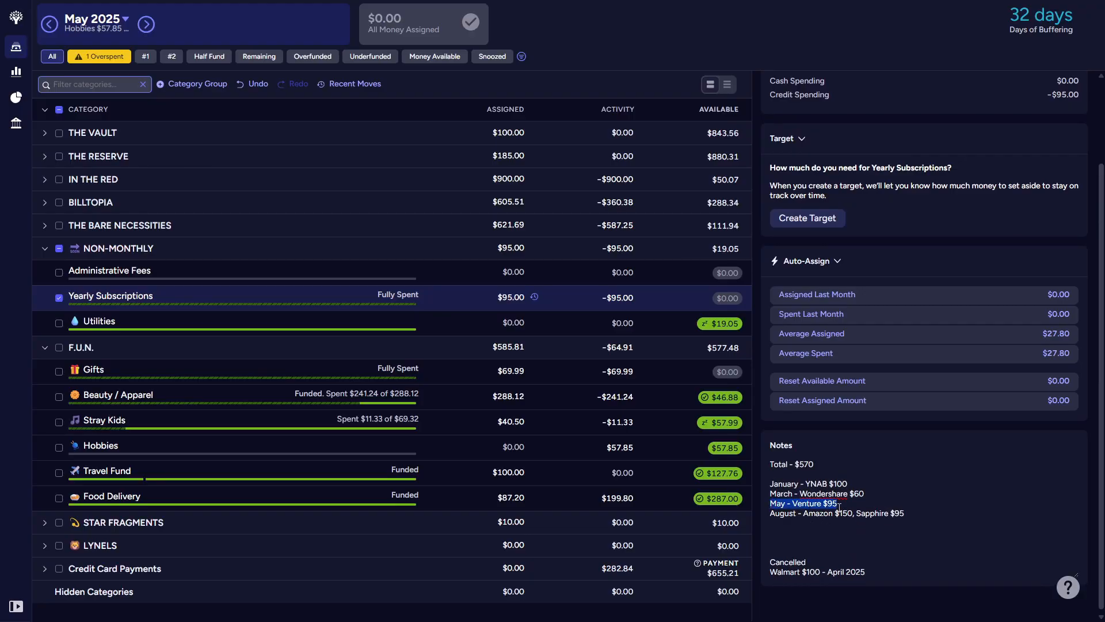
key(BackSpace)
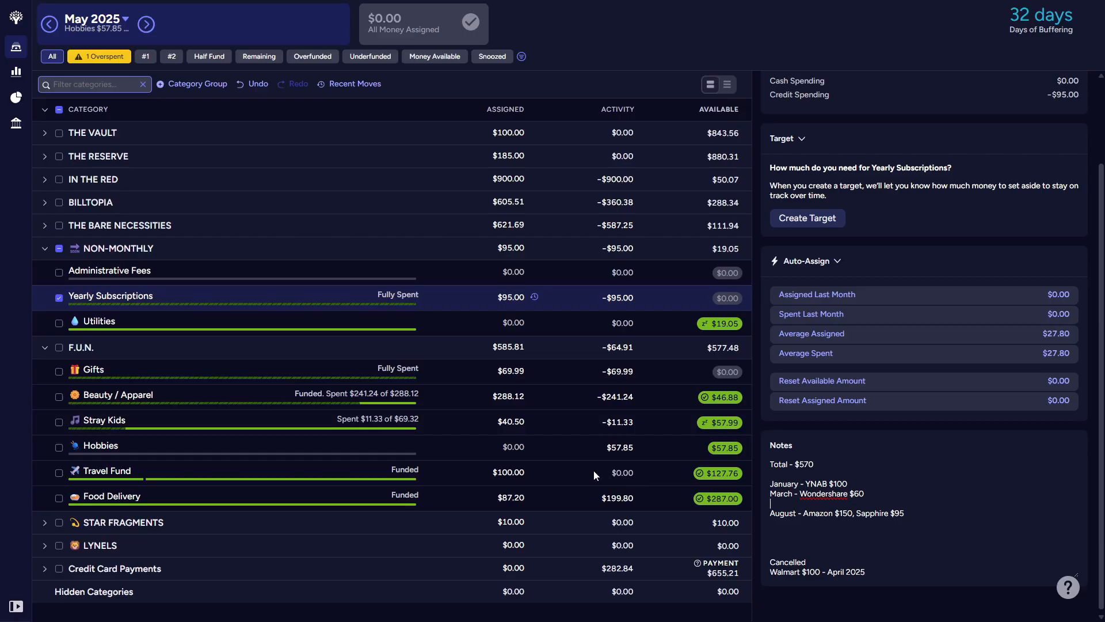
Step: Replace the Credit Card fees line in the Administrative Fees note with "May - Venture $95"
click(95, 271)
drag(844, 551, 768, 550)
key(ctrl+v)
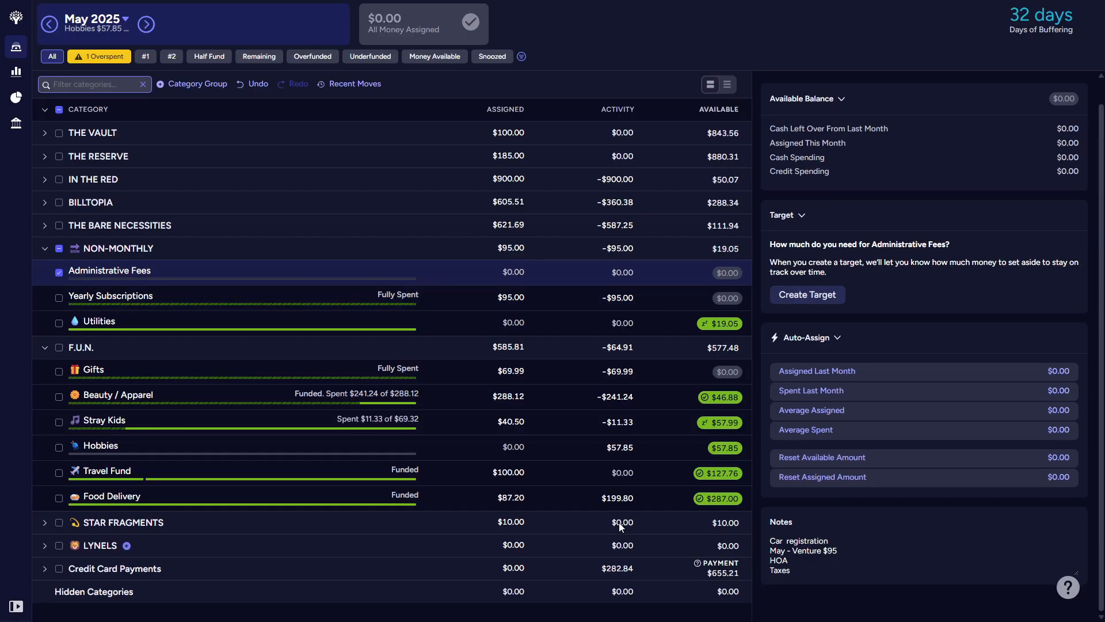
Step: Delete the blank line above August in the Yearly Subscriptions note, trim the August line's end, and return to Administrative Fees
click(89, 299)
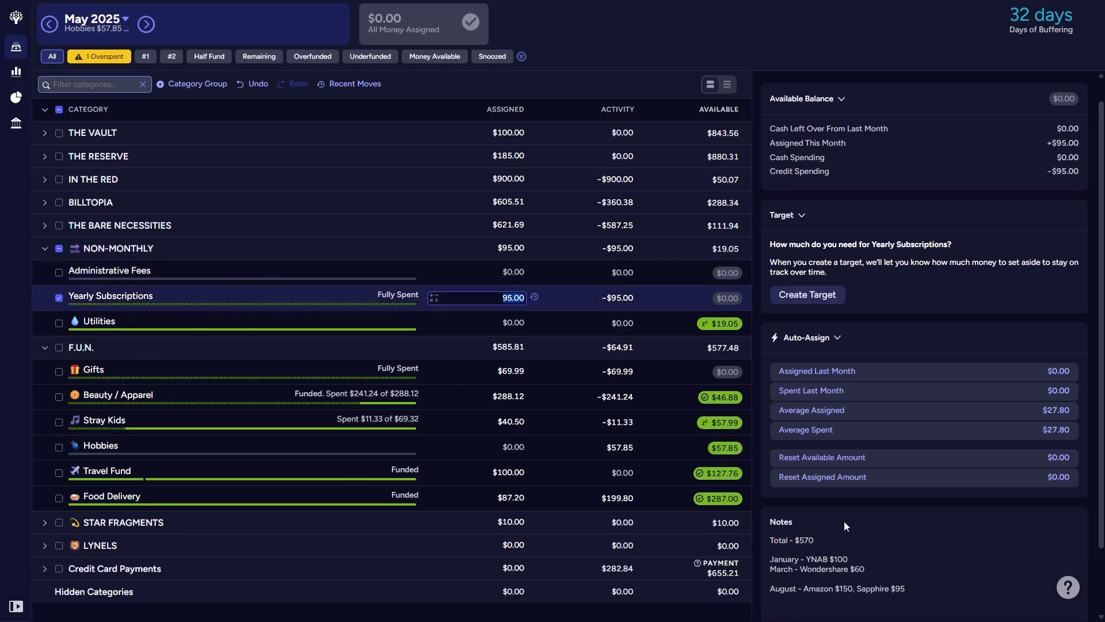
click(859, 582)
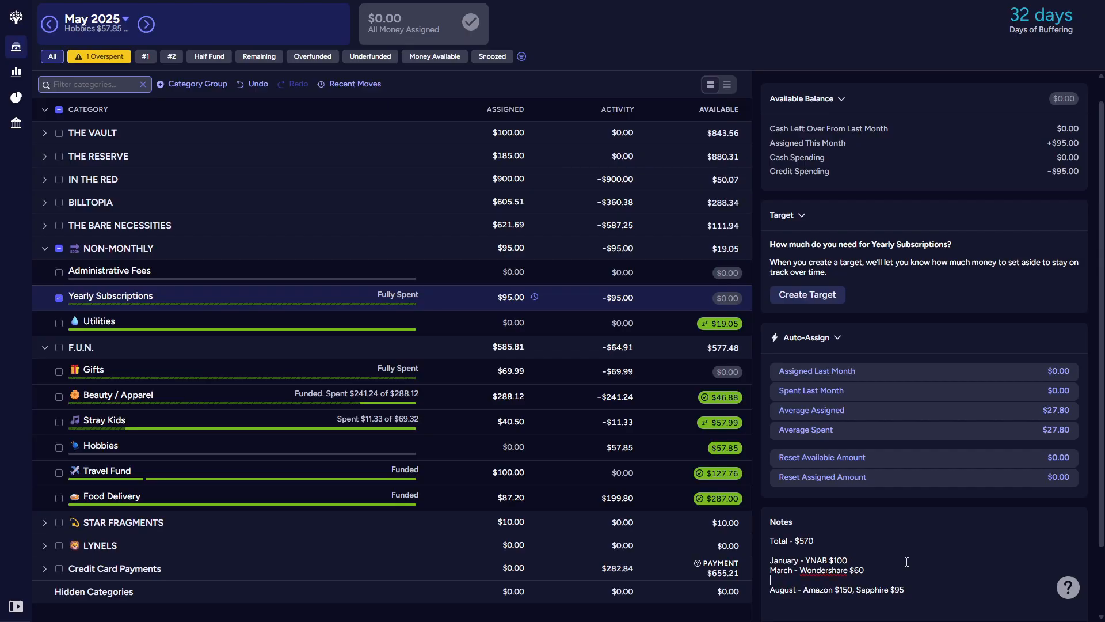
key(BackSpace)
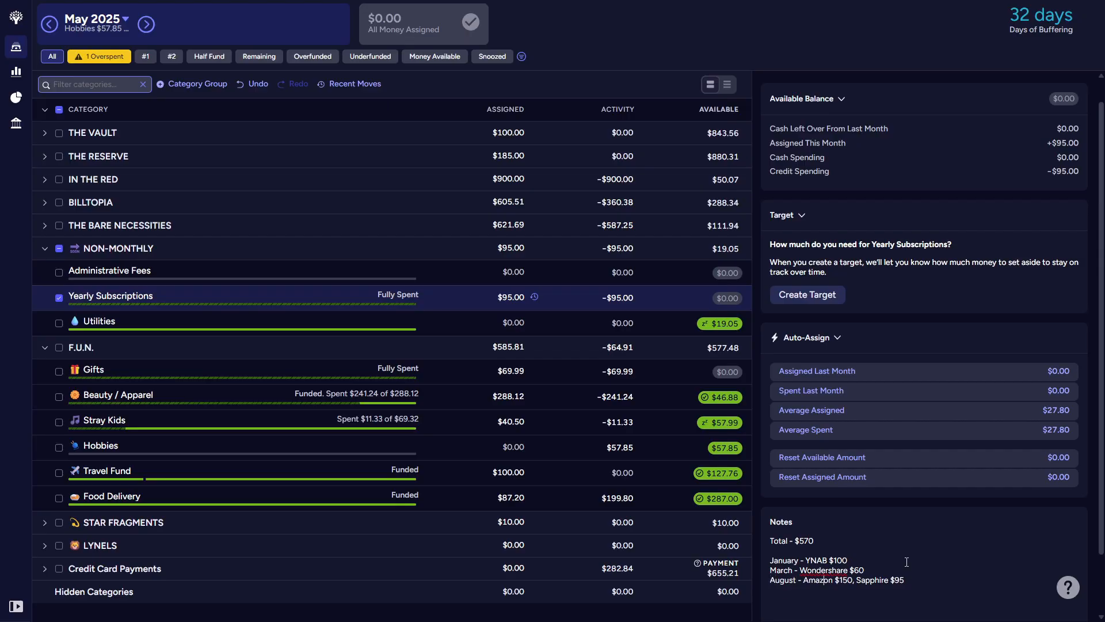
key(shift+End)
key(BackSpace)
key(BackSpace)
key(BackSpace)
text(0)
click(95, 276)
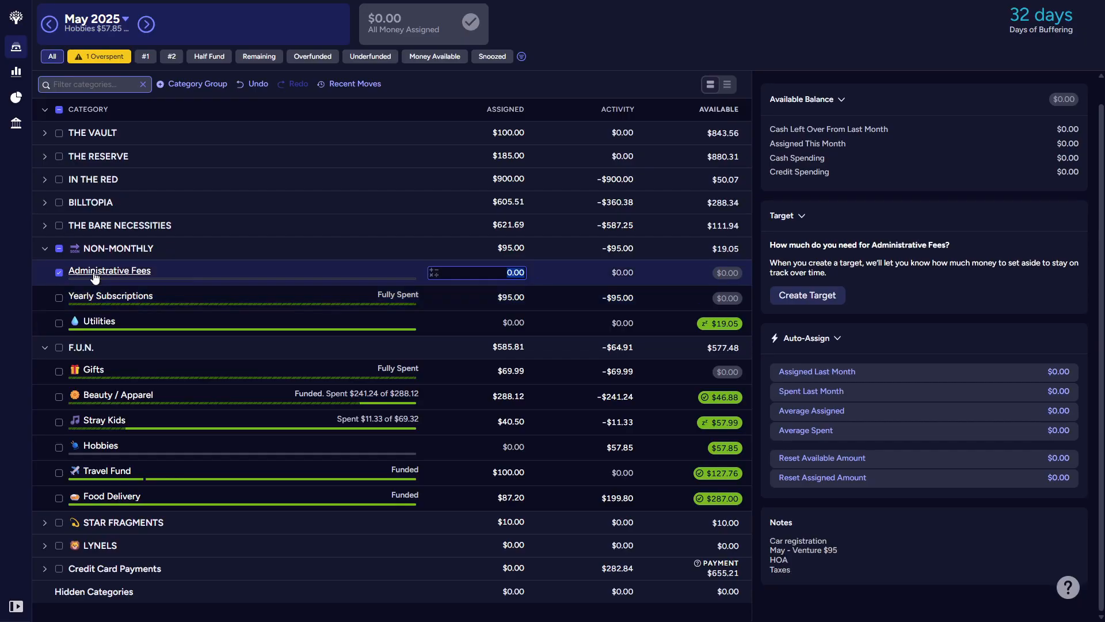
Step: Add the line "August - Sapphire $95" below "May - Venture $95" in the Administrative Fees note
click(845, 552)
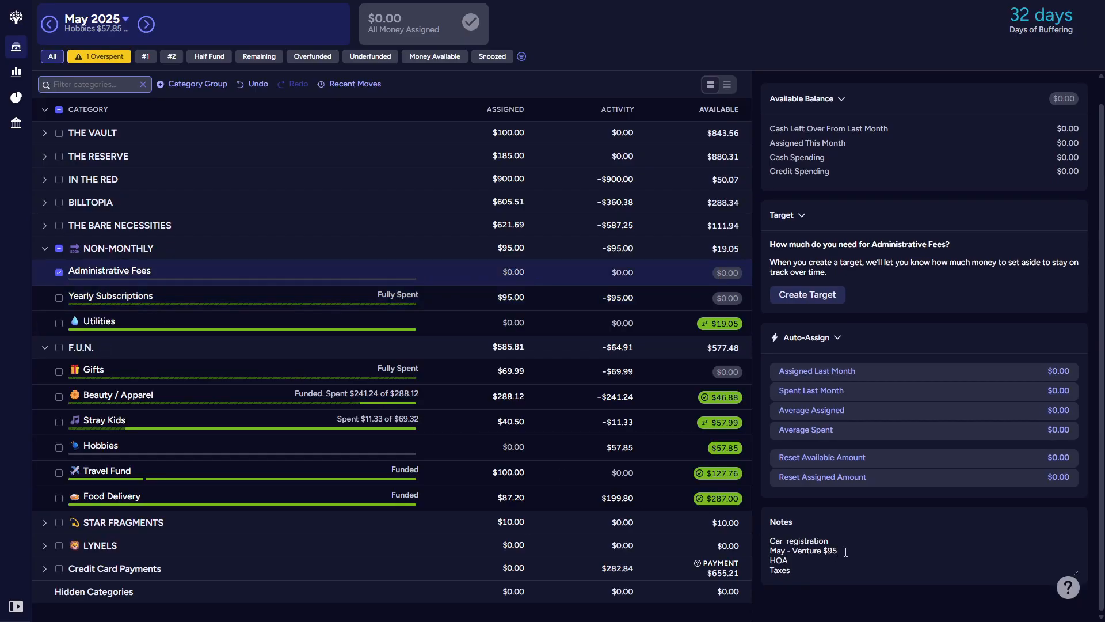
key(Return)
text(August )
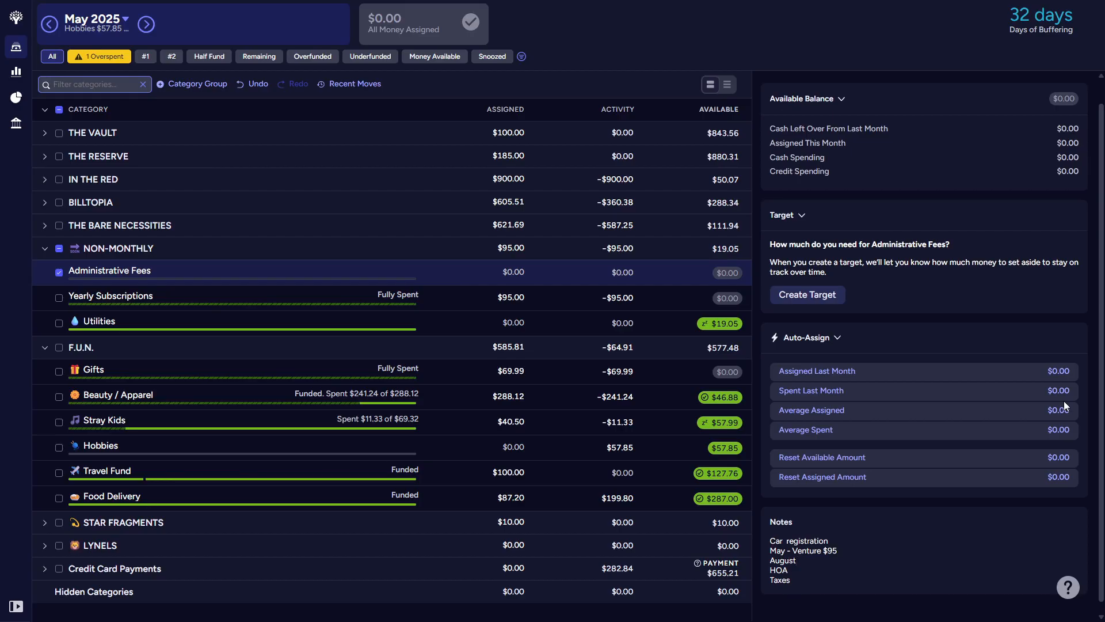
text(- Sapphire $95)
Step: Move the "August - Sapphire $95" line to the top of the Administrative Fees note, above Car registration
drag(848, 553, 765, 552)
key(BackSpace)
key(Delete)
key(ctrl+z)
key(ctrl+z)
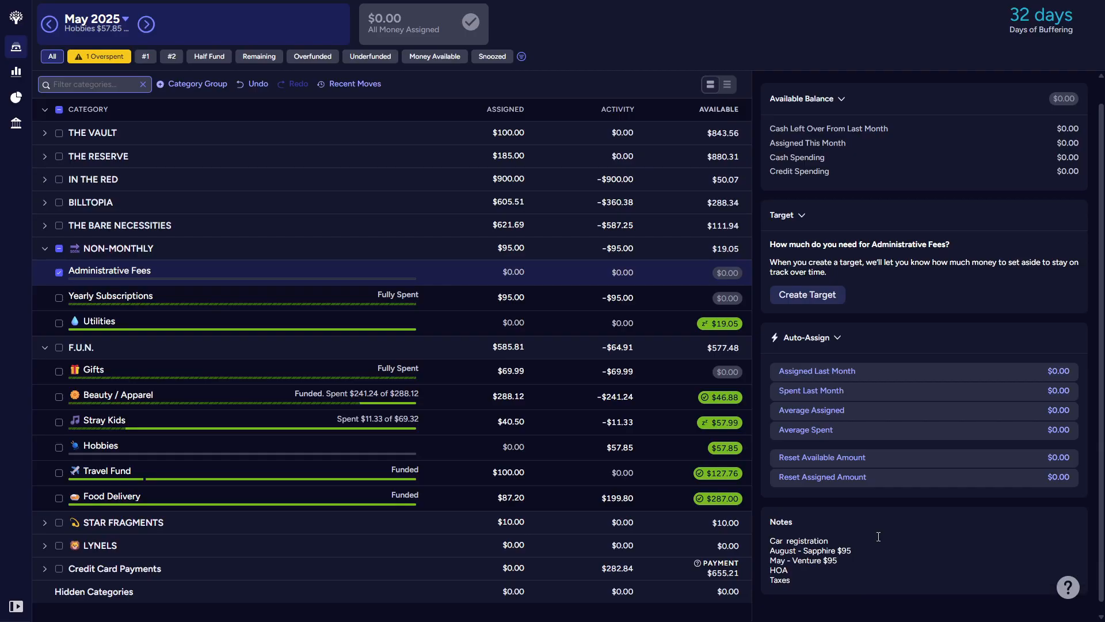
key(shift+End)
key(ctrl+c)
key(Delete)
key(Return)
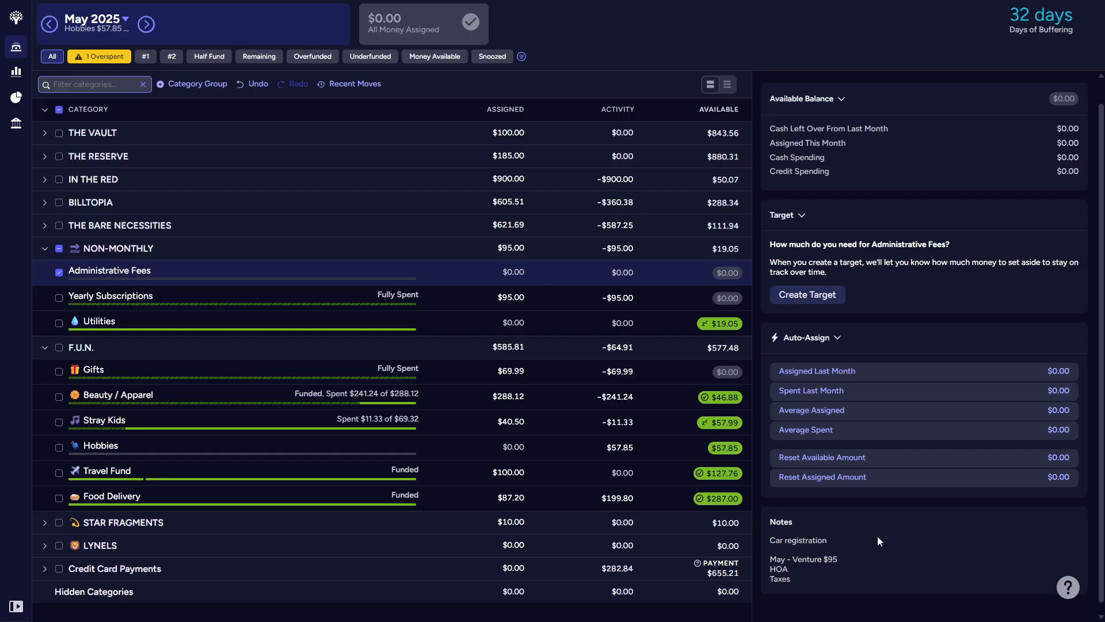
click(776, 551)
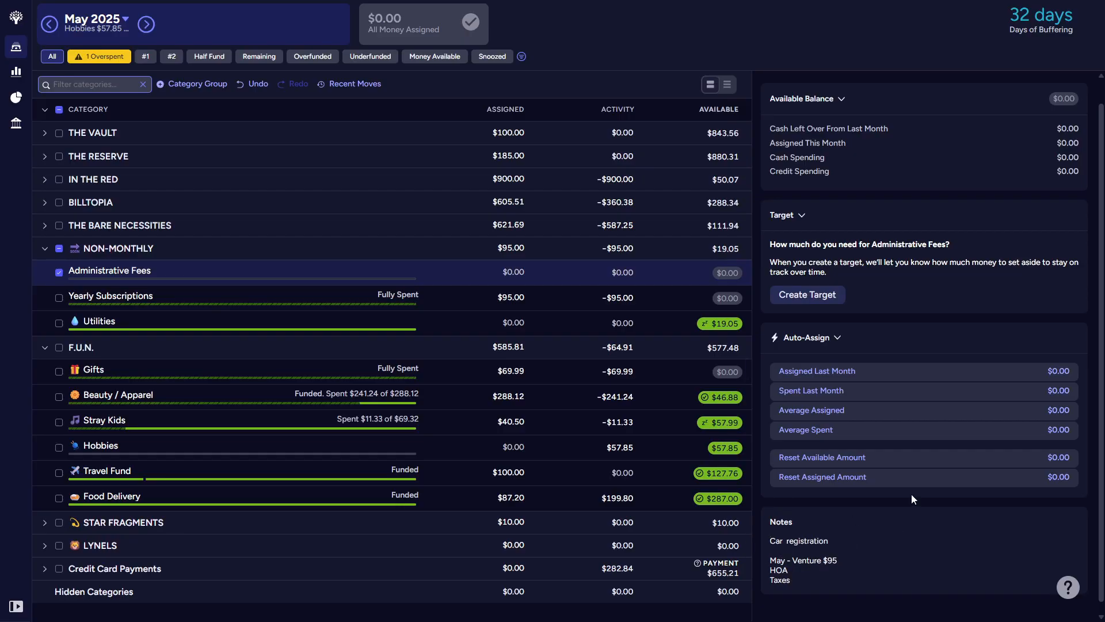
key(Delete)
key(Up)
key(Return)
key(Up)
key(ctrl+v)
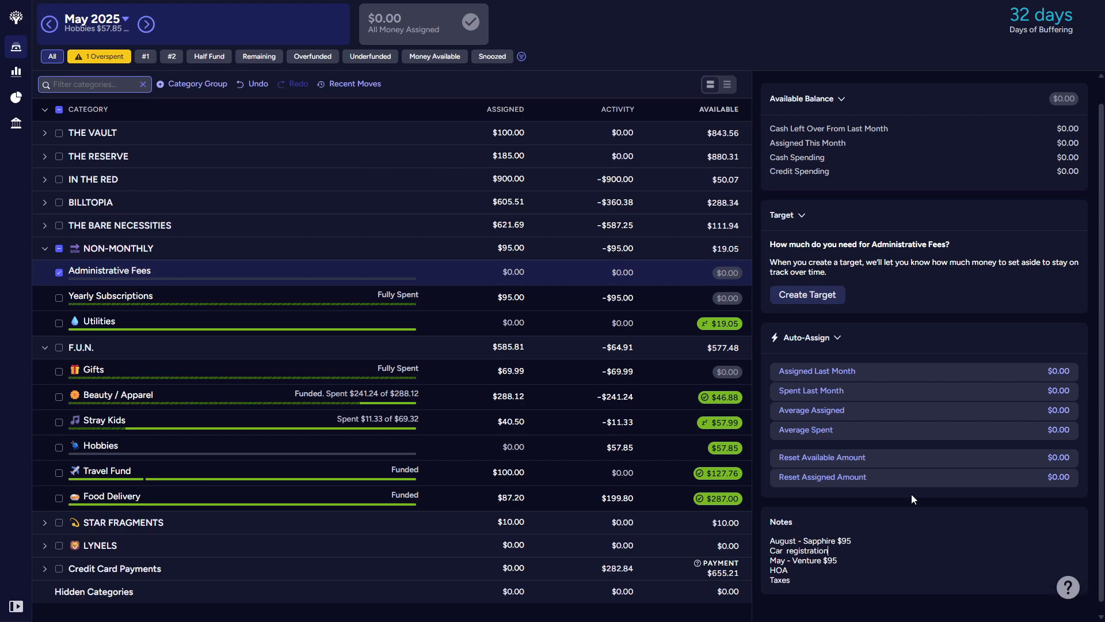
Step: Prefix Car registration with "October -" and HOA with "January -" in the Administrative Fees note
text(October -)
key(Down)
key(Down)
key(Home)
text($95 - January)
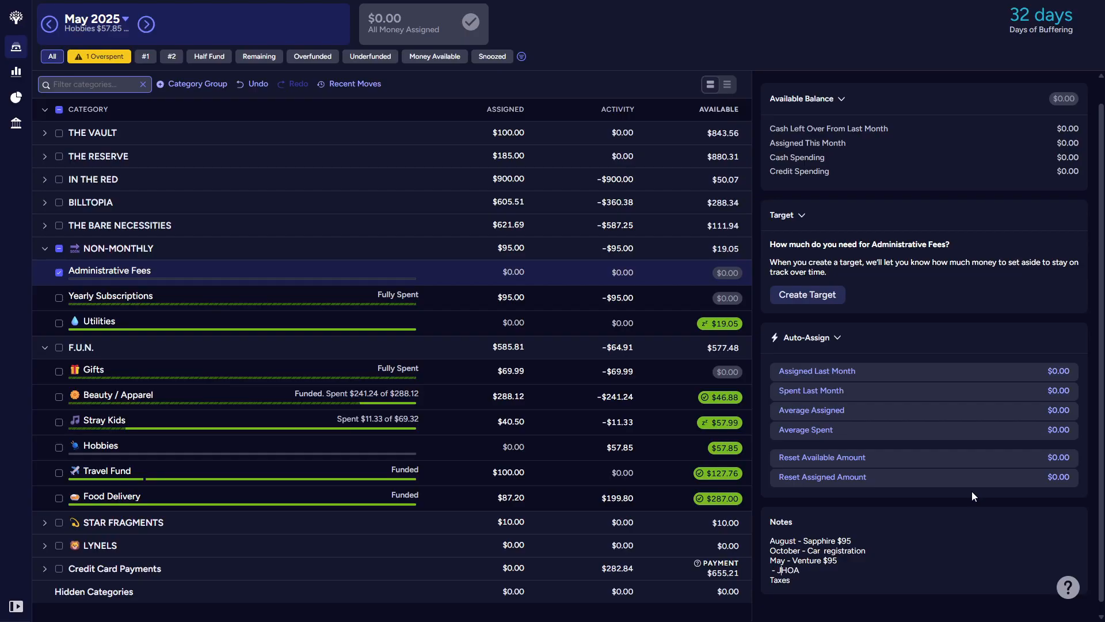
text( -)
Step: Prefix the Taxes line in the Administrative Fees note with "March -"
key(Delete)
key(Delete)
key(Delete)
text(March -)
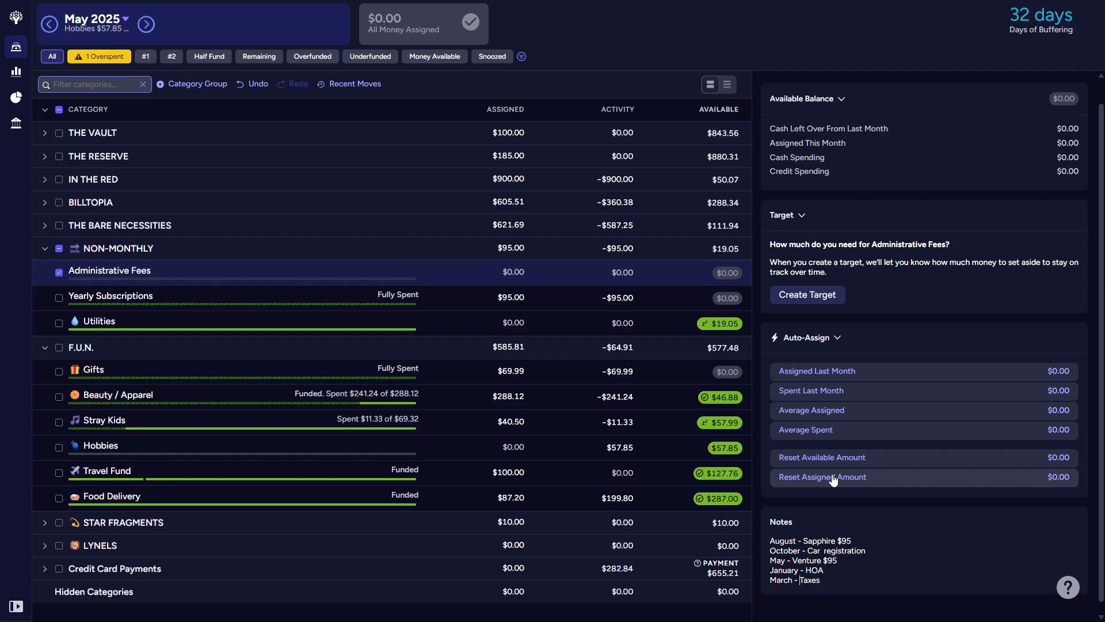
Step: Deselect Administrative Fees, check Yearly Subscriptions briefly, and collapse the NON-MONTHLY group
click(58, 275)
click(59, 274)
click(59, 298)
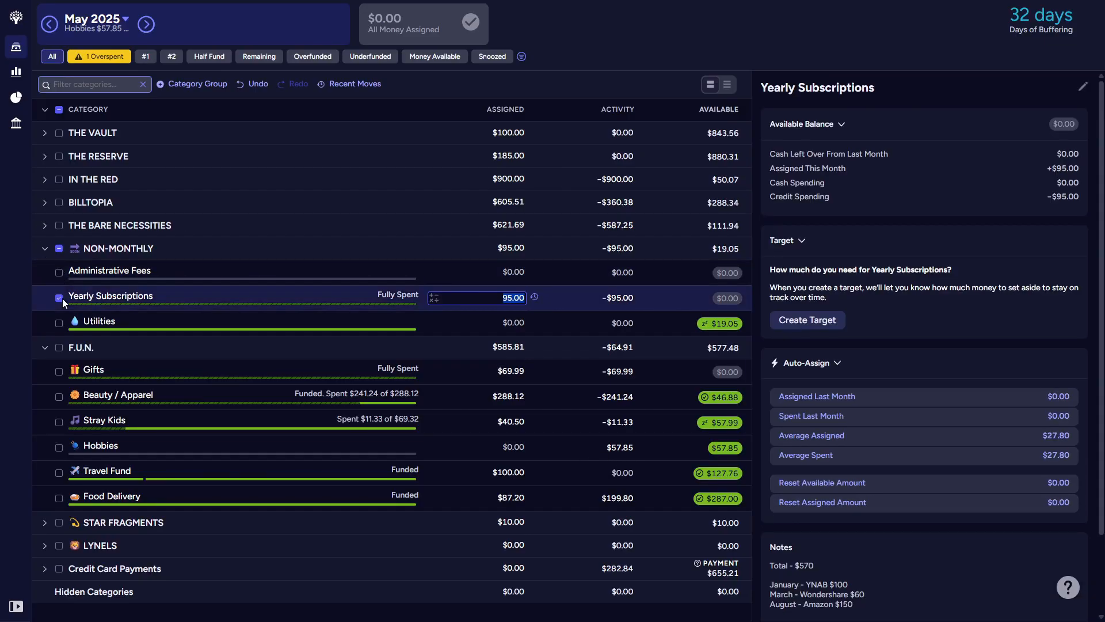
click(60, 297)
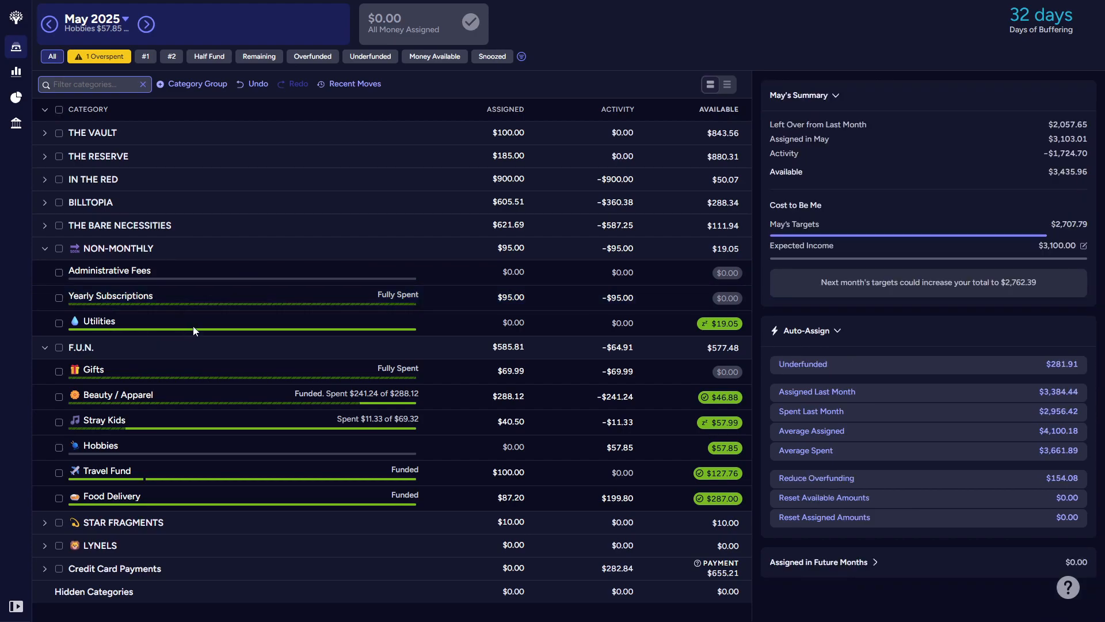
click(44, 249)
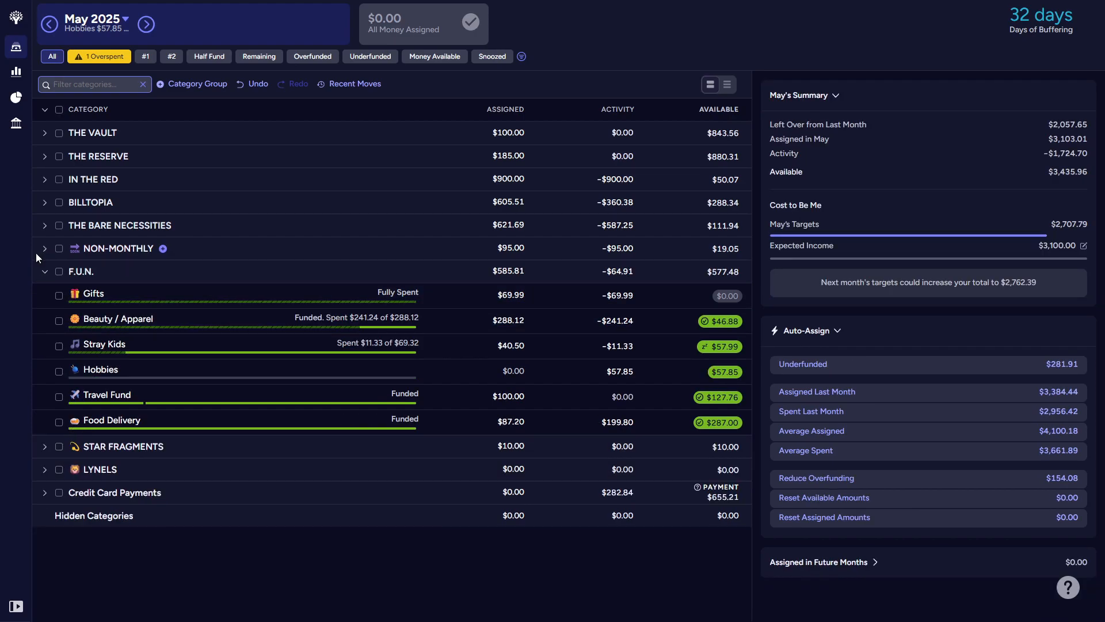
Step: Rename the NON-MONTHLY category group as TIME AFTER TIME, without its emoji
click(113, 247)
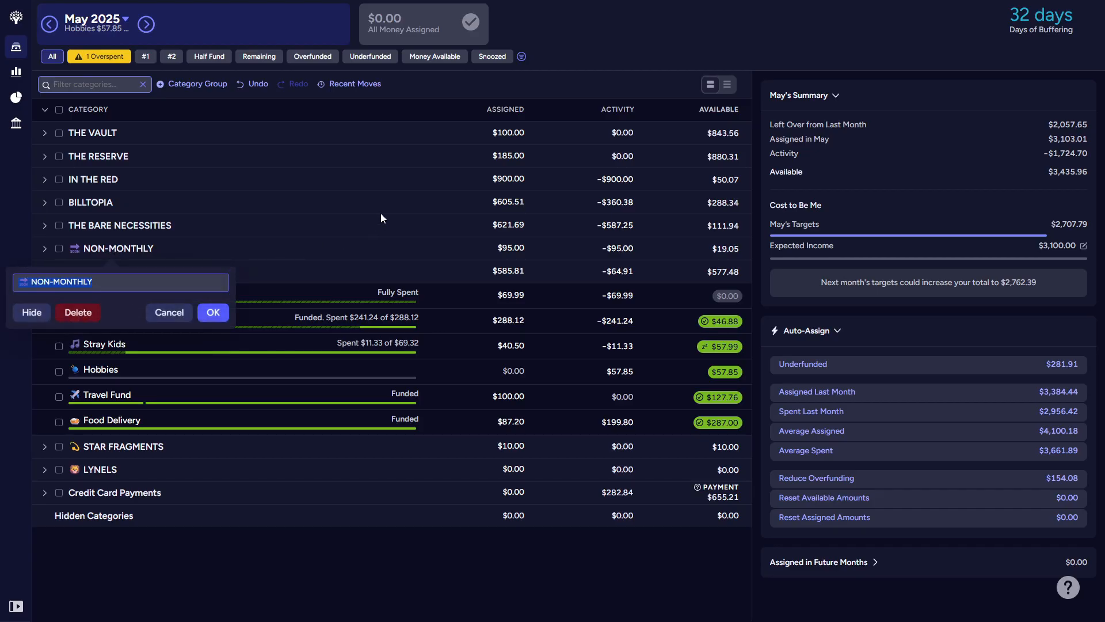
text(TimeIME AND)
key(BackSpace)
key(BackSpace)
text(FTER TIME)
key(Return)
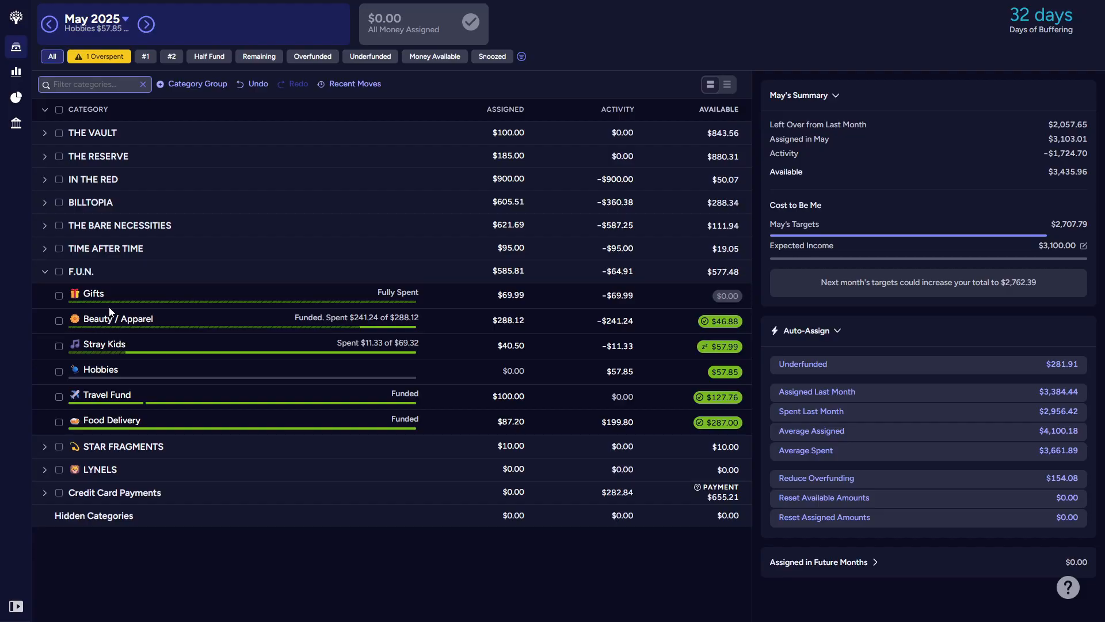
Step: Add a new category named Get Cool to the F.U.N. group
click(108, 274)
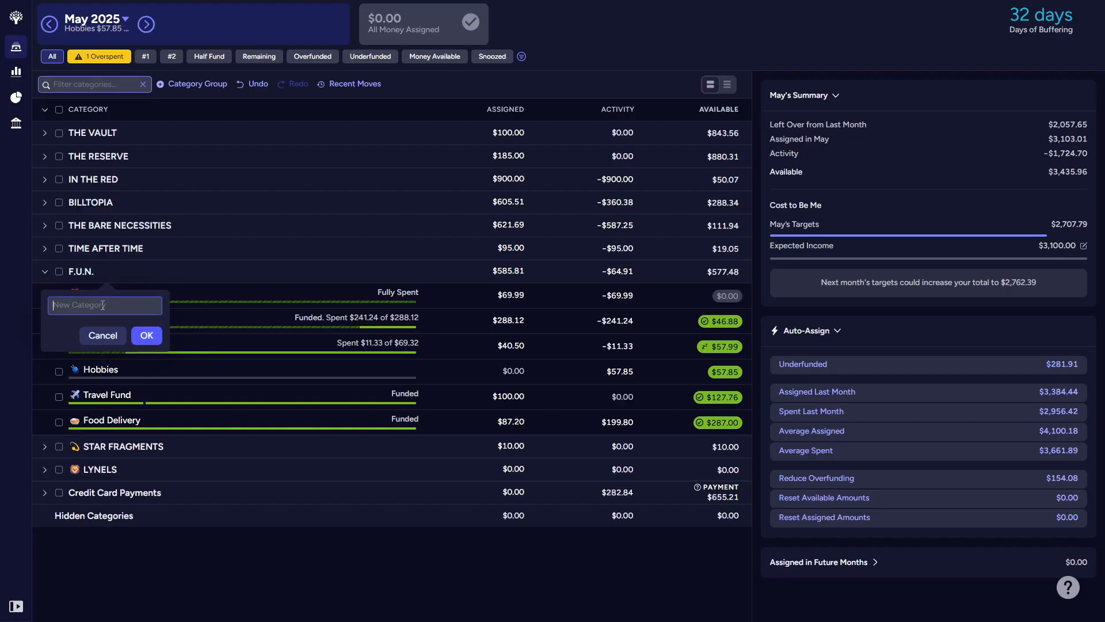
text(ga)
key(BackSpace)
key(BackSpace)
text(Get Cool)
key(Return)
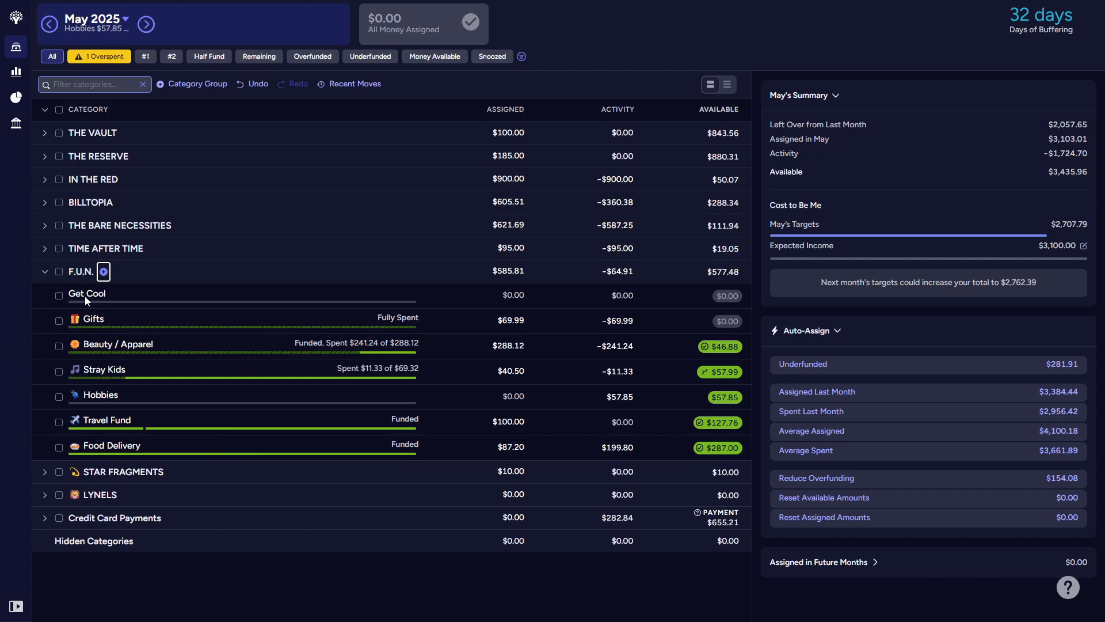
Step: Rename the Gifts category as "Because (I Like You)" without its emoji and move it above Get Cool
click(97, 323)
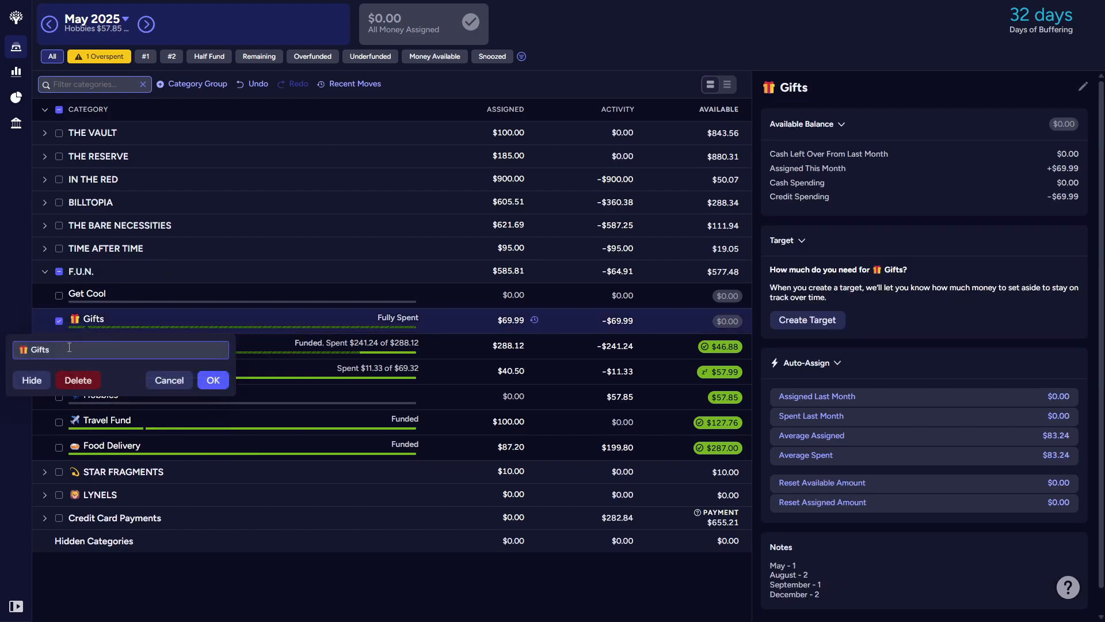
text(Because)
text( ())
text(I Like)
text( You)
click(211, 381)
drag(91, 322, 94, 299)
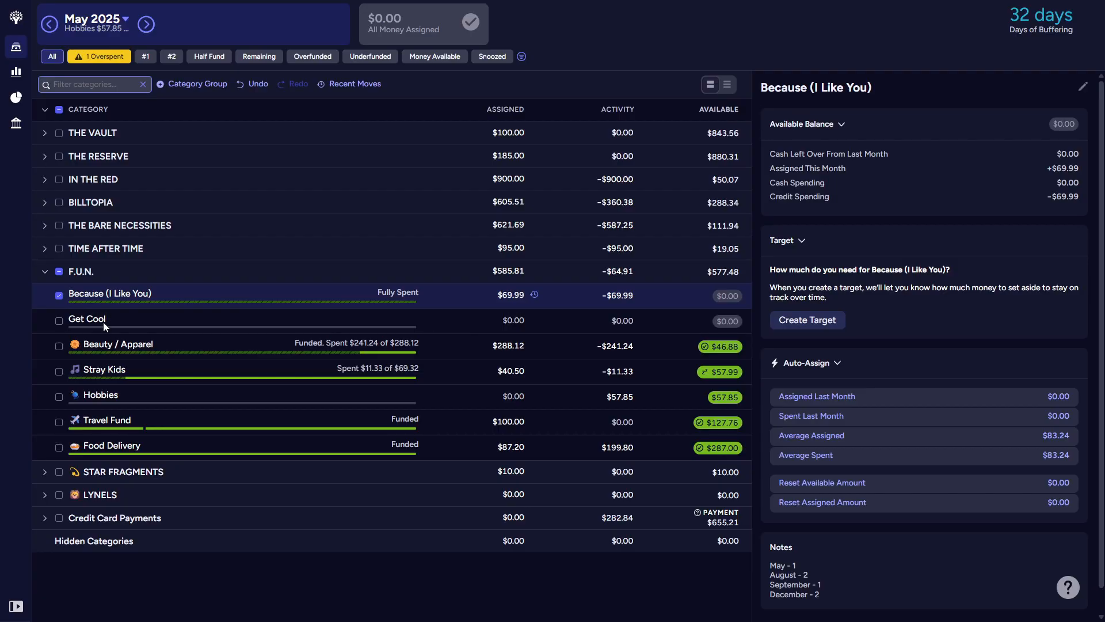
Step: Rename the Beauty / Apparel category as Youtiful without its emoji and move it to the end of the F.U.N. group
click(137, 344)
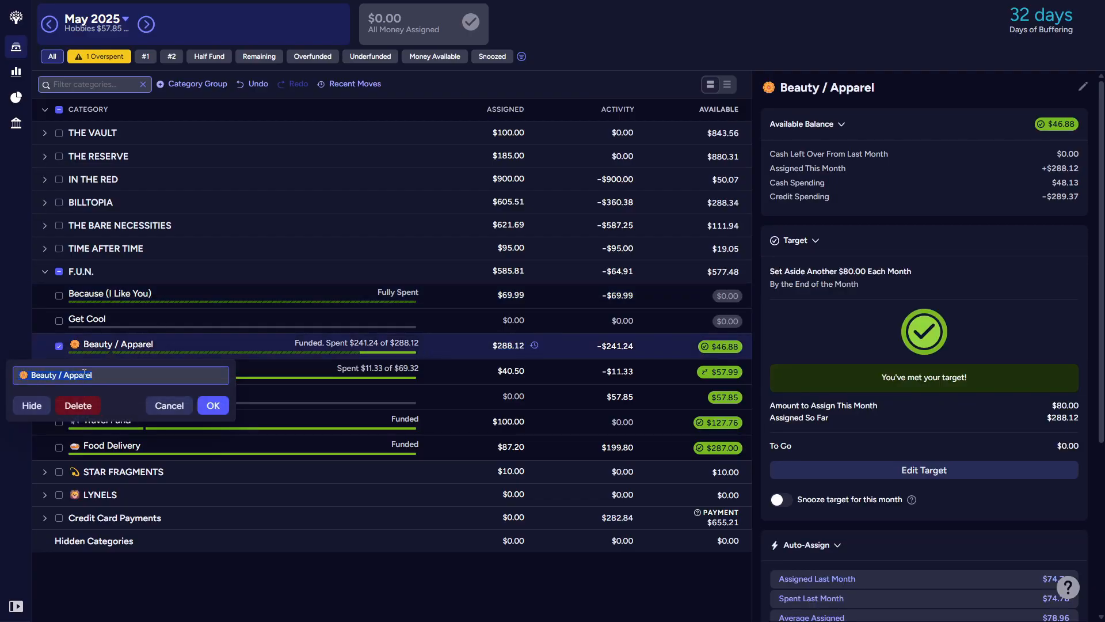
text(Youtiful)
click(217, 407)
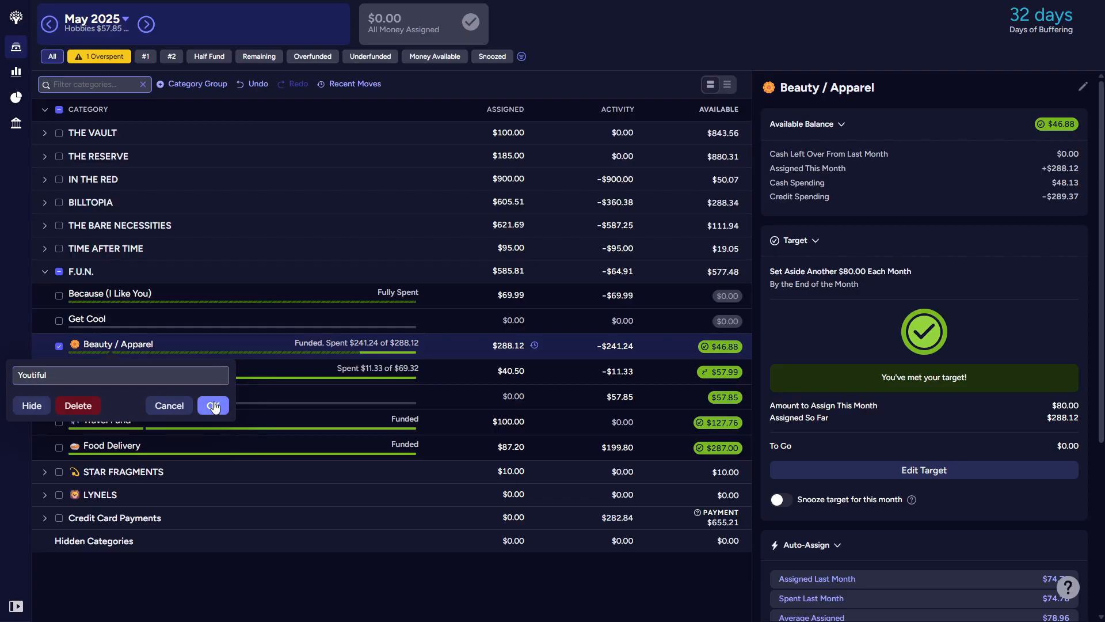
drag(102, 357, 102, 470)
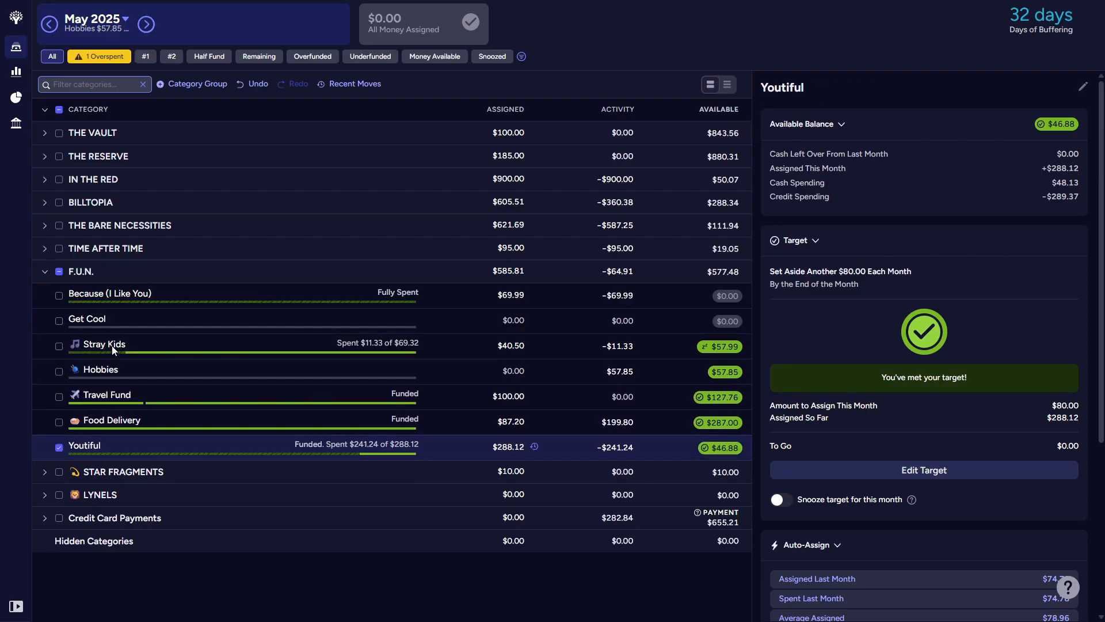
Step: Rename the Stray Kids category as Stayville, keeping its music emoji, and move it directly above Youtiful
click(112, 345)
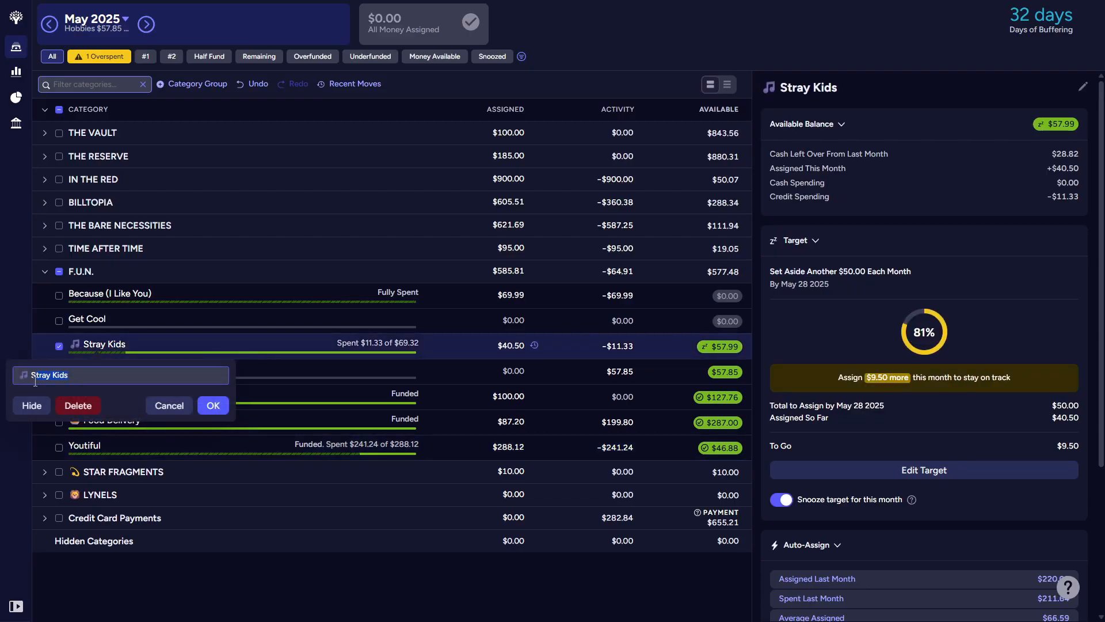
text(SSta)
text(yvil)
text(le)
key(Left)
key(Left)
key(Left)
key(Left)
key(BackSpace)
key(Return)
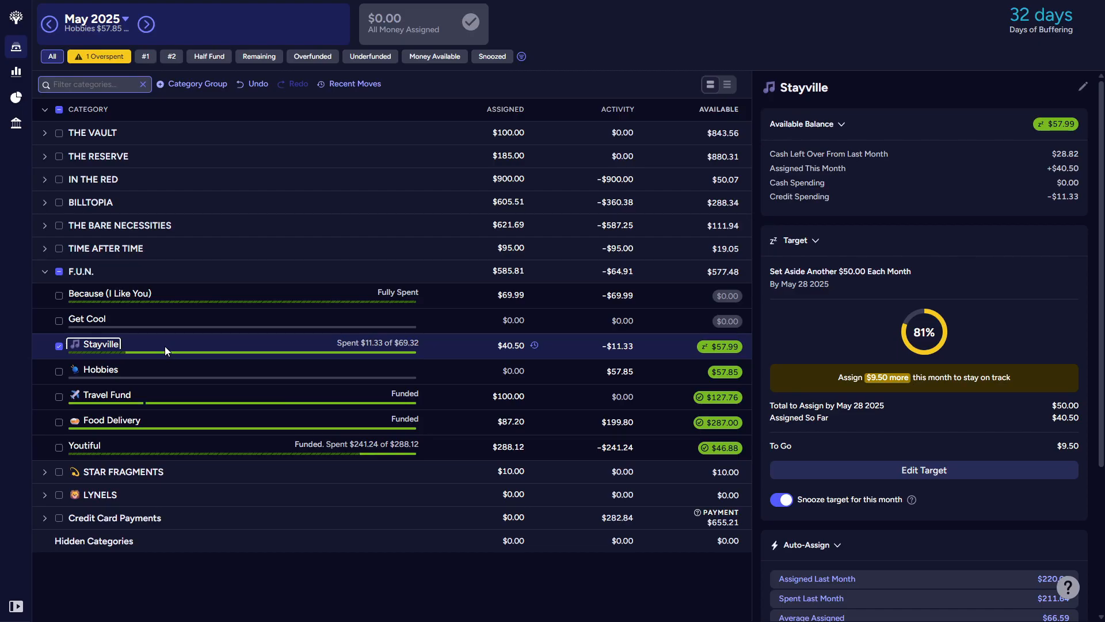
drag(164, 346, 161, 444)
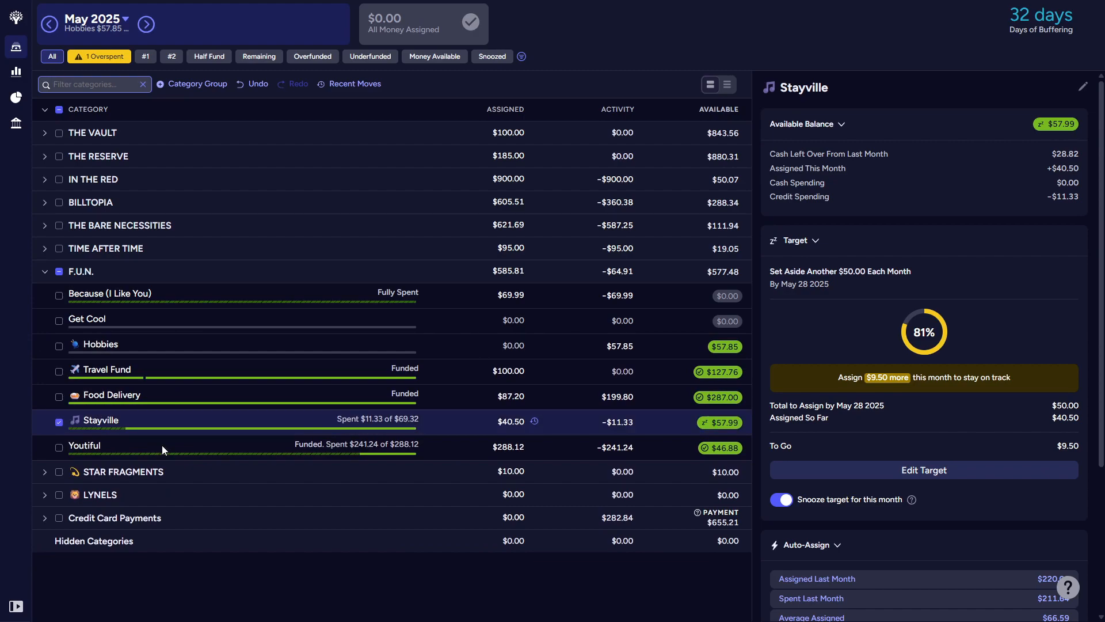
Step: Rename the Travel Fund category as Escape From Reality, keeping its airplane emoji
click(108, 371)
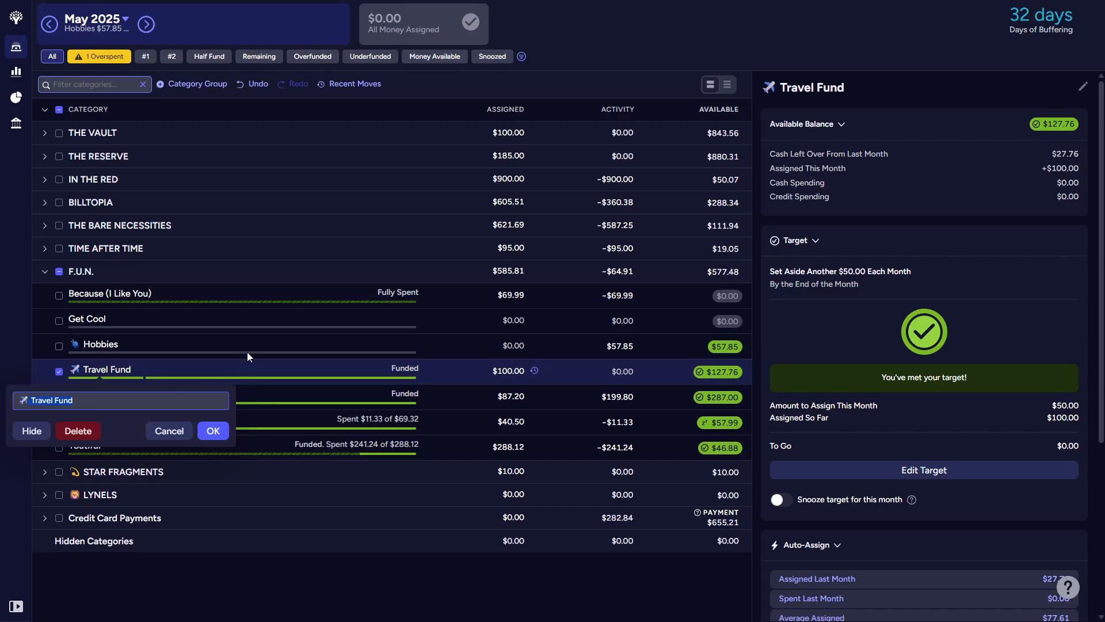
key(BackSpace)
text(Escape From Reality)
key(Return)
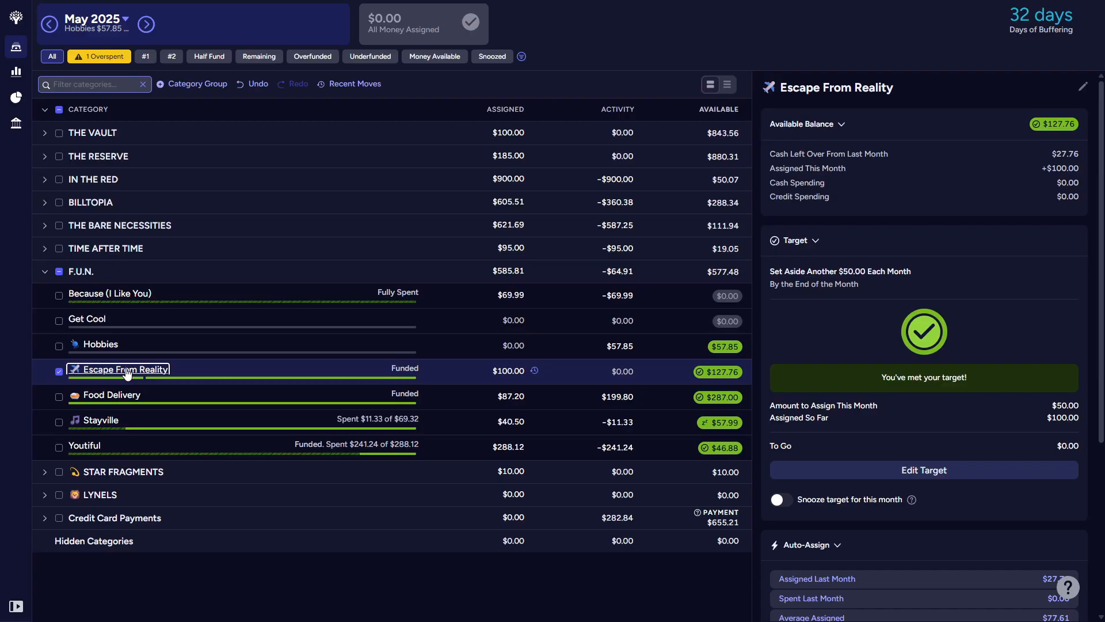
Step: Rename the Hobbies category as Time Out, keeping its emoji
click(106, 346)
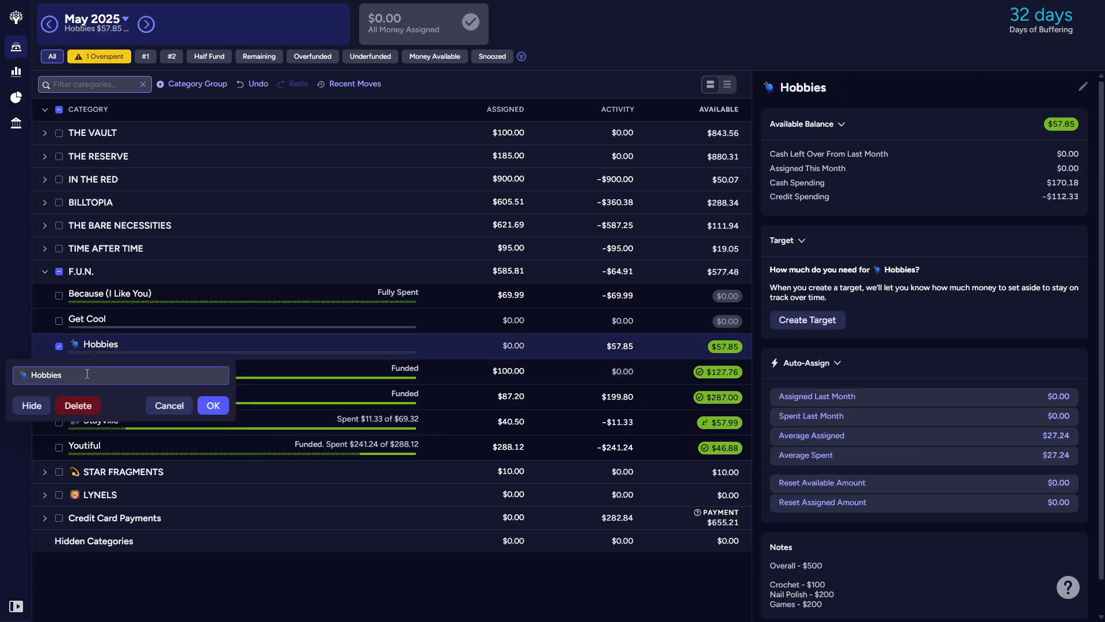
text(Time Out)
click(214, 406)
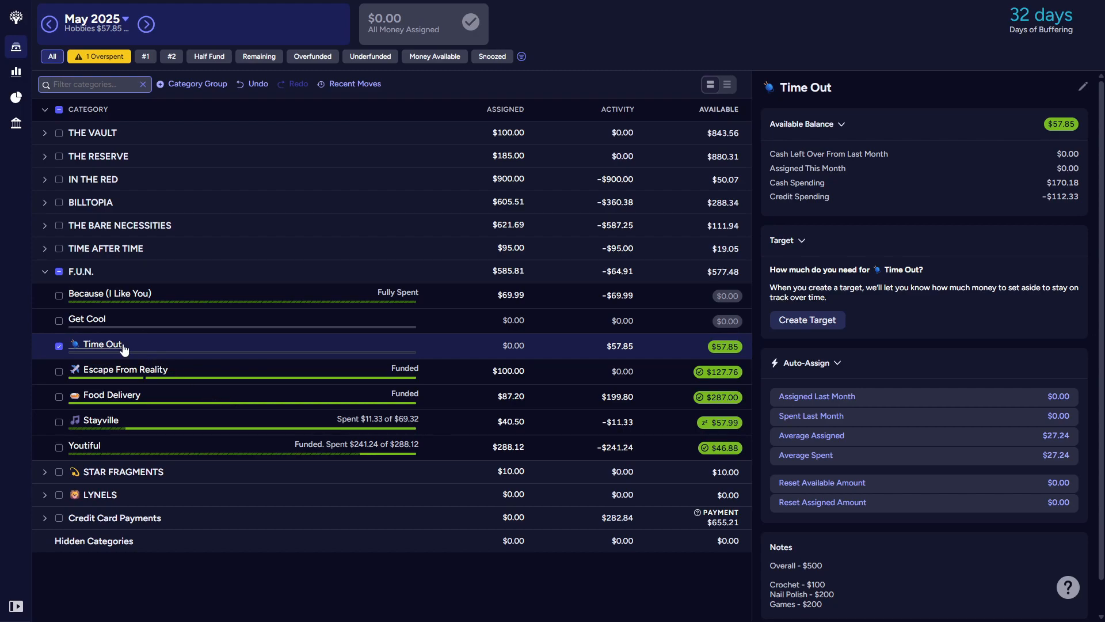
Step: Rename the Food Delivery category as Five Star Michellin, keeping its emoji
click(126, 401)
click(122, 397)
drag(51, 429, 32, 429)
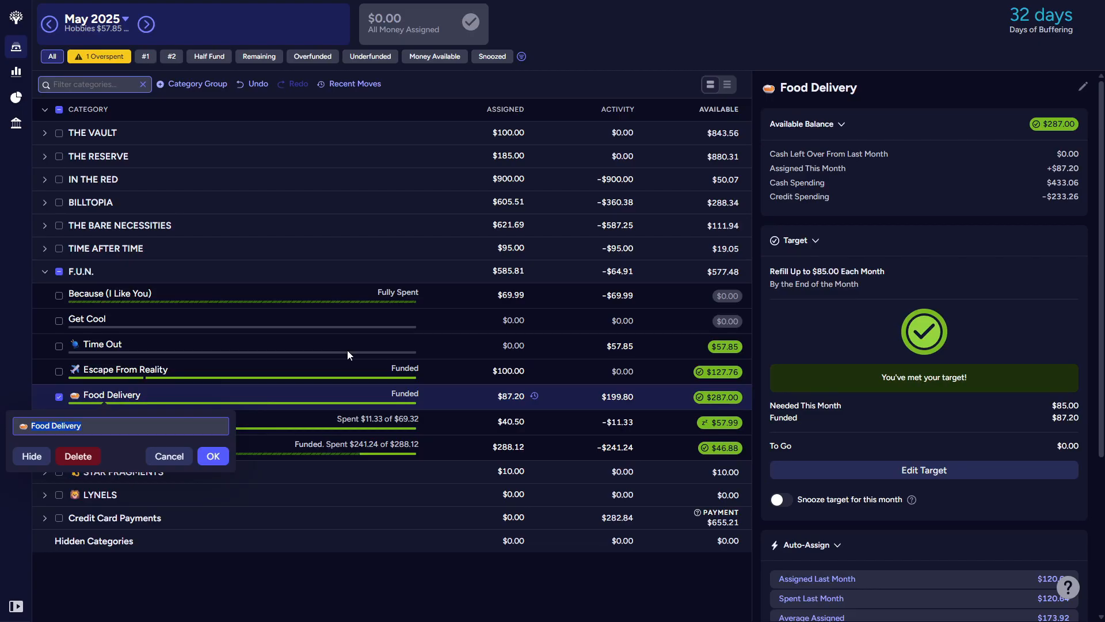
text(Five Star Michellin)
key(Return)
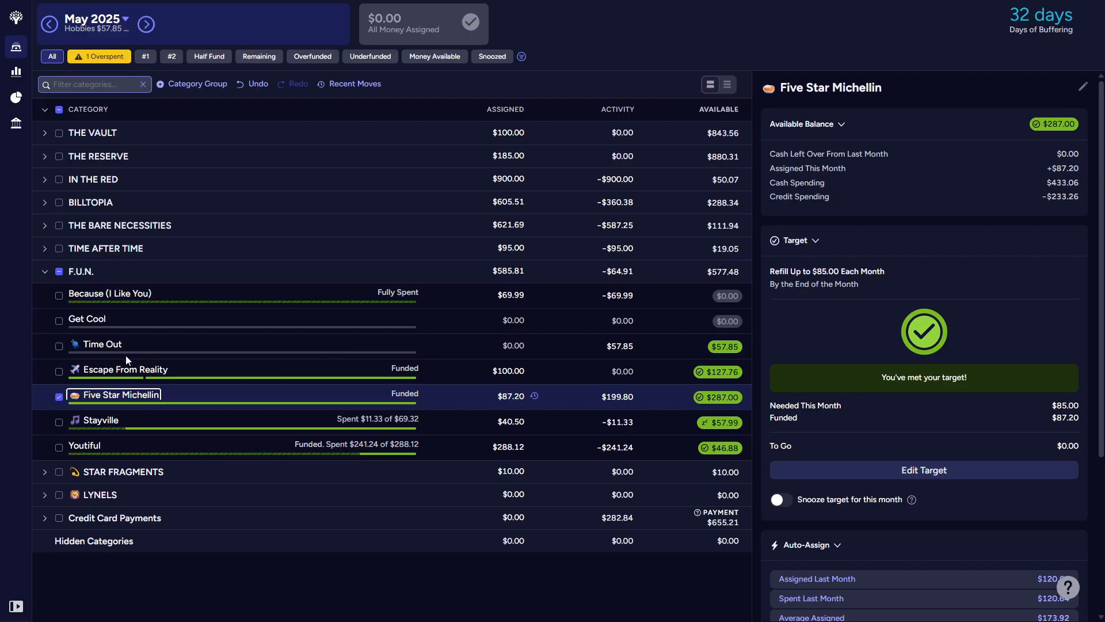
Step: Alphabetize the F.U.N. group by moving Escape From Reality and Five Star Michellin above Get Cool and Stayville above Time Out, and clear the selection
drag(110, 375, 104, 321)
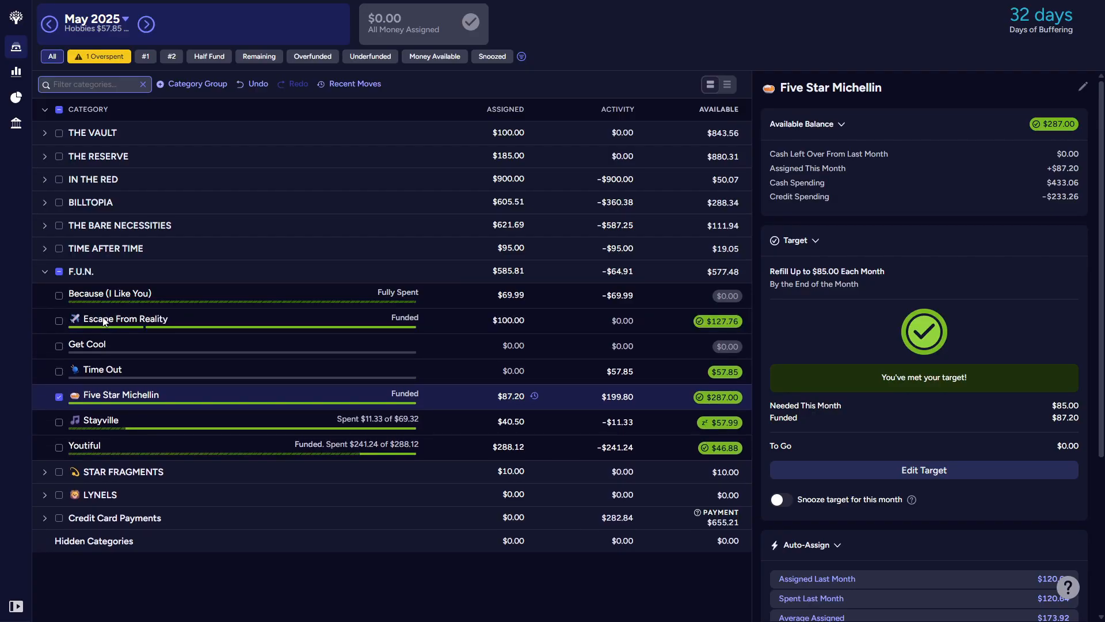
drag(107, 396, 102, 344)
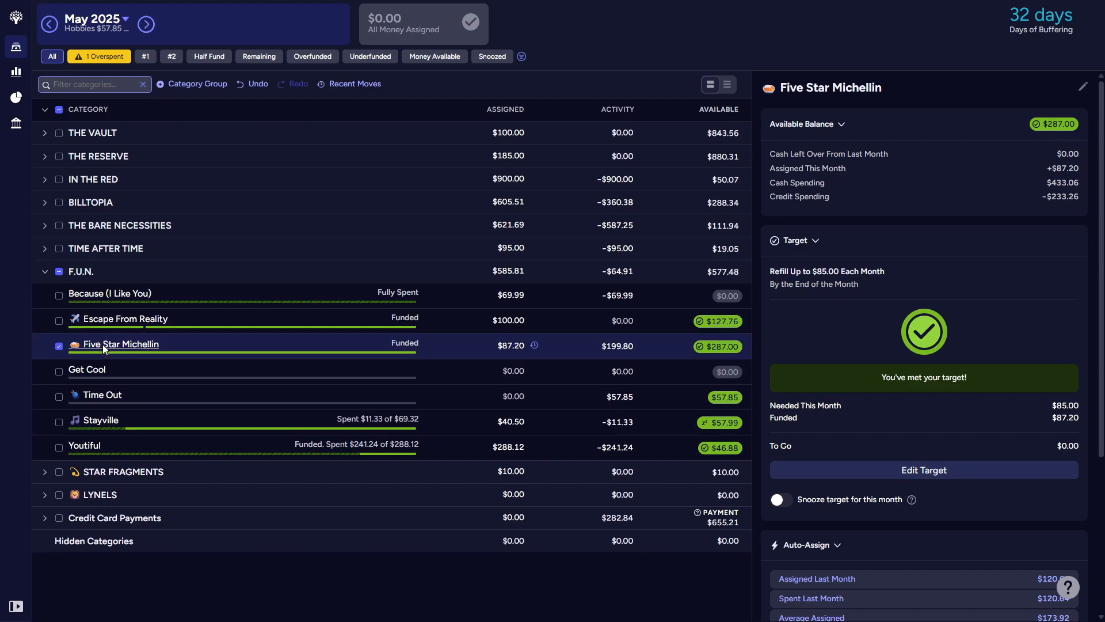
drag(110, 423, 114, 393)
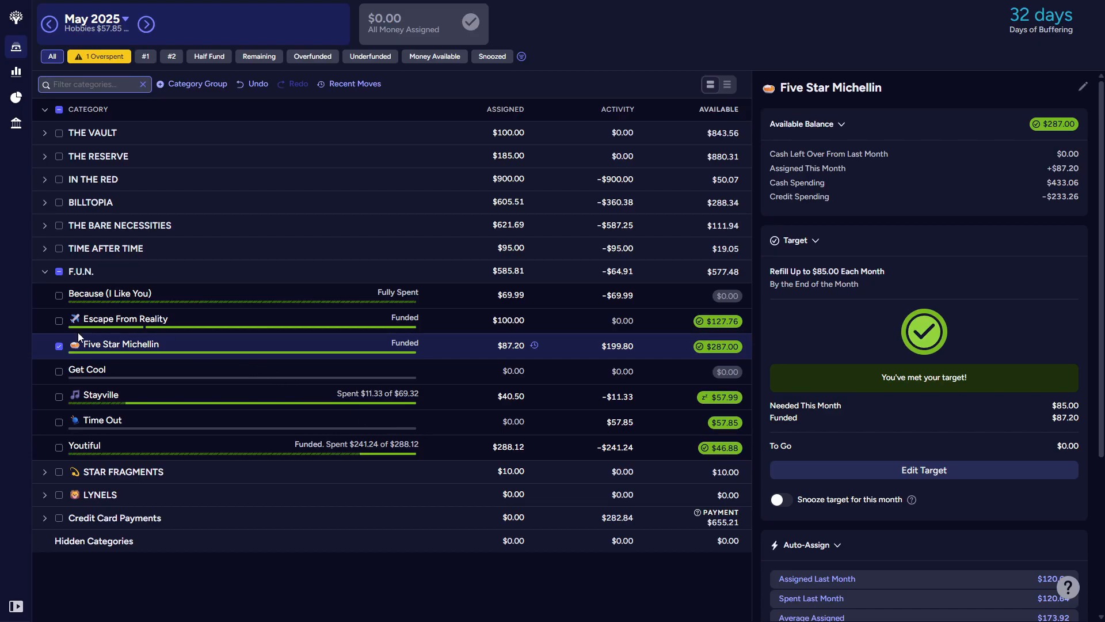
click(59, 346)
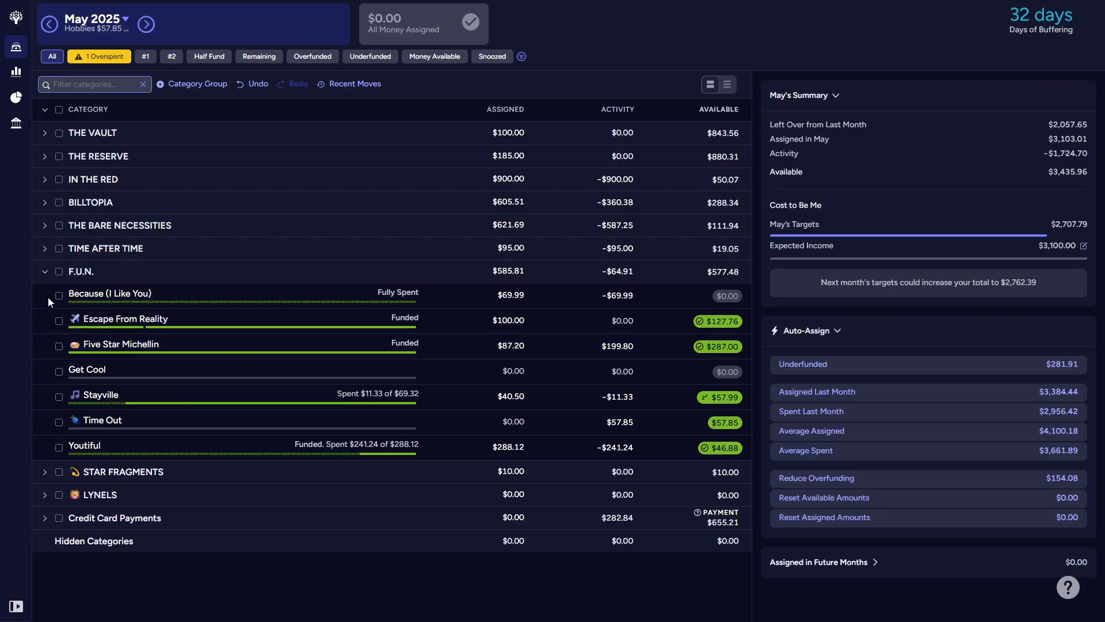
Step: Collapse the F.U.N. group and review the categories inside TIME AFTER TIME before collapsing it too
click(45, 271)
click(46, 250)
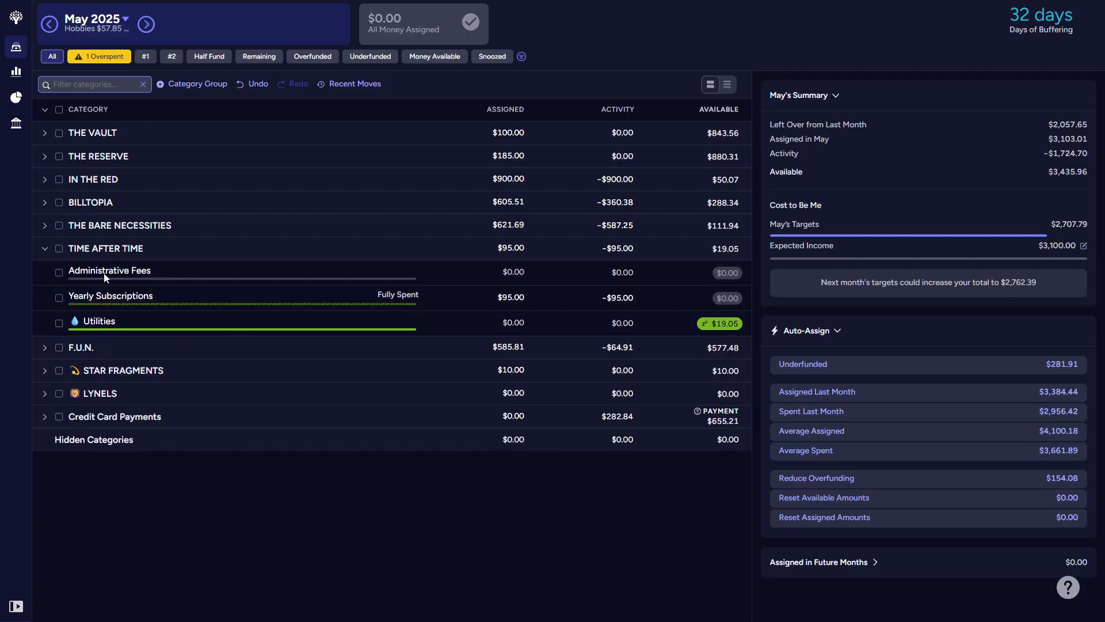
click(45, 249)
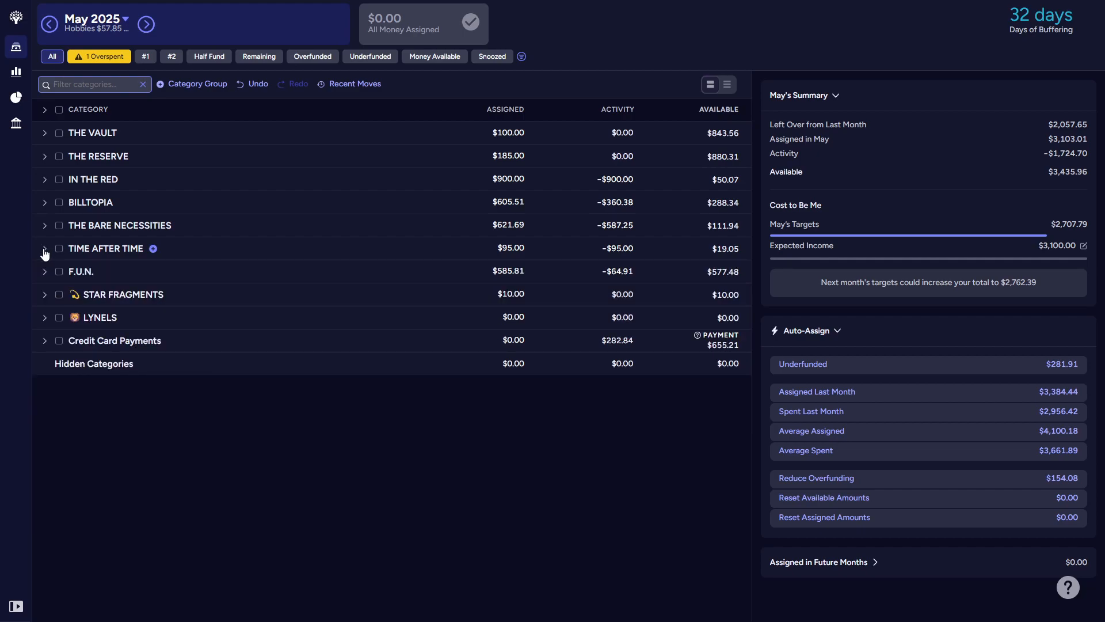
Step: Rename the Holdings category in the STAR FRAGMENTS group as Tarrey Town, without the folder emoji
click(42, 294)
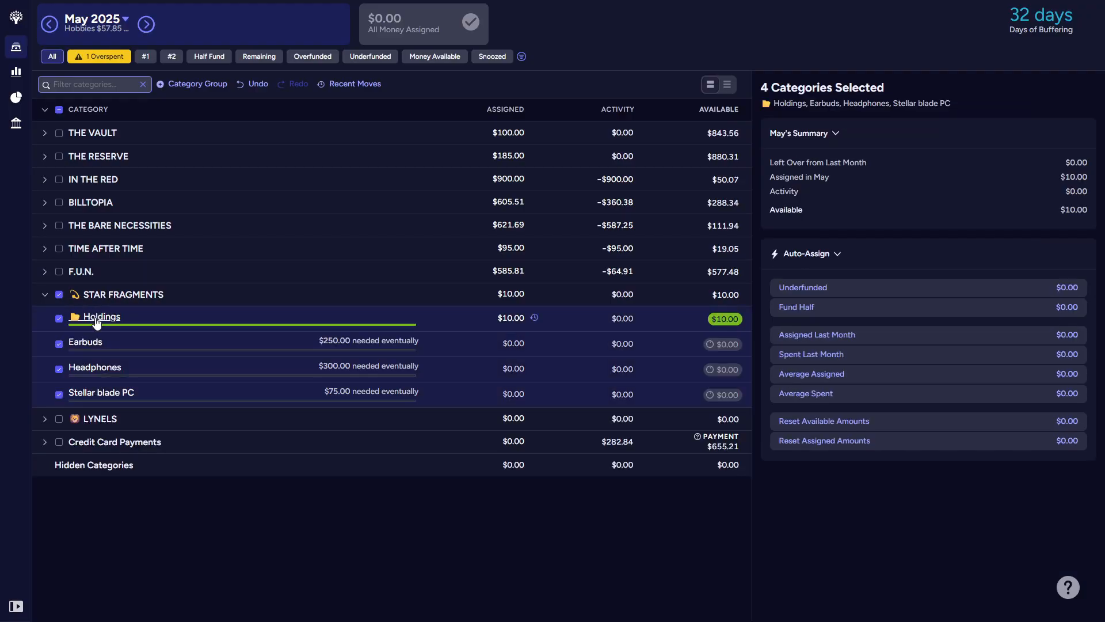
click(96, 320)
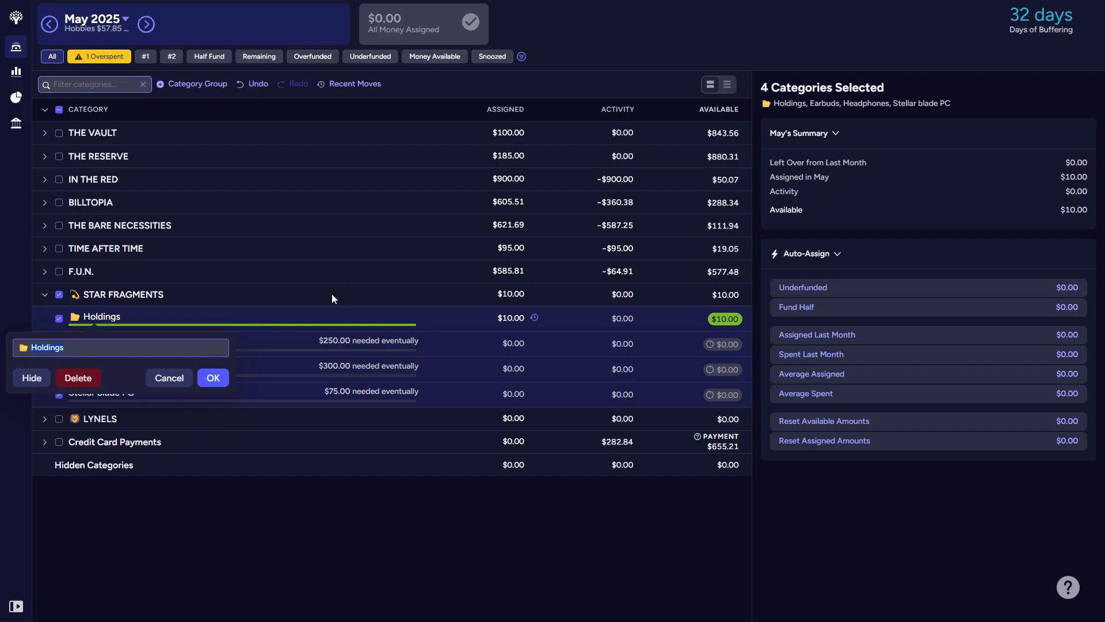
key(alt+Tab)
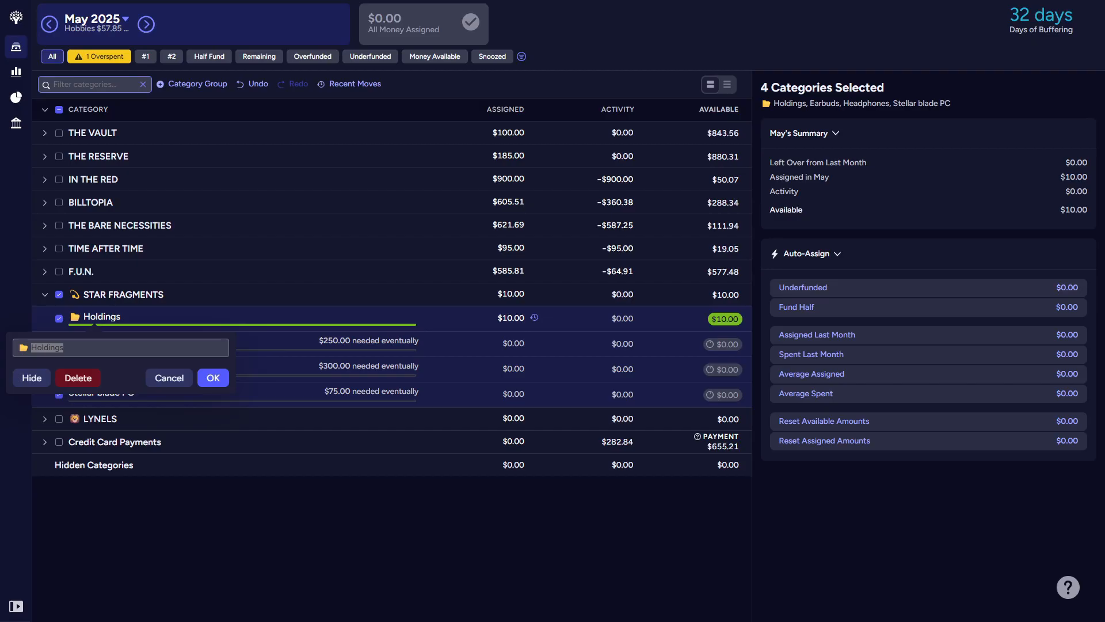
double_click(55, 349)
text(Tarrey Town)
key(Delete)
key(Delete)
key(Return)
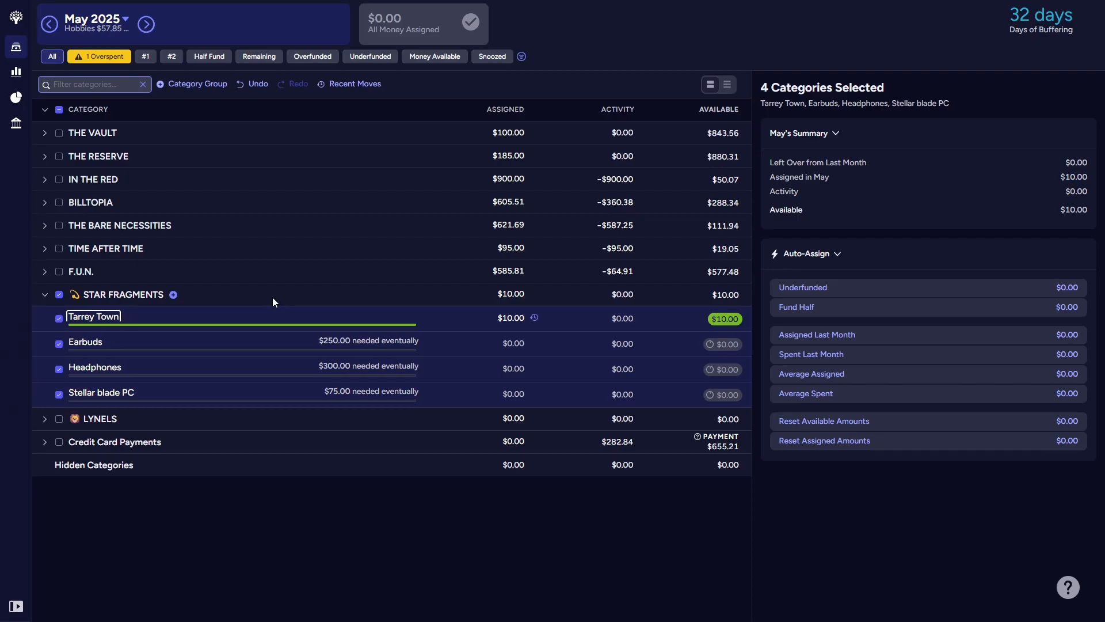
Step: Create a monthly target of $10 for Tarrey Town due the last day of the month, and collapse the STAR FRAGMENTS group
click(60, 294)
click(102, 321)
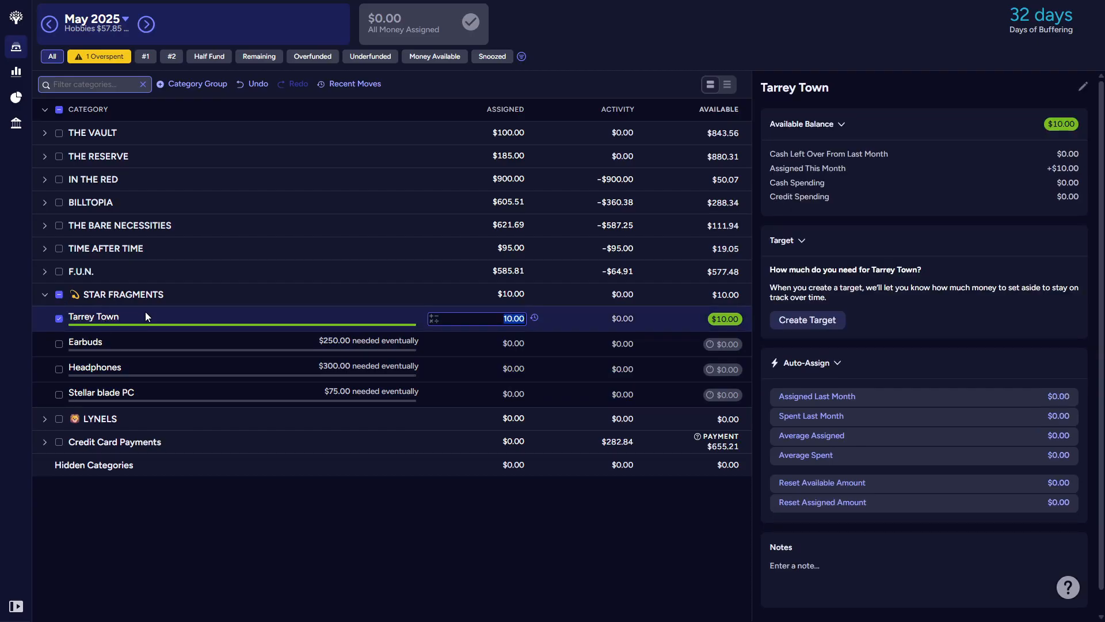
click(811, 321)
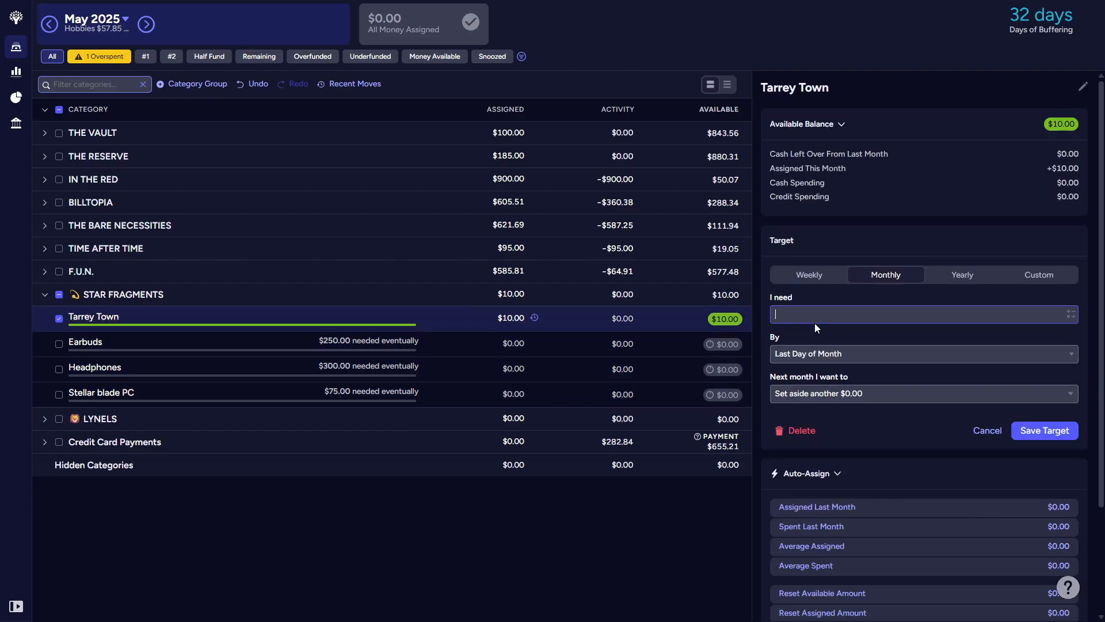
text(10)
click(1043, 431)
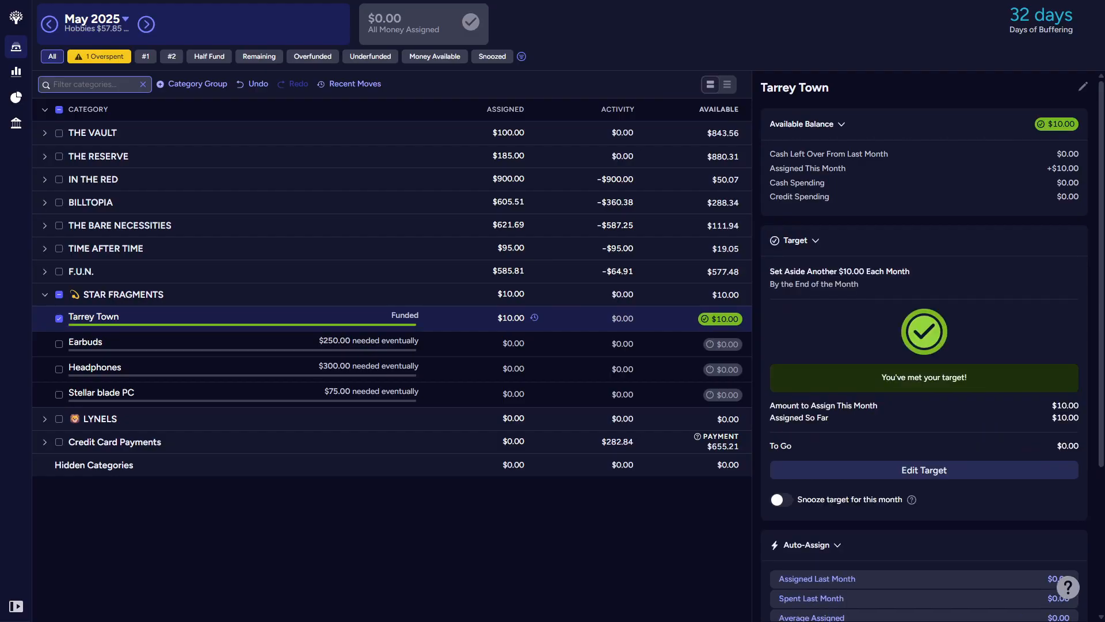
click(59, 295)
click(45, 297)
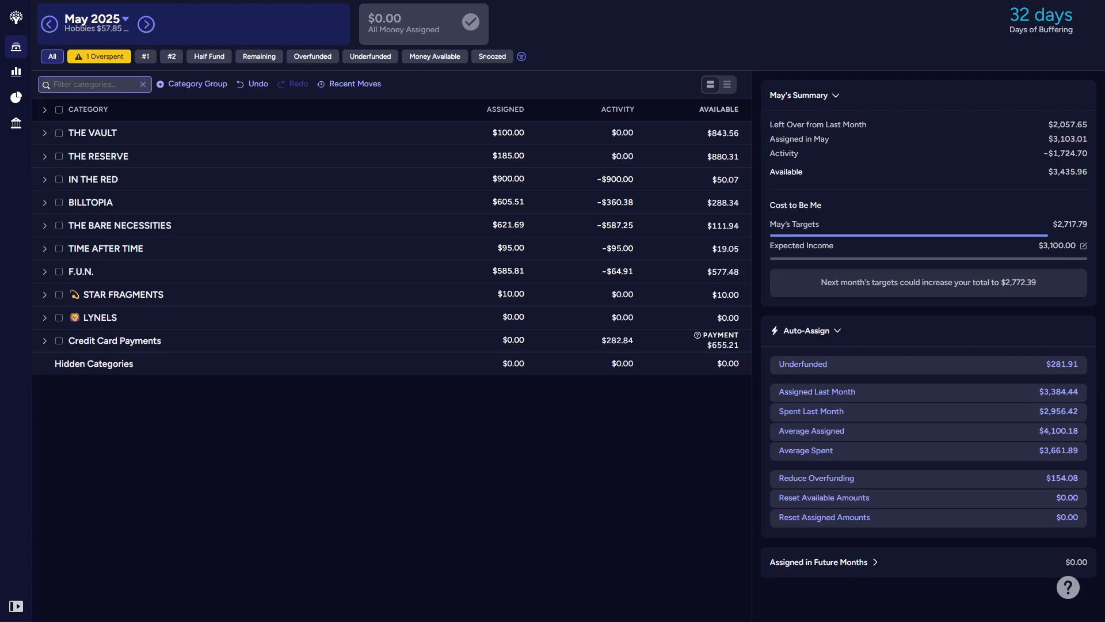
Step: Review the category inside THE VAULT, collapse the group, and clear its selection
click(45, 134)
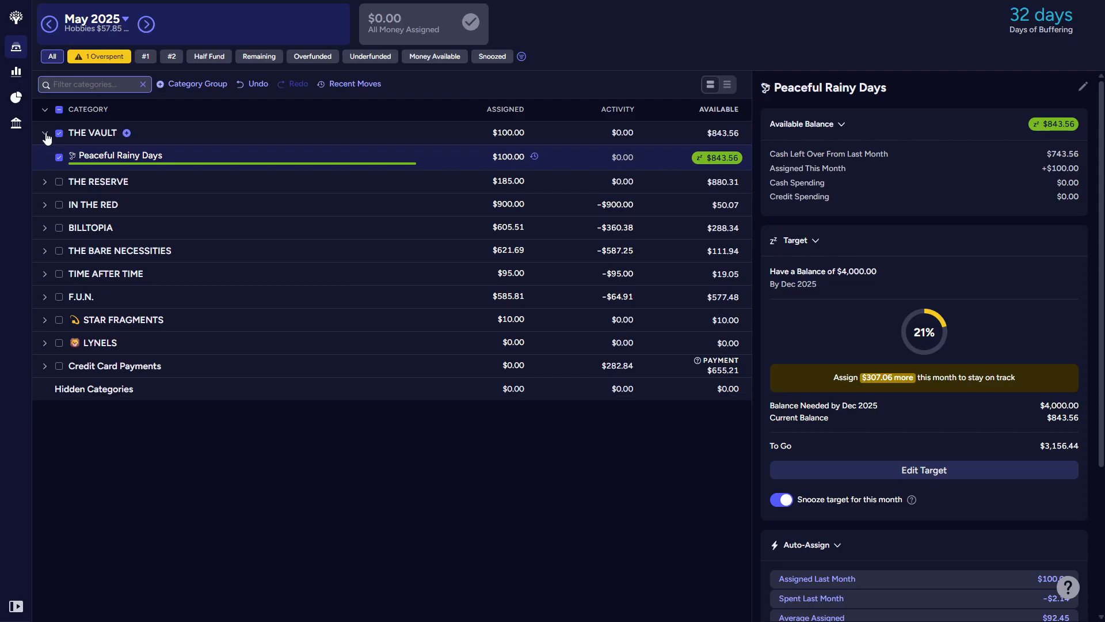
click(46, 133)
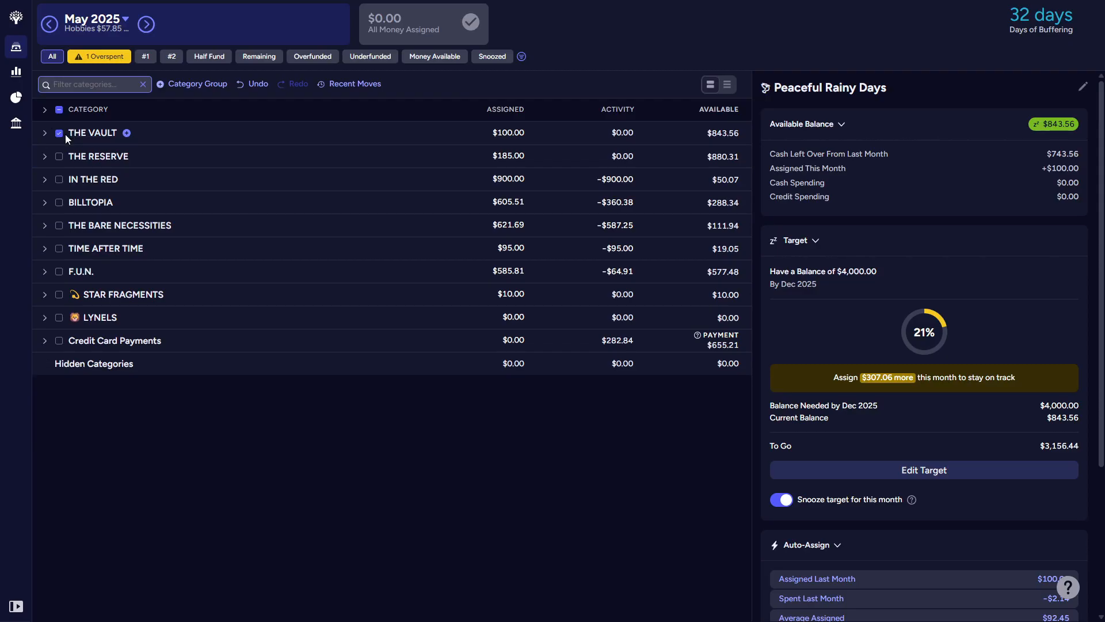
click(65, 134)
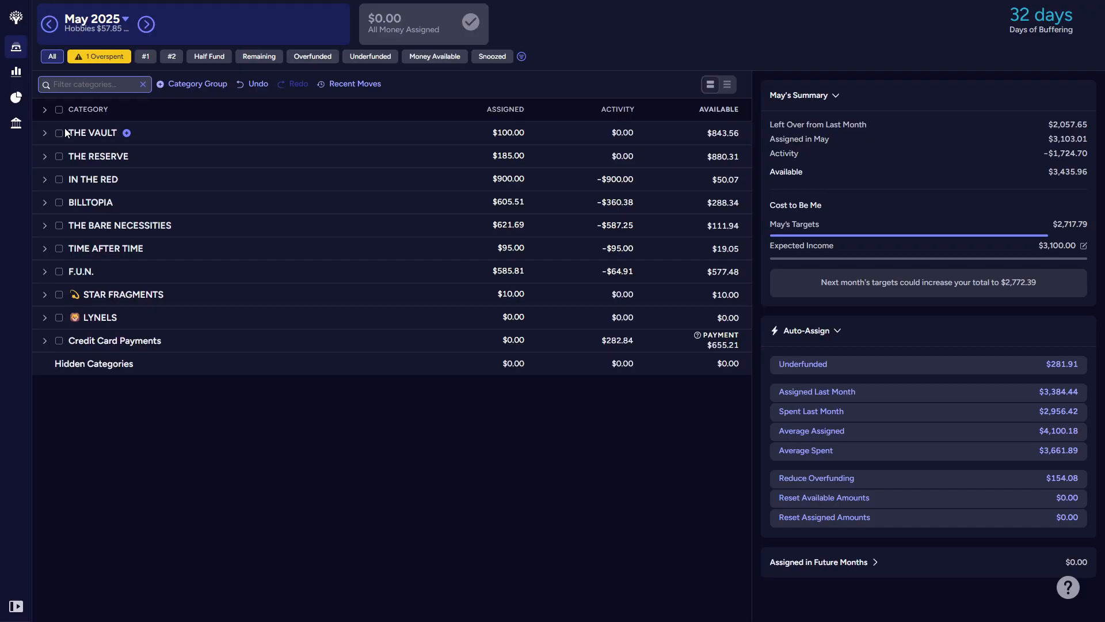
click(59, 133)
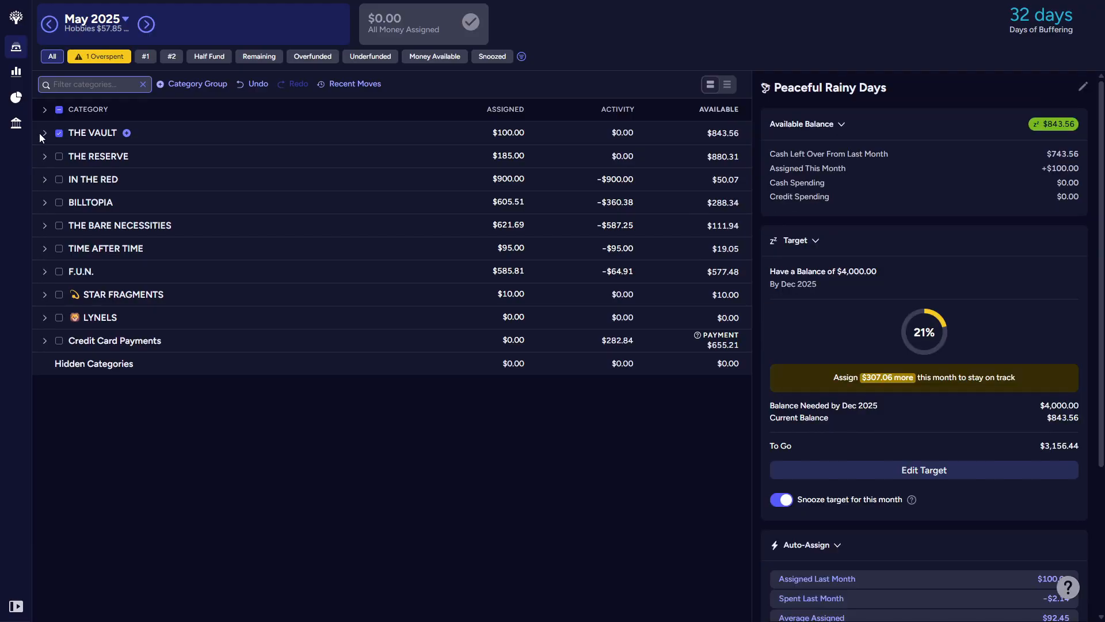
click(59, 111)
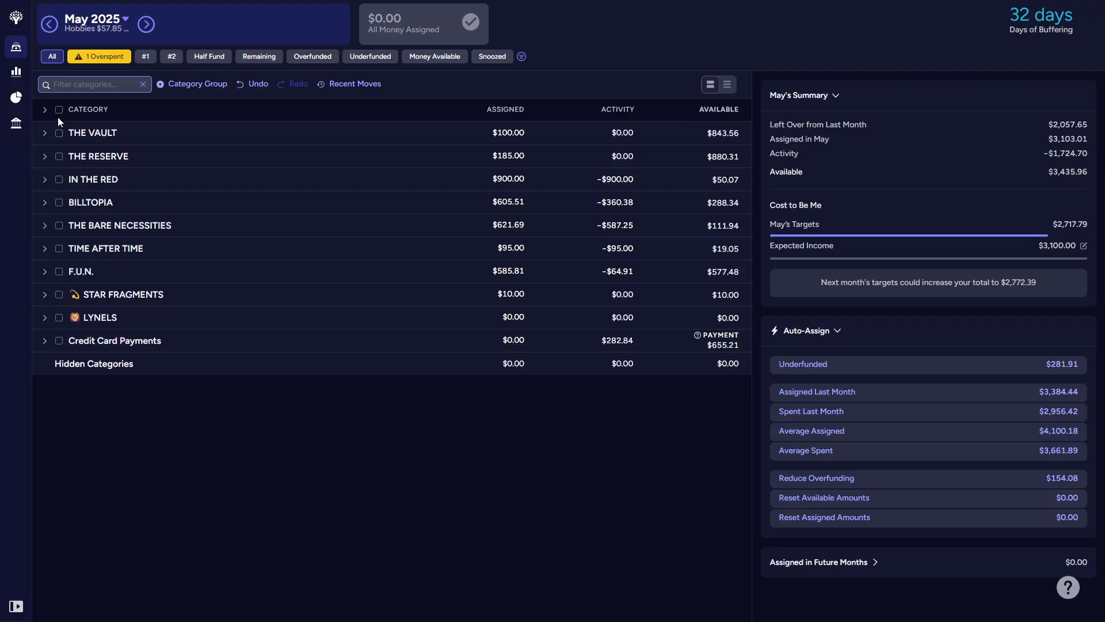
Step: Expand all category groups and examine the reorganized categories, their targets and funding from THE VAULT through F.U.N
click(82, 110)
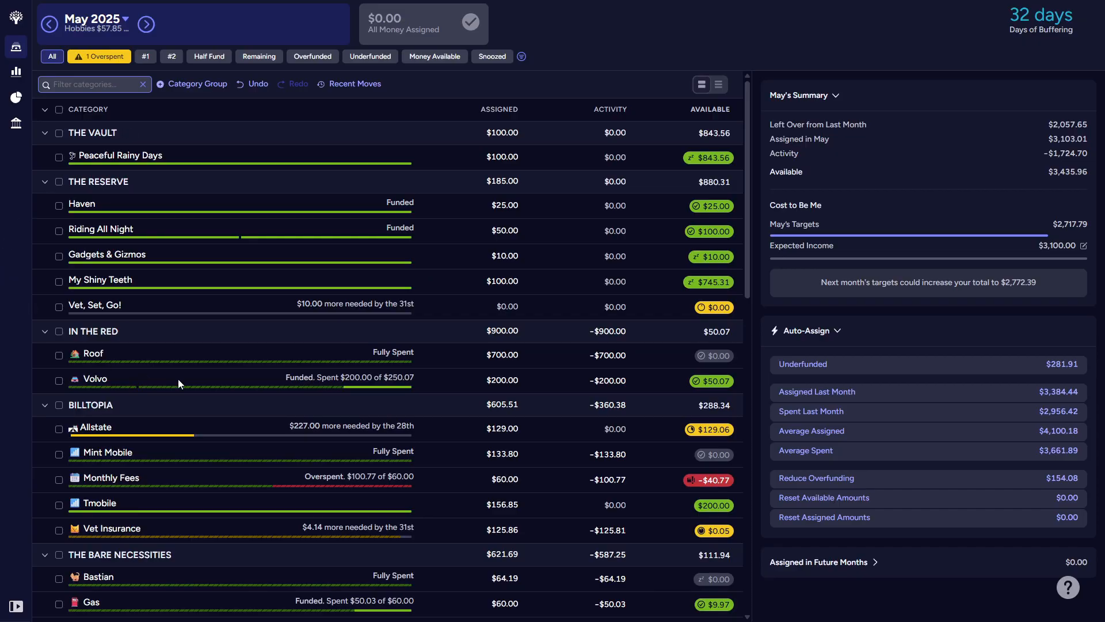
scroll(178, 379, down, 5)
scroll(178, 378, up, 1)
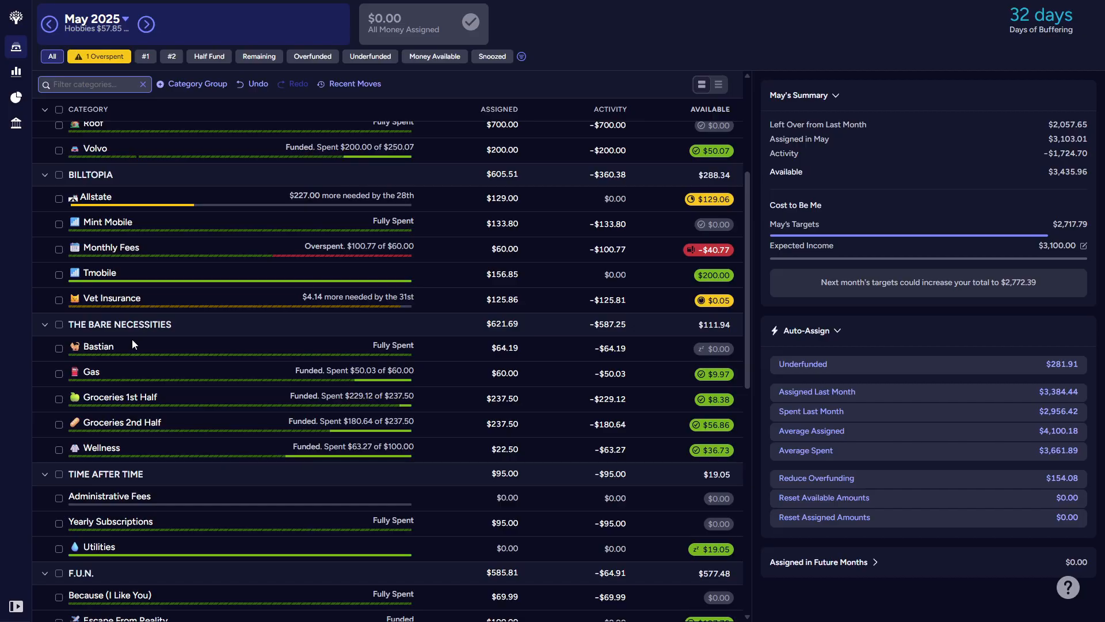
scroll(133, 337, up, 4)
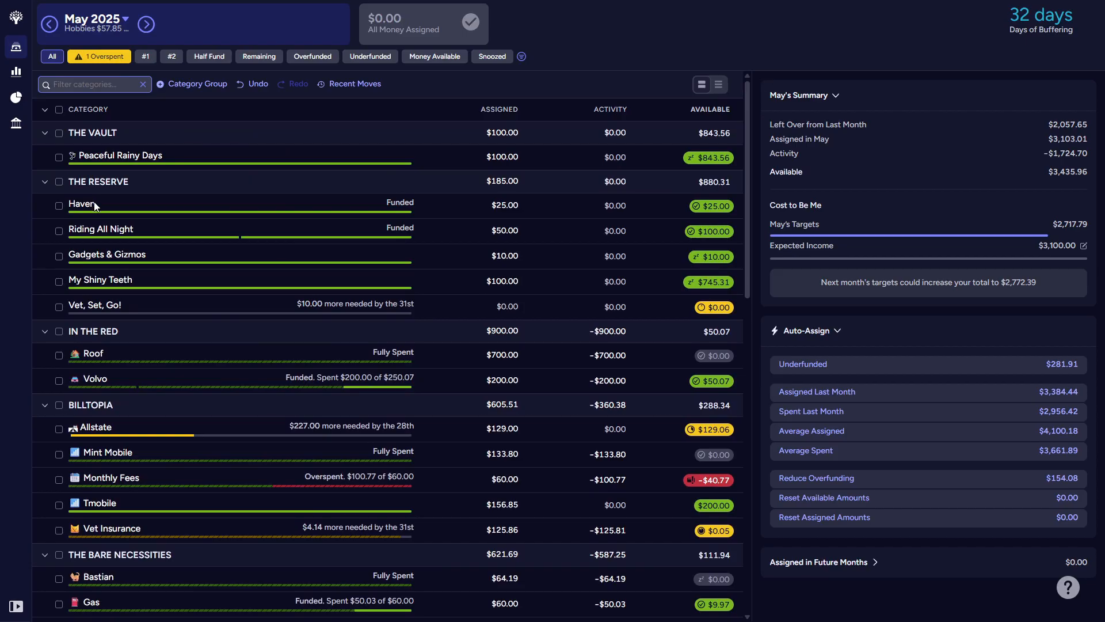
scroll(95, 203, down, 6)
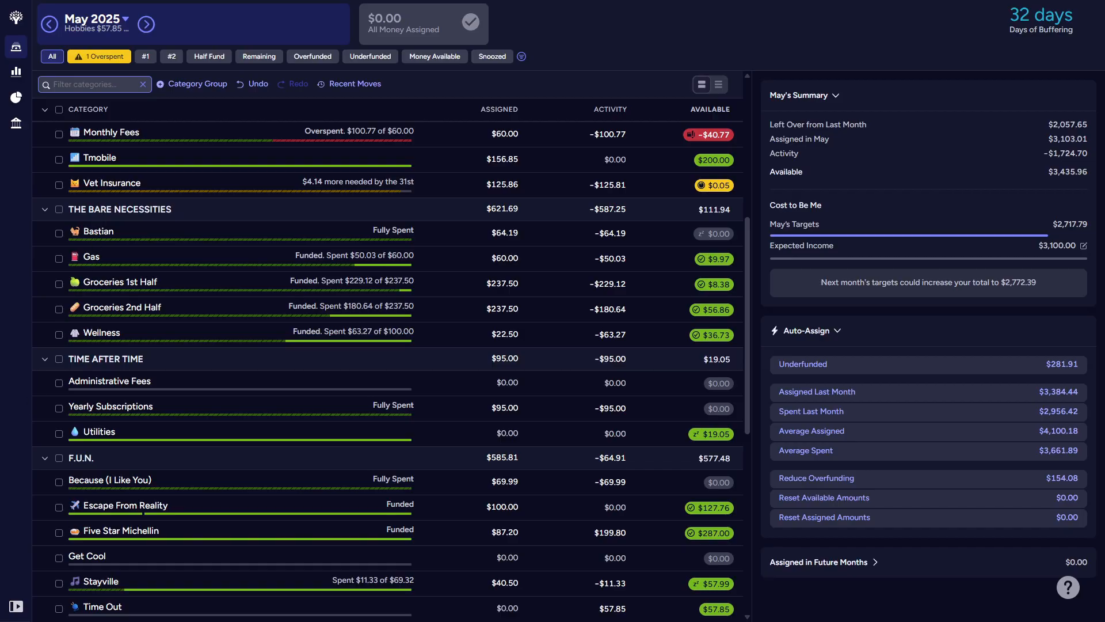
Step: Show the account list and open the Cap One account's transactions
click(15, 607)
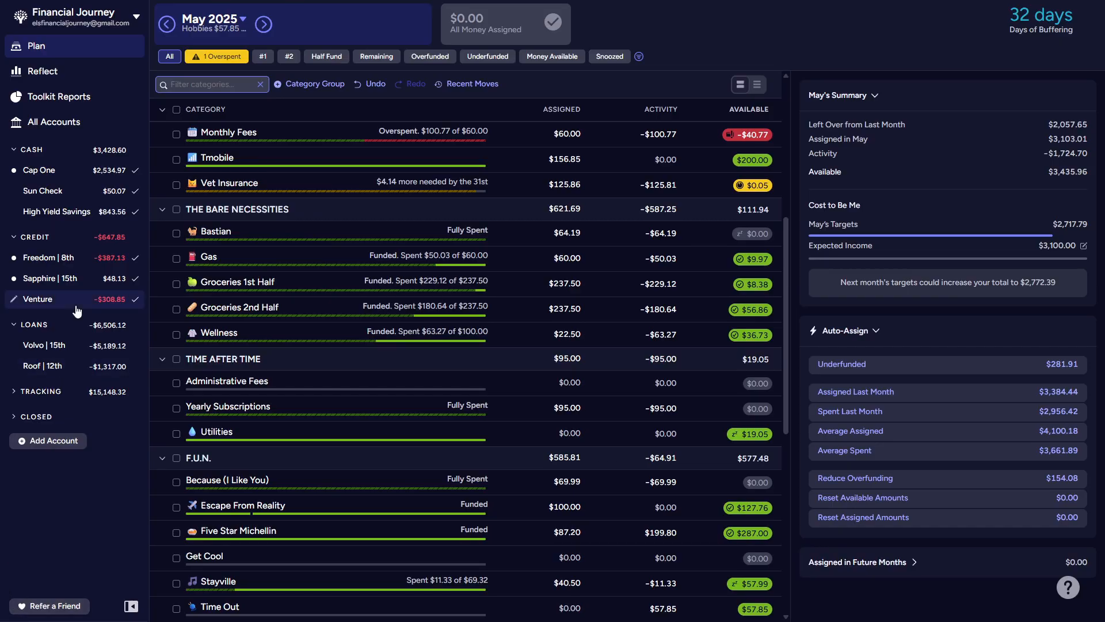
click(50, 122)
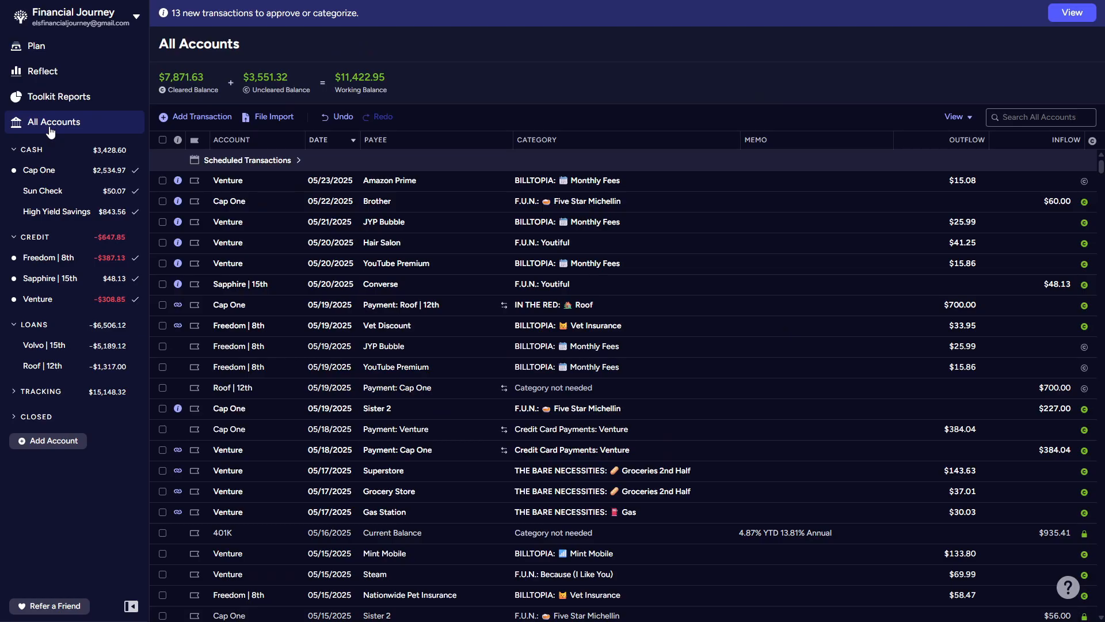
click(61, 175)
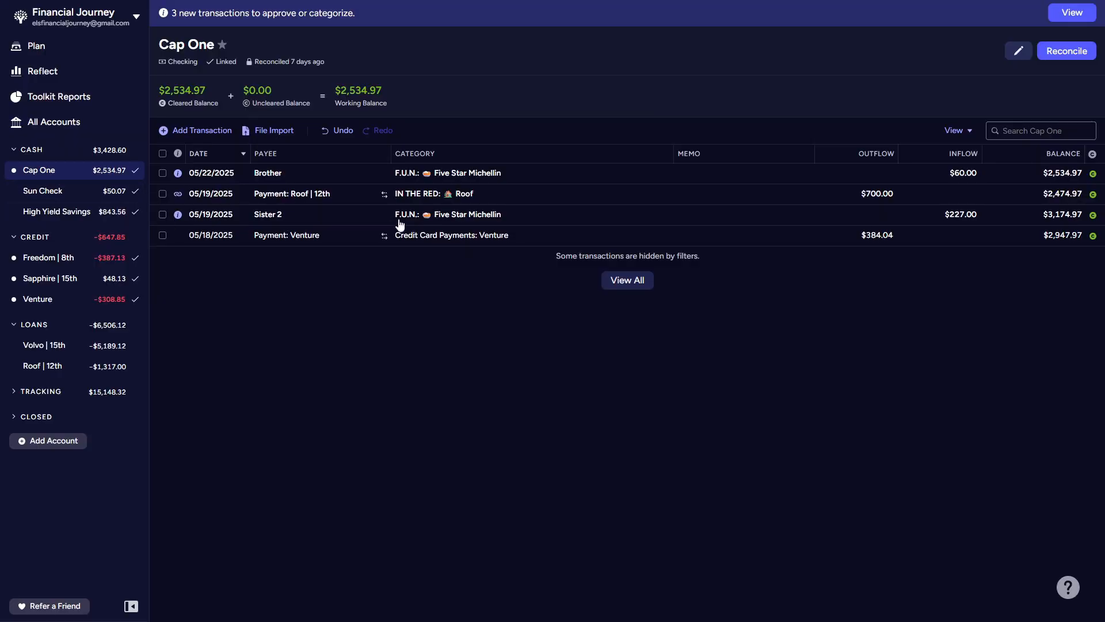
Step: Recategorize the $227.00 Sister 2 inflow as Allstate in BILLTOPIA, and approve it and the matched $700.00 Roof payment
click(468, 217)
click(471, 216)
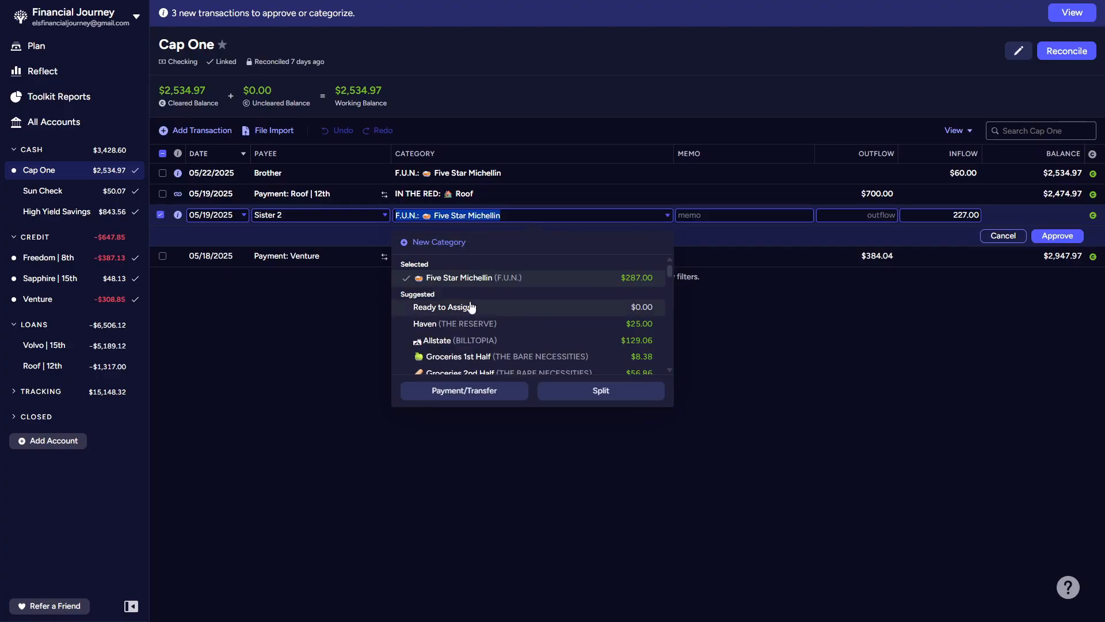
scroll(484, 328, down, 3)
scroll(482, 322, up, 4)
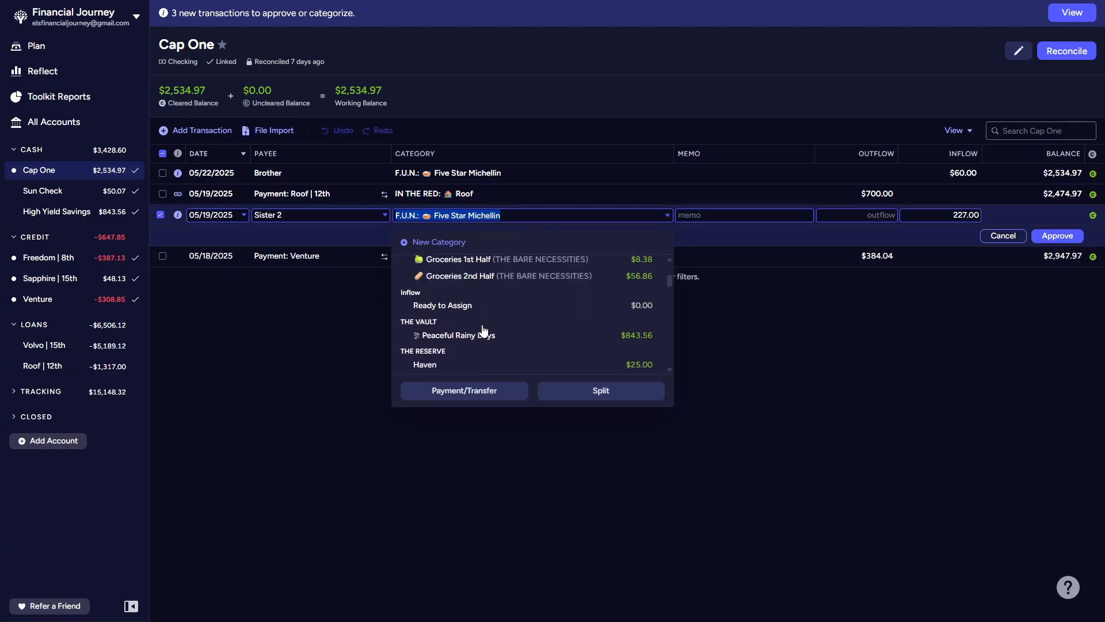
click(476, 289)
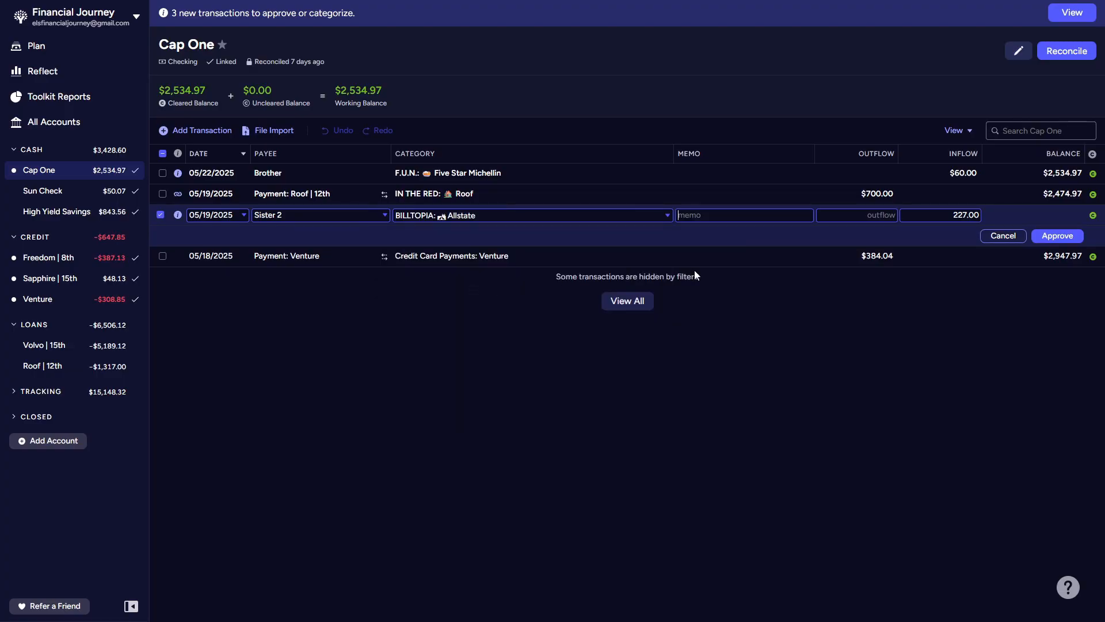
click(1058, 236)
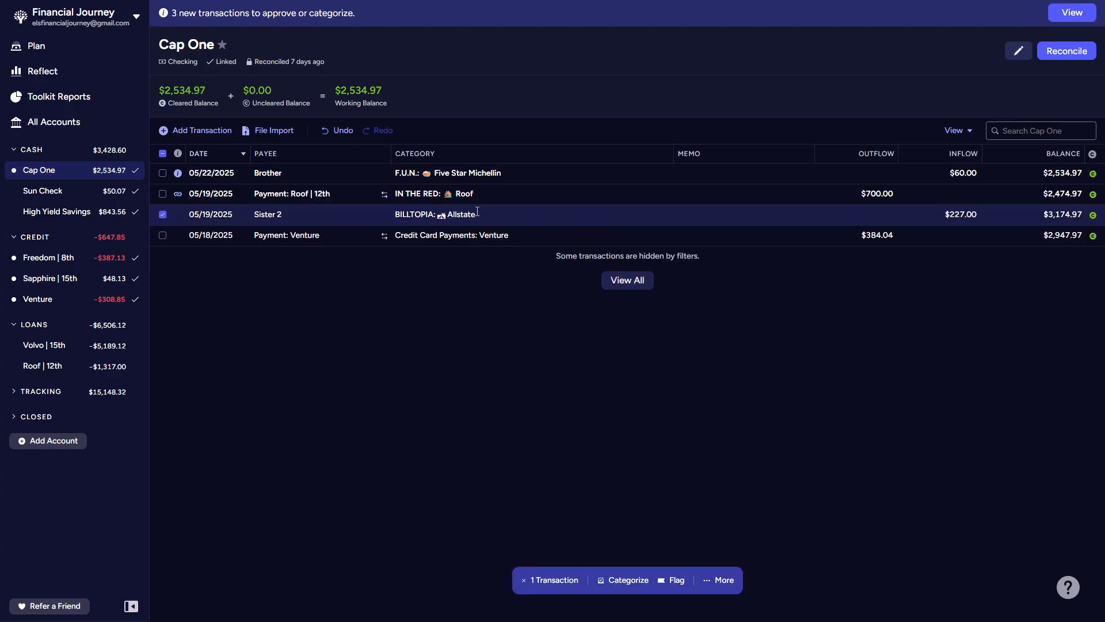
click(164, 214)
mouse_move(178, 197)
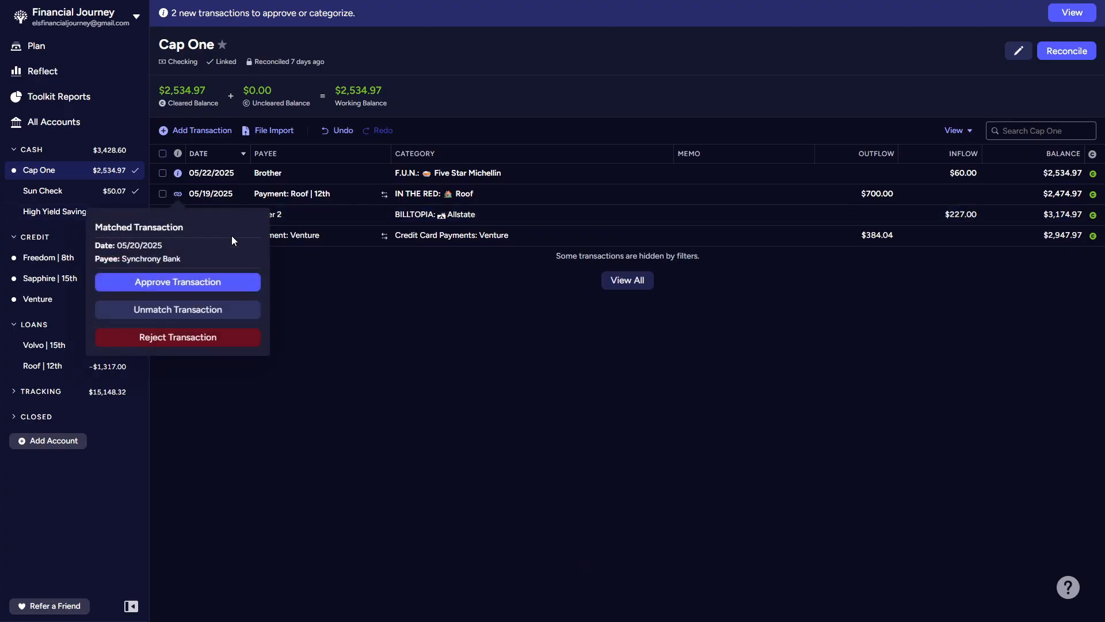
click(227, 282)
Step: Recategorize the $60.00 Brother inflow dated 05/22/2025 as Groceries 2nd Half in THE BARE NECESSITIES and approve it
mouse_move(175, 172)
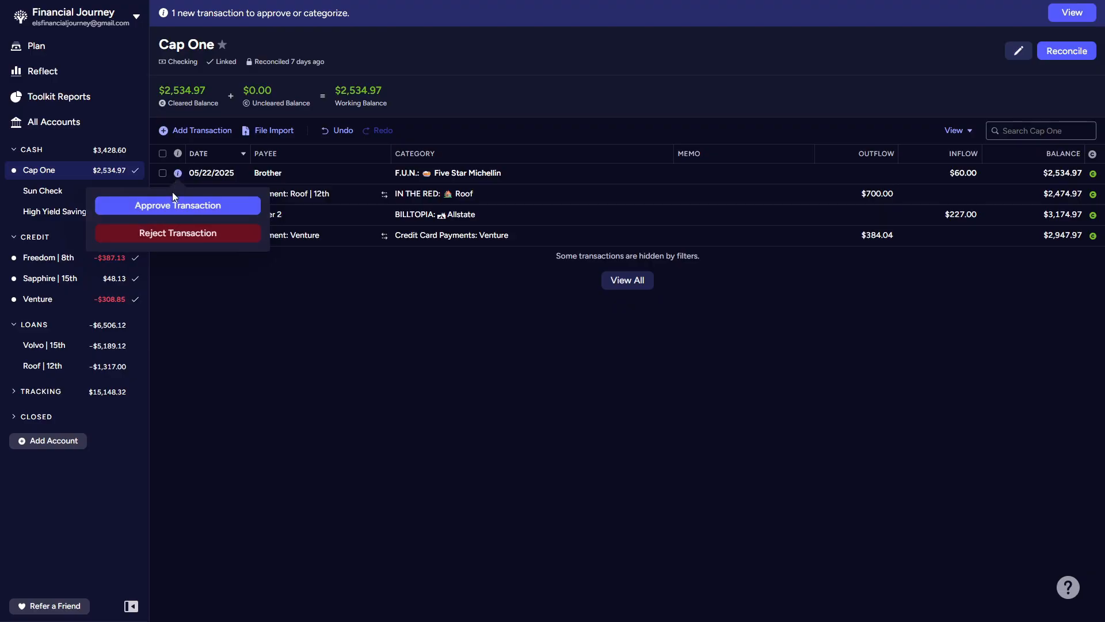
click(500, 174)
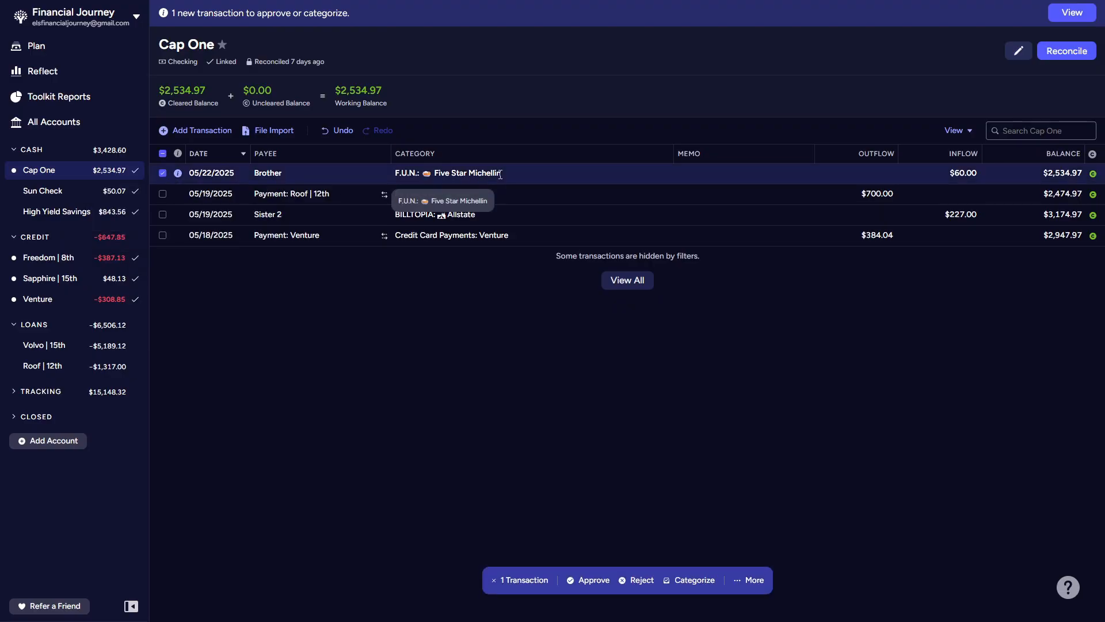
click(498, 174)
scroll(488, 255, down, 5)
scroll(490, 260, down, 2)
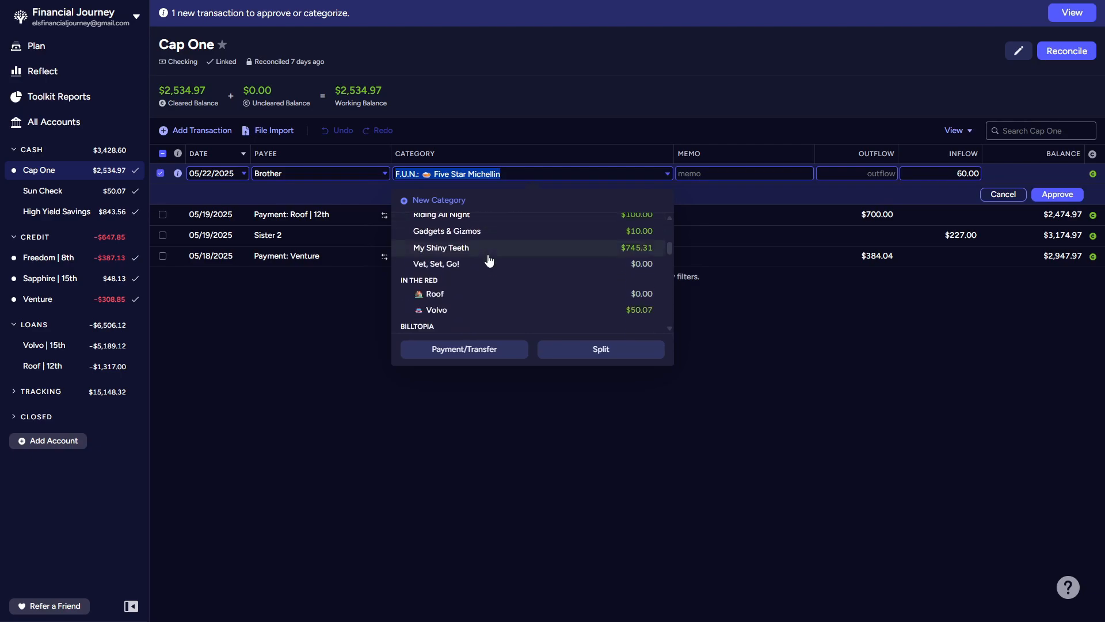
scroll(489, 260, down, 5)
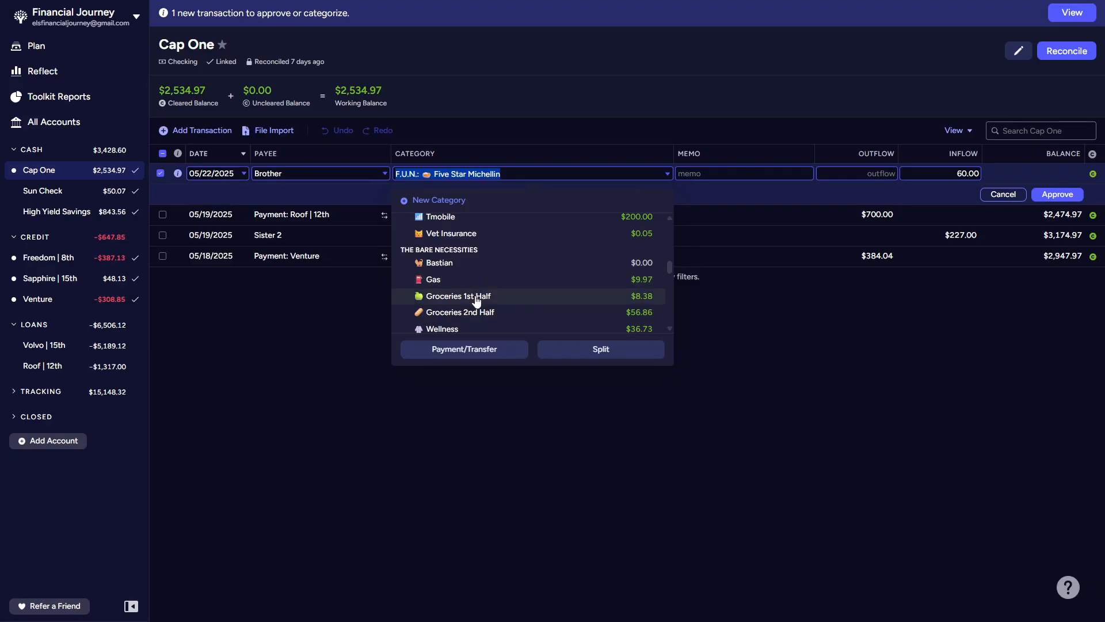
click(477, 312)
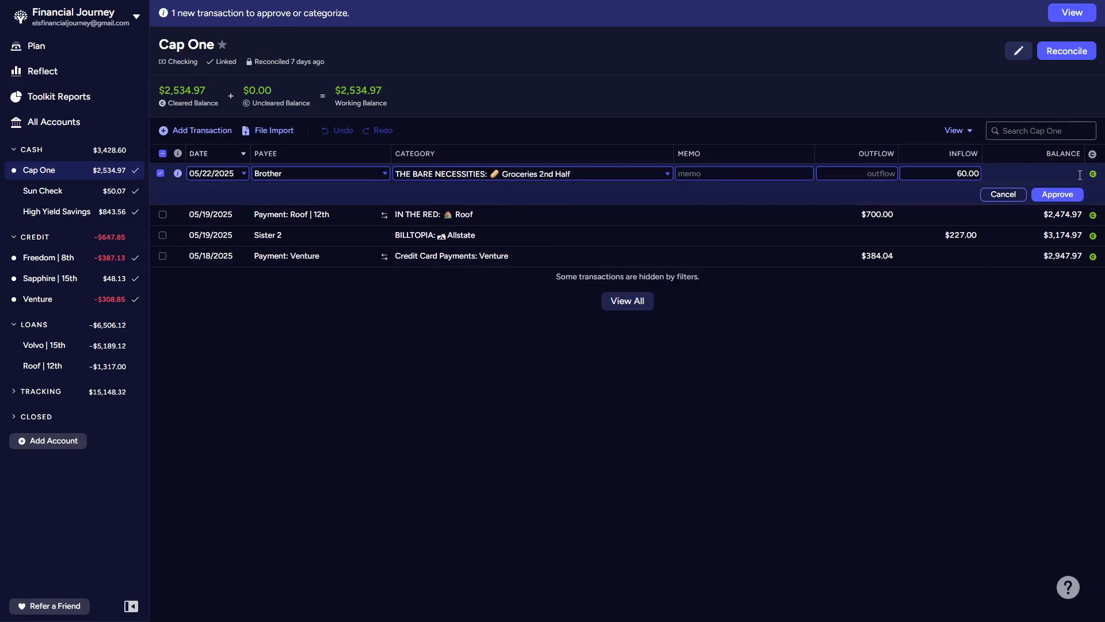
click(1056, 194)
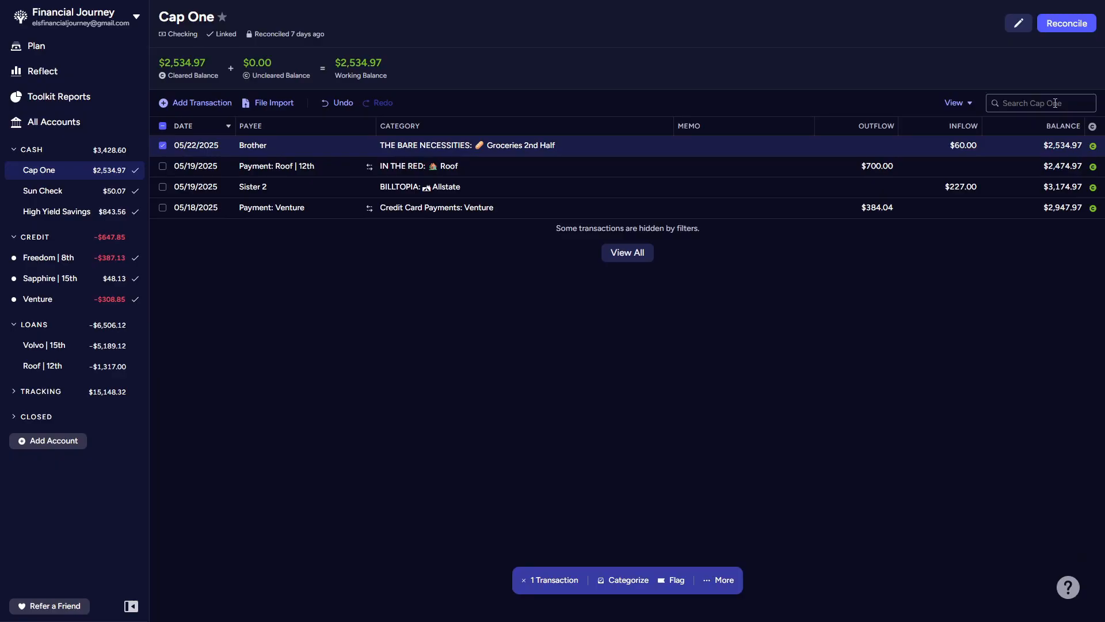
Step: Reconcile the Cap One account against its recent bank balance
click(1086, 26)
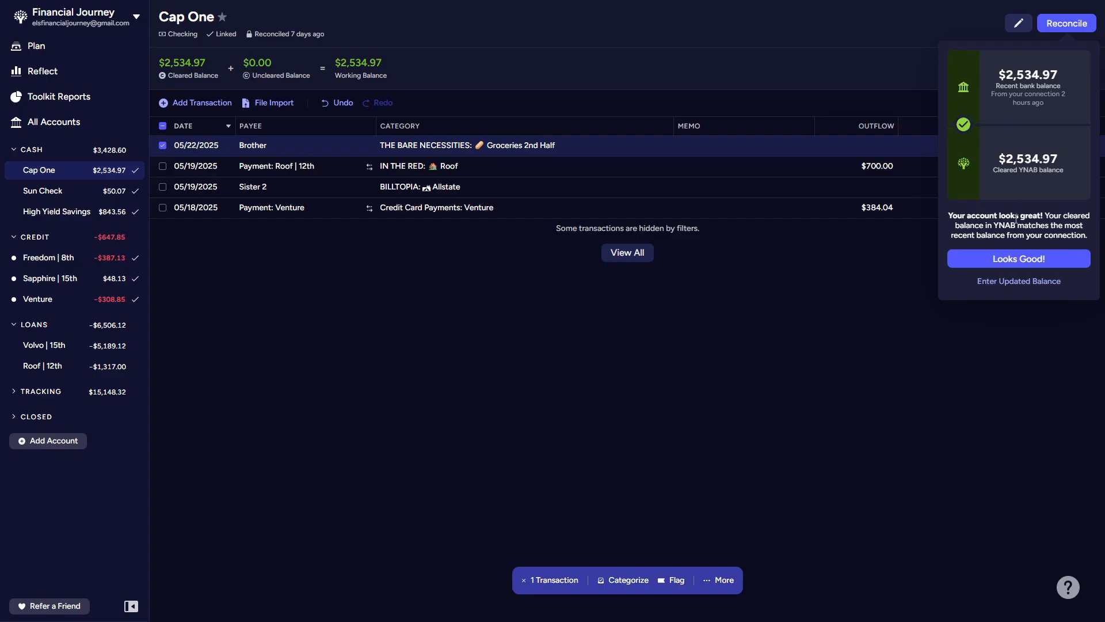
click(1019, 258)
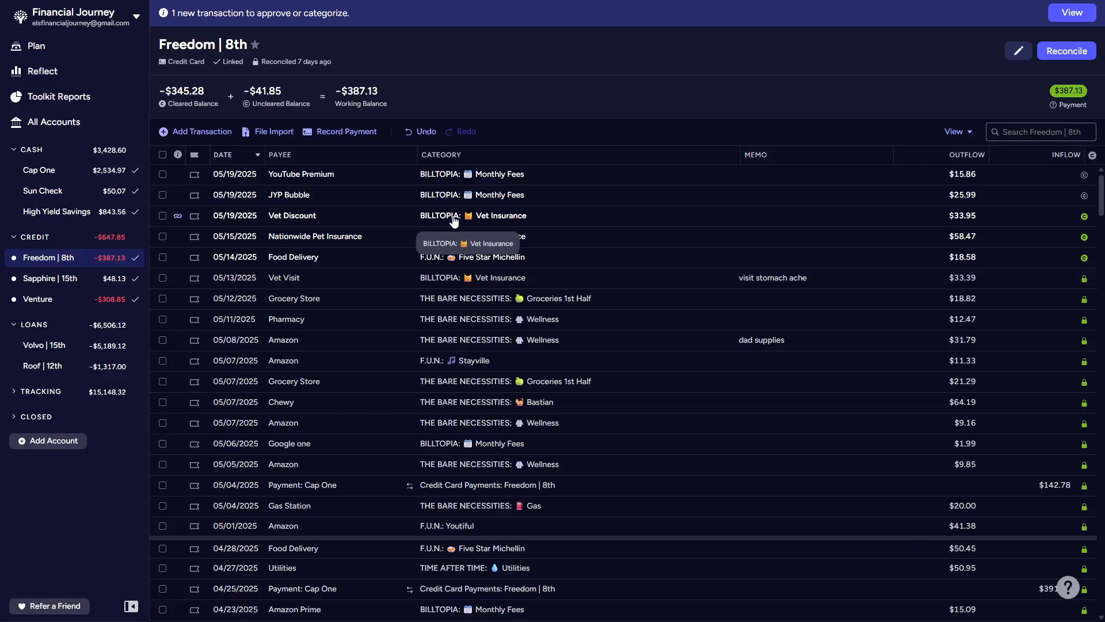
Step: Approve the matched Vet Discount transaction dated 05/19/2025 in the Freedom | 8th account
click(177, 216)
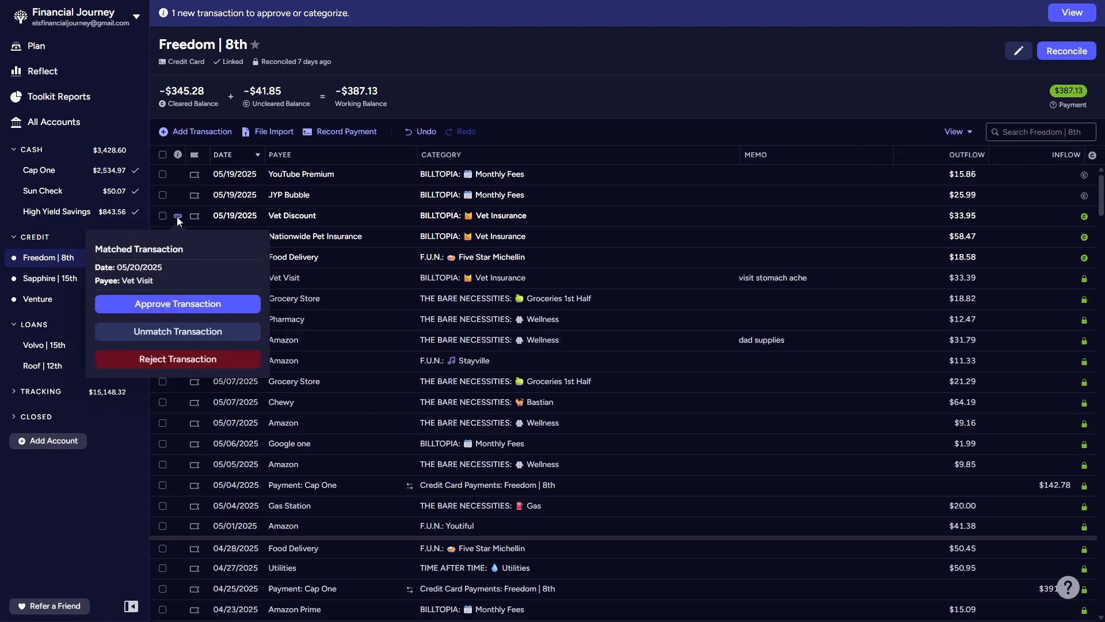
click(165, 301)
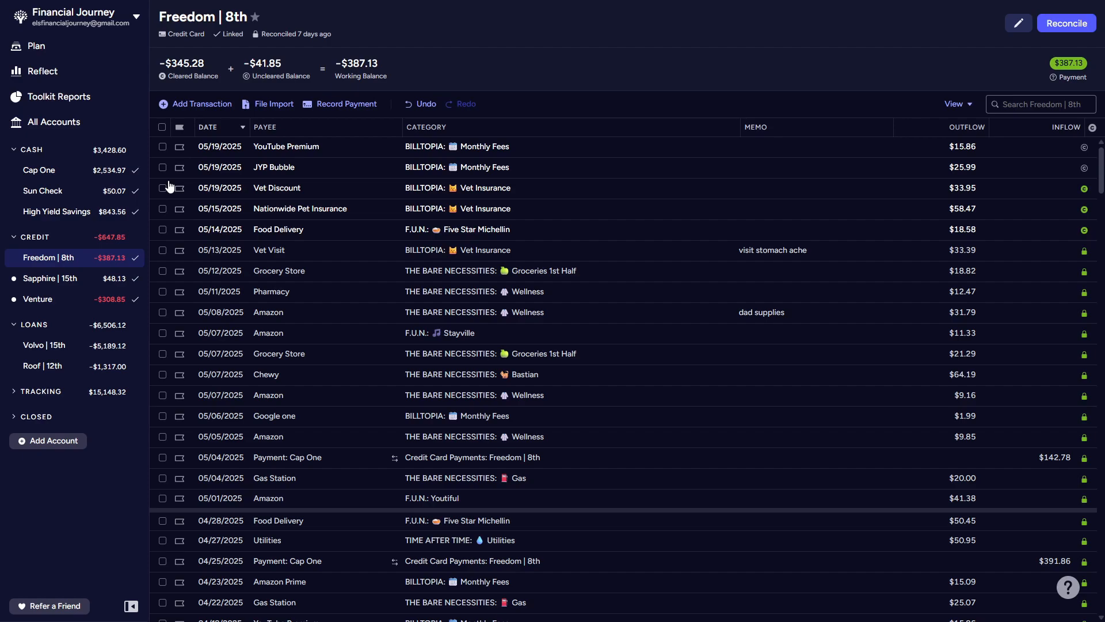
click(1085, 168)
click(1085, 148)
click(1085, 149)
click(1085, 169)
Step: Reconcile the Freedom | 8th credit card account against its recent bank balance
click(1066, 24)
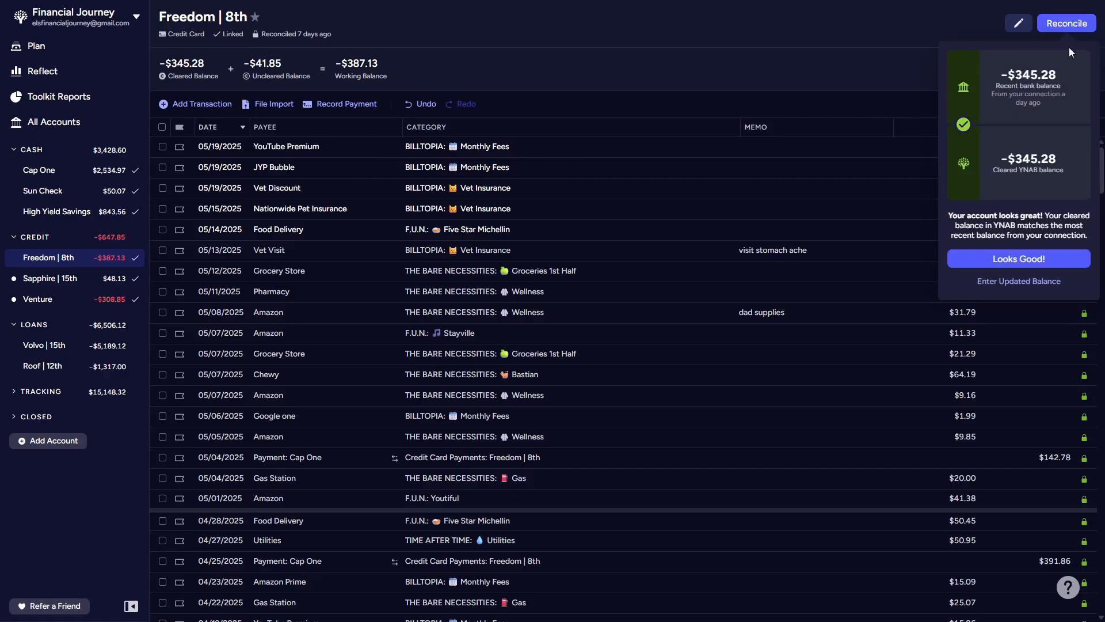
click(1015, 266)
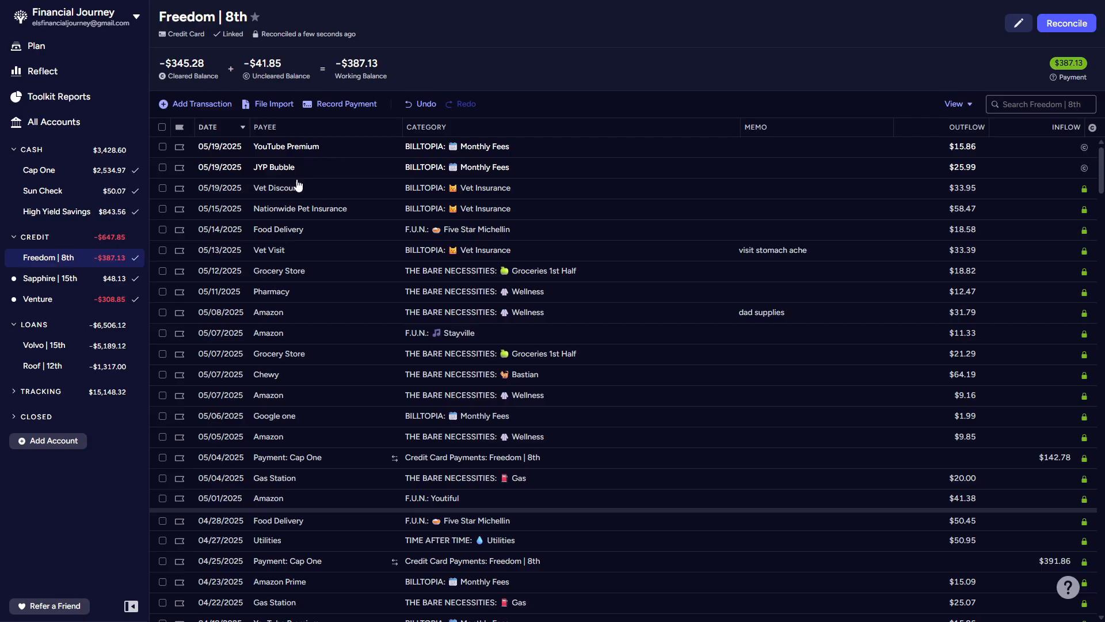
Step: Approve the Converse transaction dated 05/20/2025 in the Sapphire | 15th account and retry the lost connection
click(65, 280)
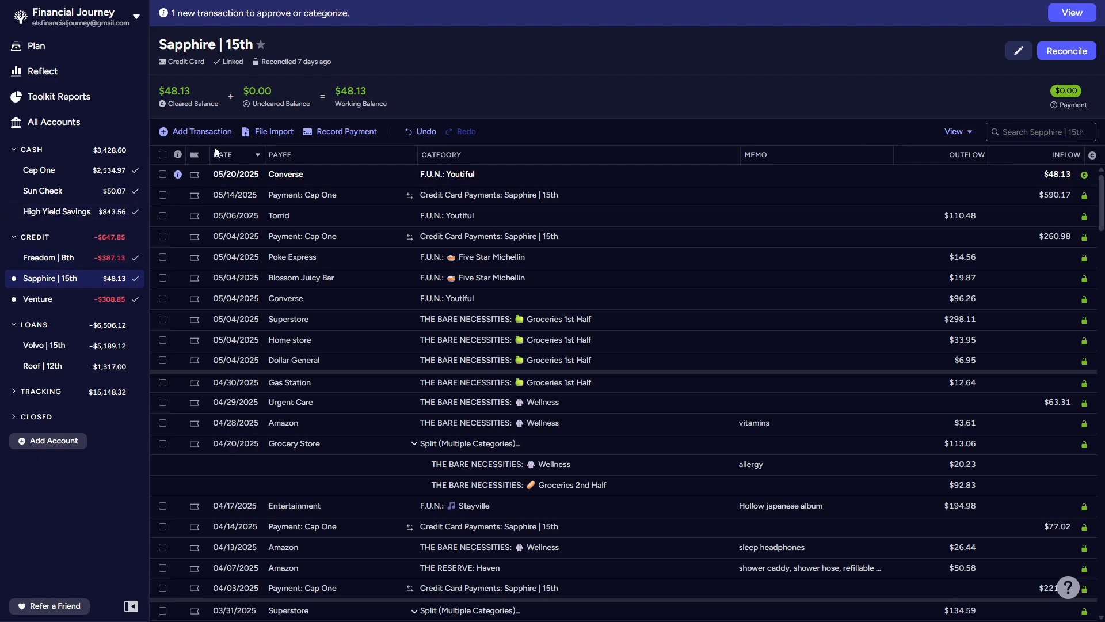
click(178, 175)
click(234, 207)
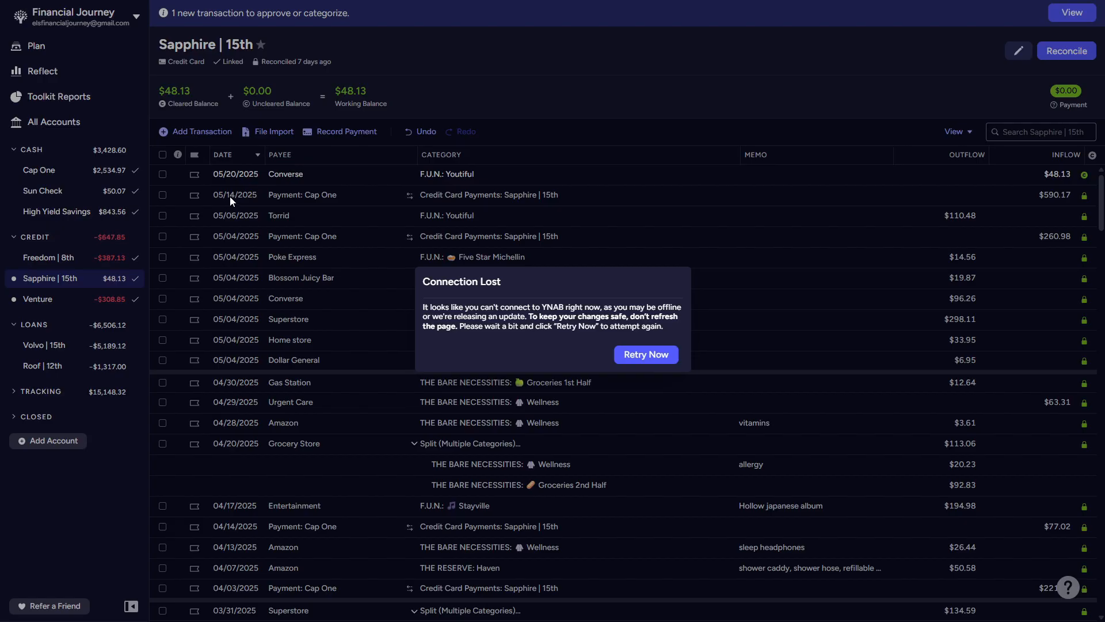
click(653, 354)
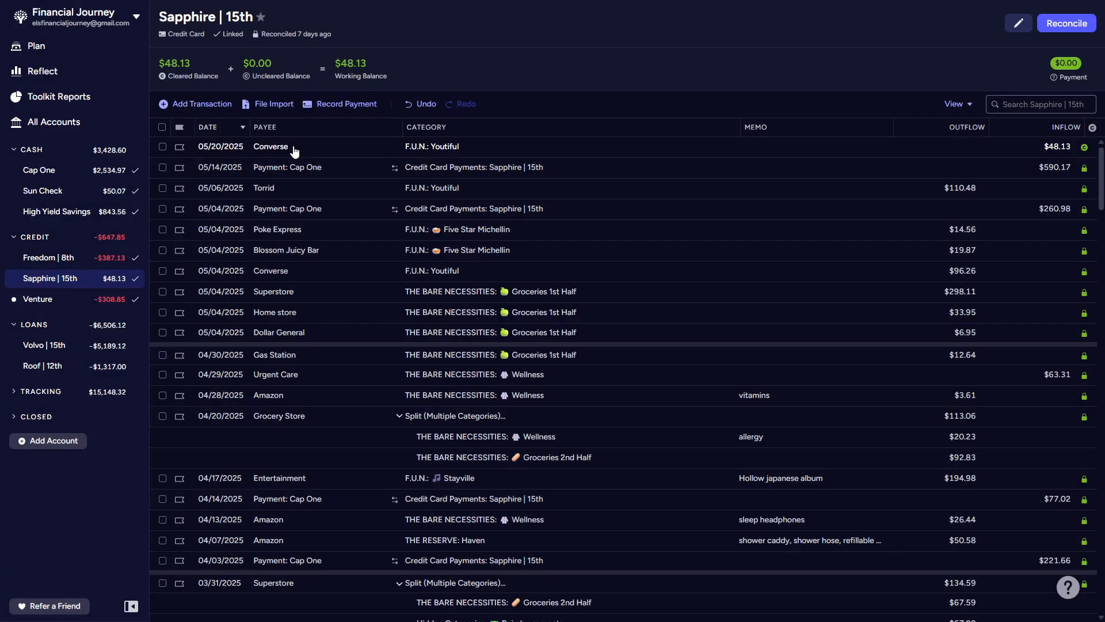
Step: Change the category of the 05/20/2025 Converse transaction in the Sapphire | 15th account to F.U.N.: Get Cool and save it
click(436, 146)
click(436, 146)
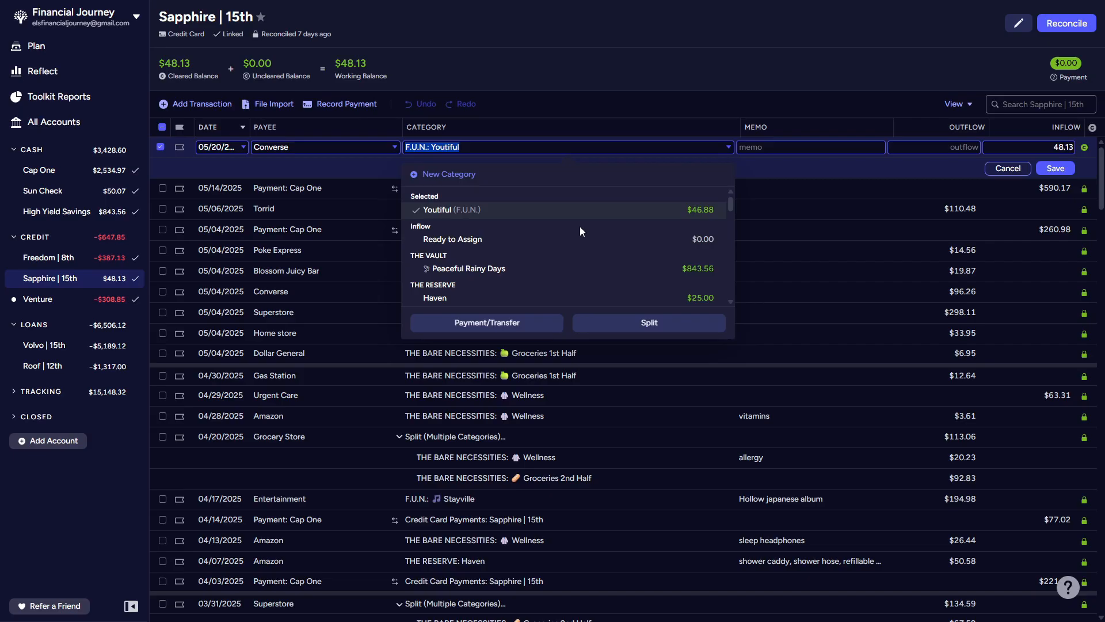
scroll(581, 231, down, 5)
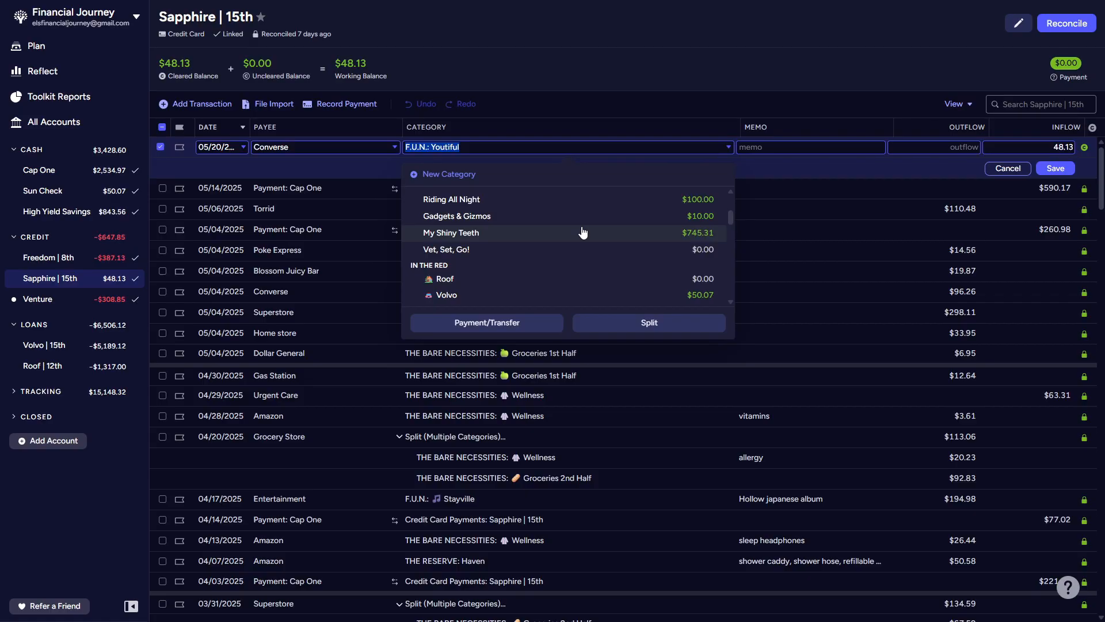
scroll(583, 232, down, 5)
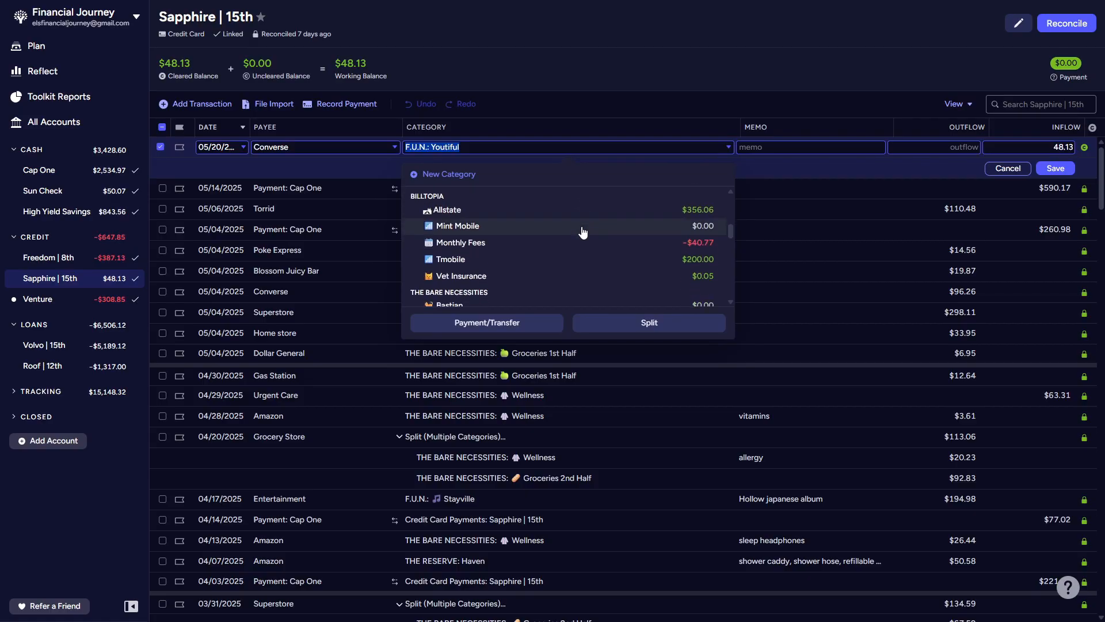
scroll(582, 232, down, 5)
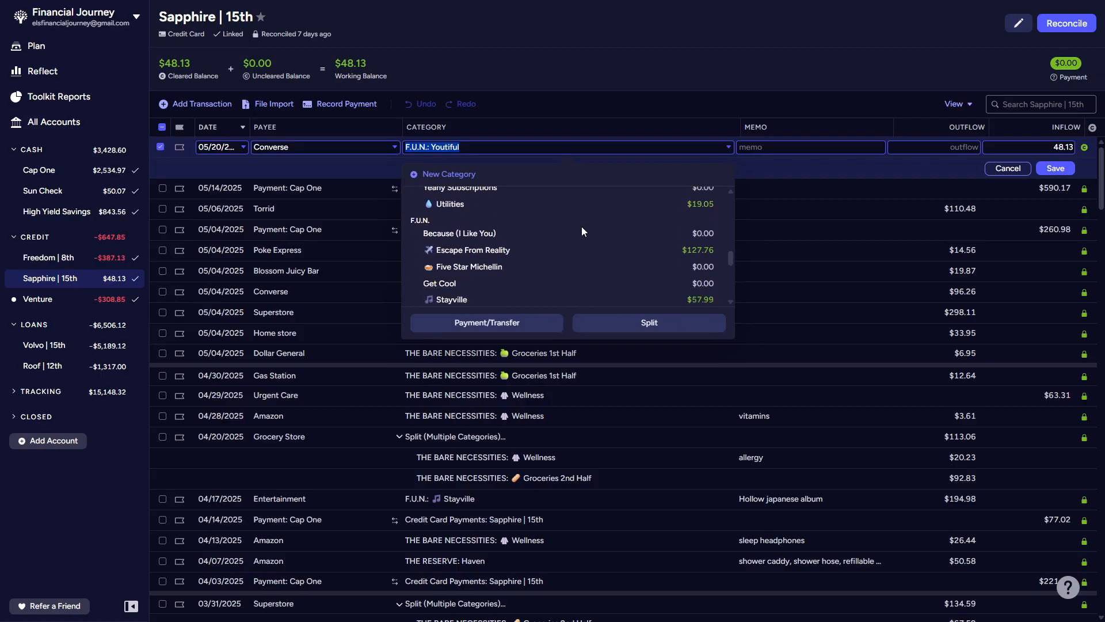
scroll(583, 230, down, 5)
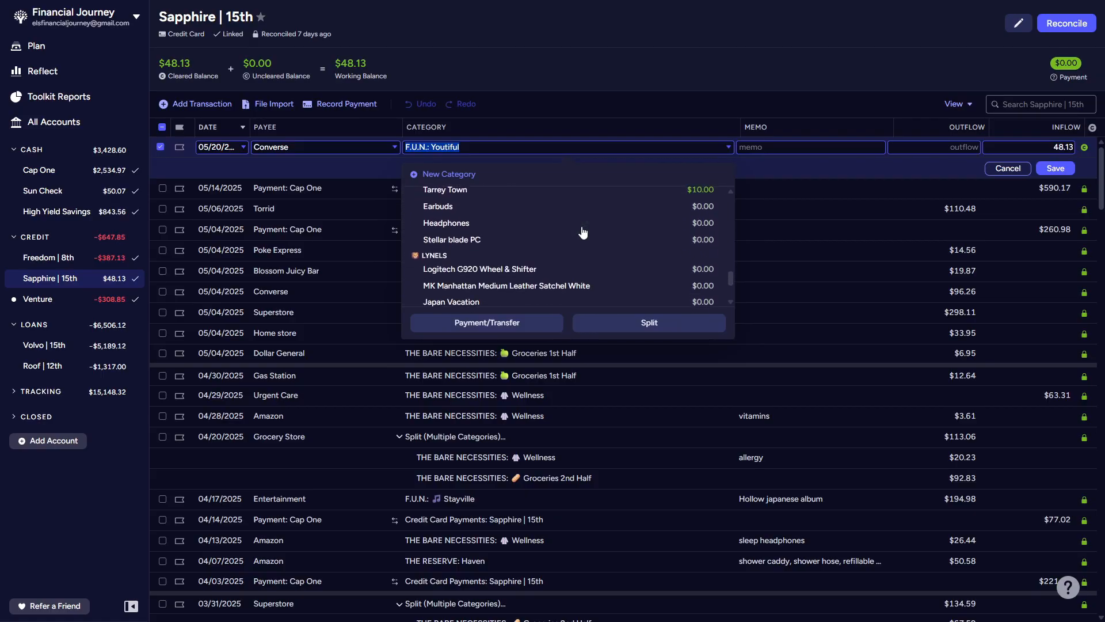
scroll(582, 215, up, 1)
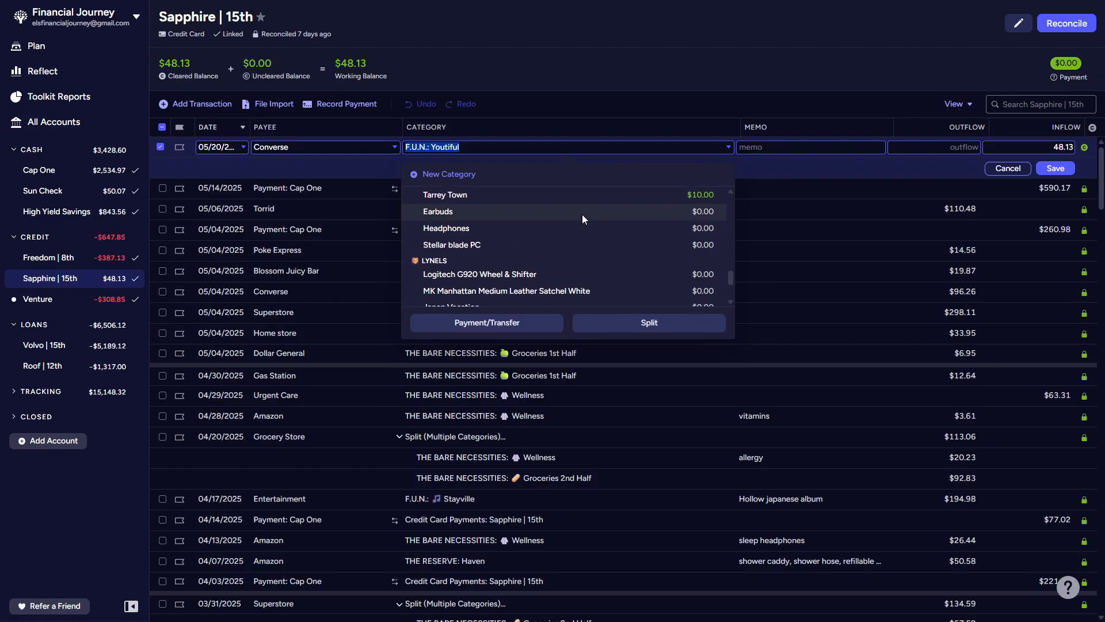
scroll(583, 220, up, 1)
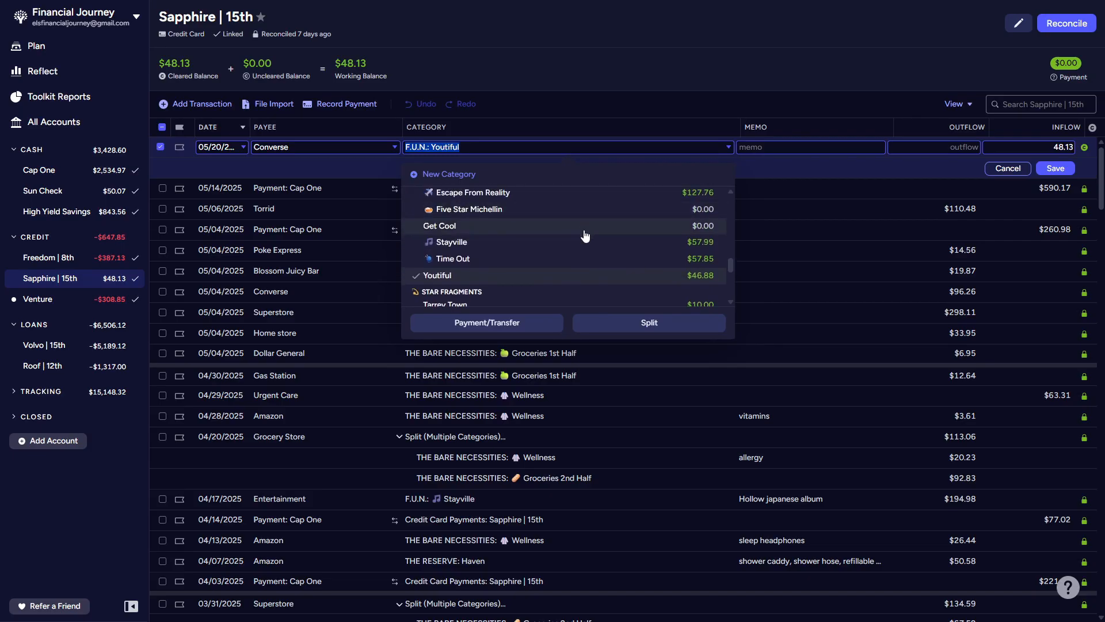
click(585, 225)
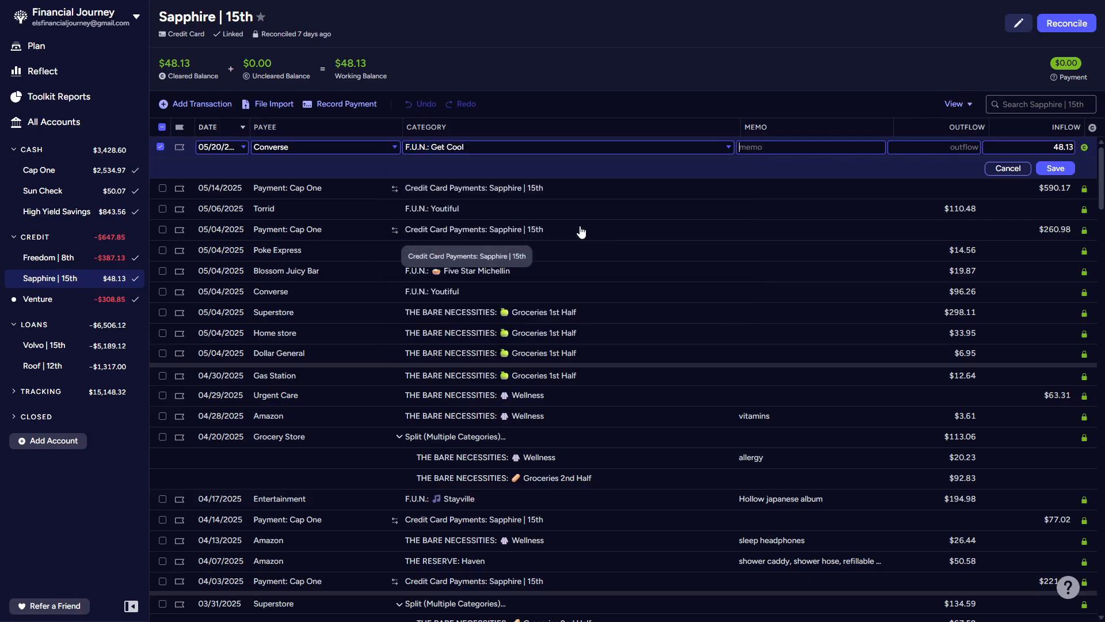
click(1056, 168)
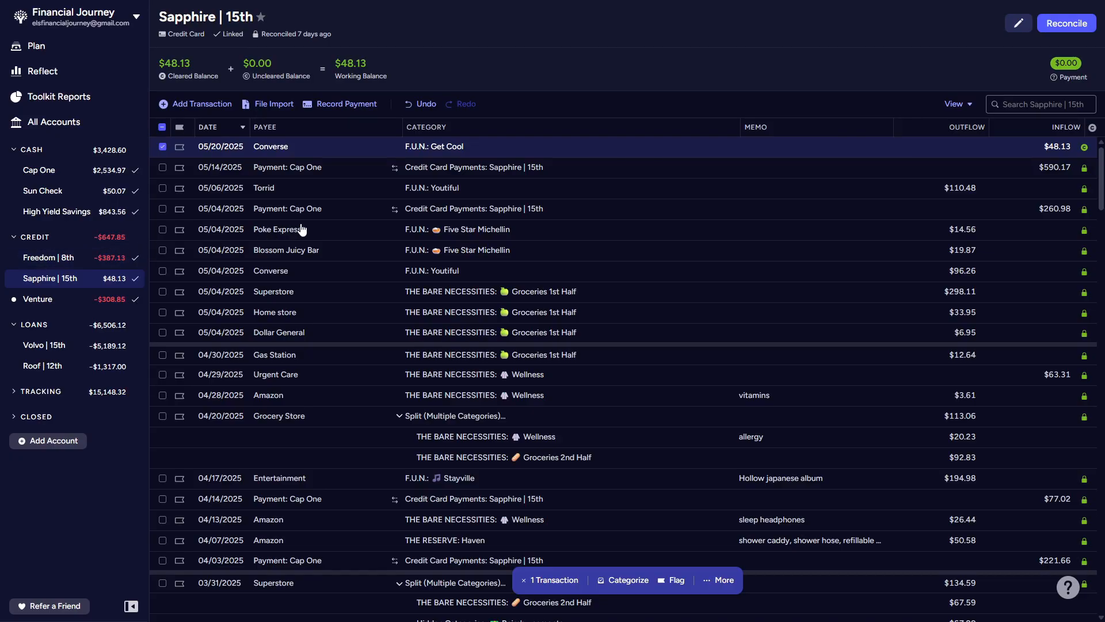
Step: Deselect the Converse transaction and reconcile the Sapphire | 15th account against its recent bank balance
click(162, 147)
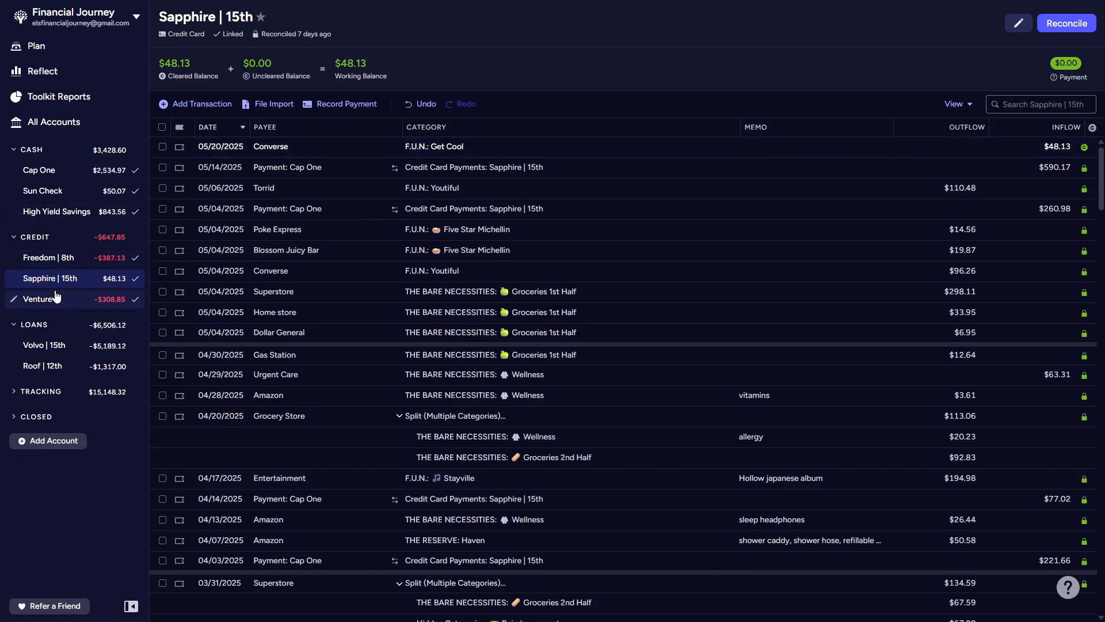
click(1062, 25)
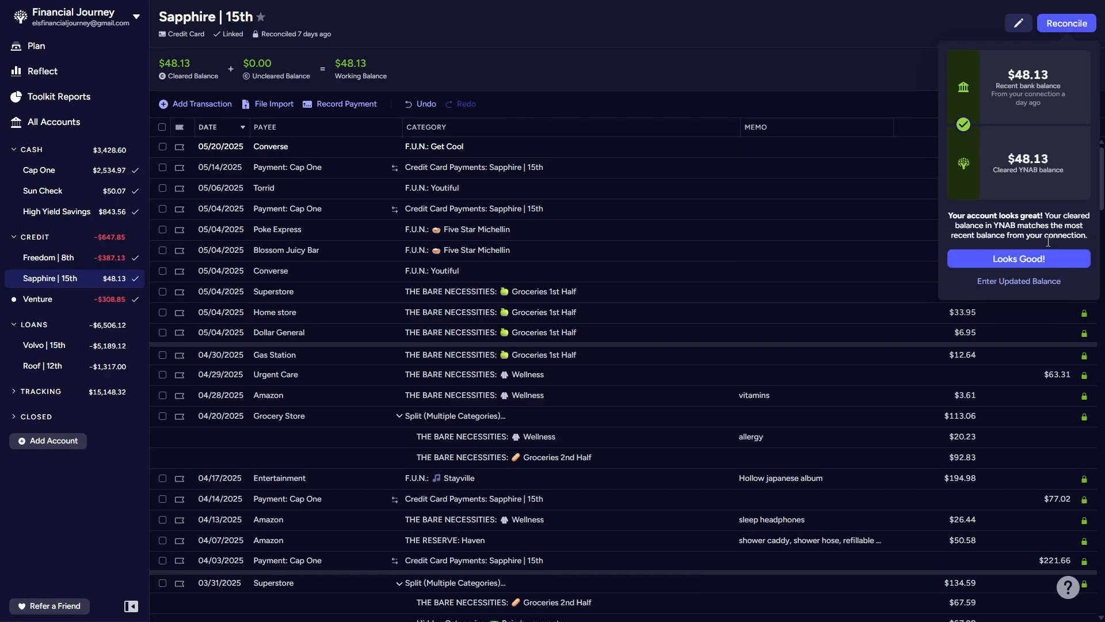
click(1041, 259)
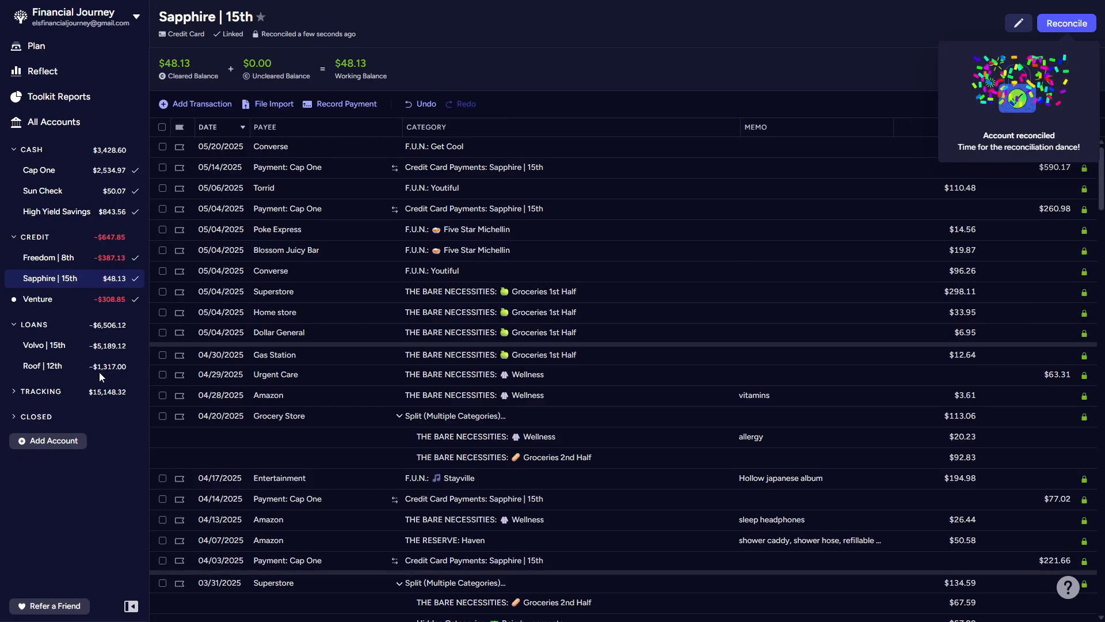
Step: Delete the uncleared YouTube Premium and JYP Bubble transactions dated 05/19/2025 from the Freedom | 8th account
click(38, 300)
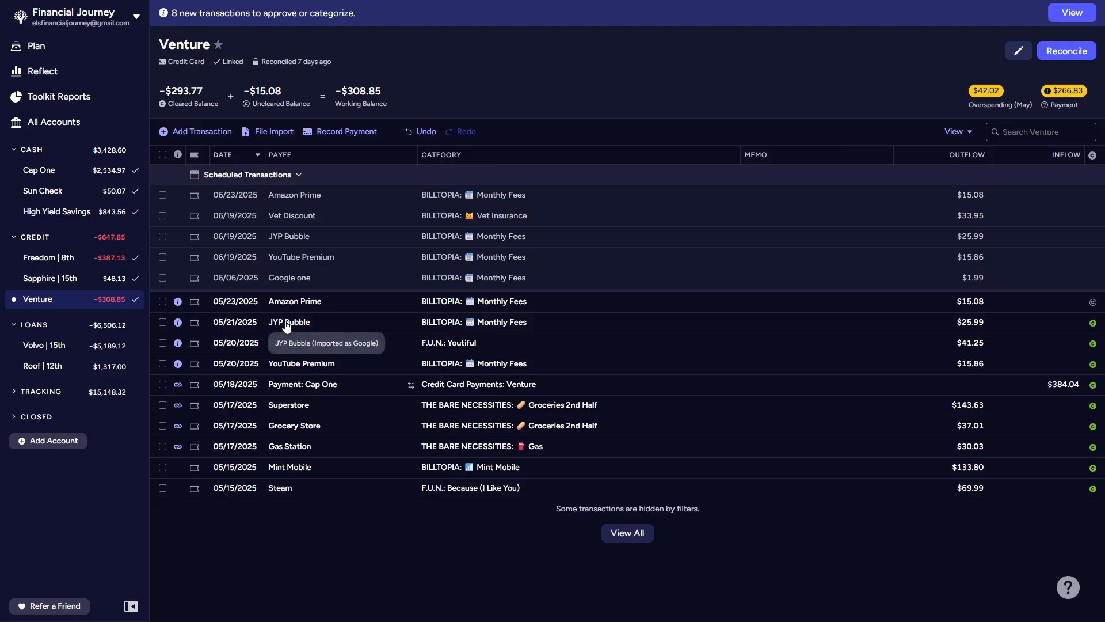
click(67, 260)
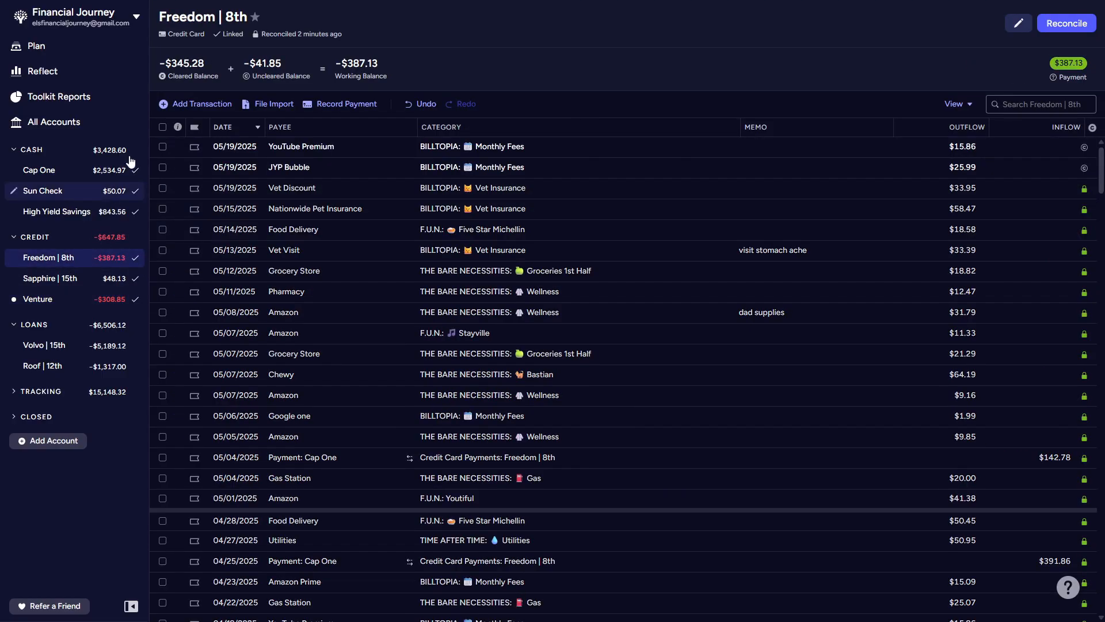
click(163, 146)
click(162, 166)
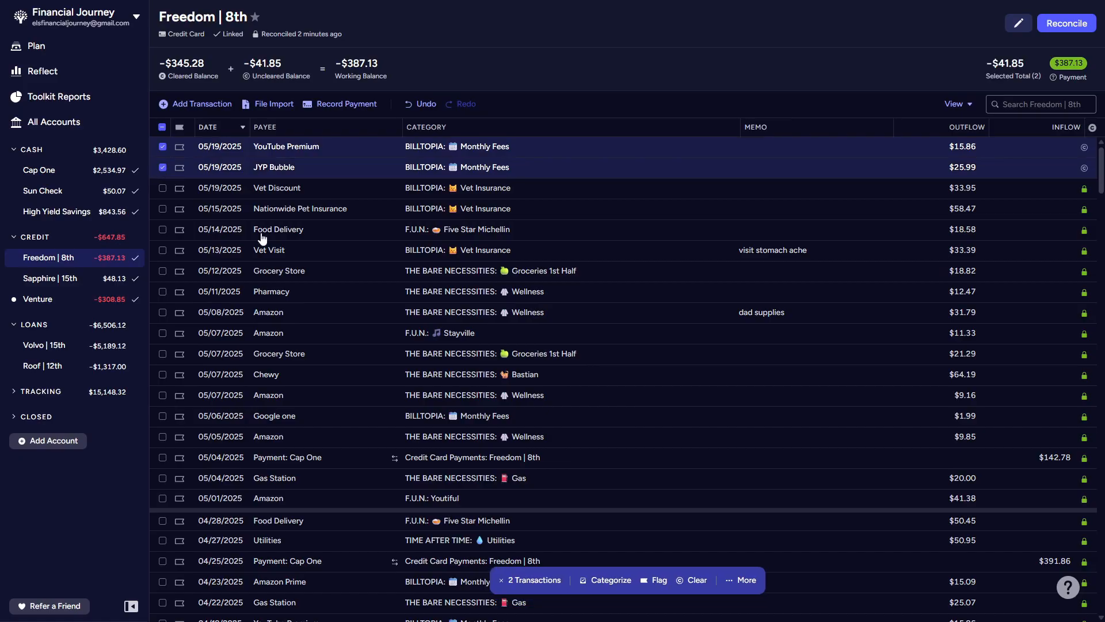
click(743, 582)
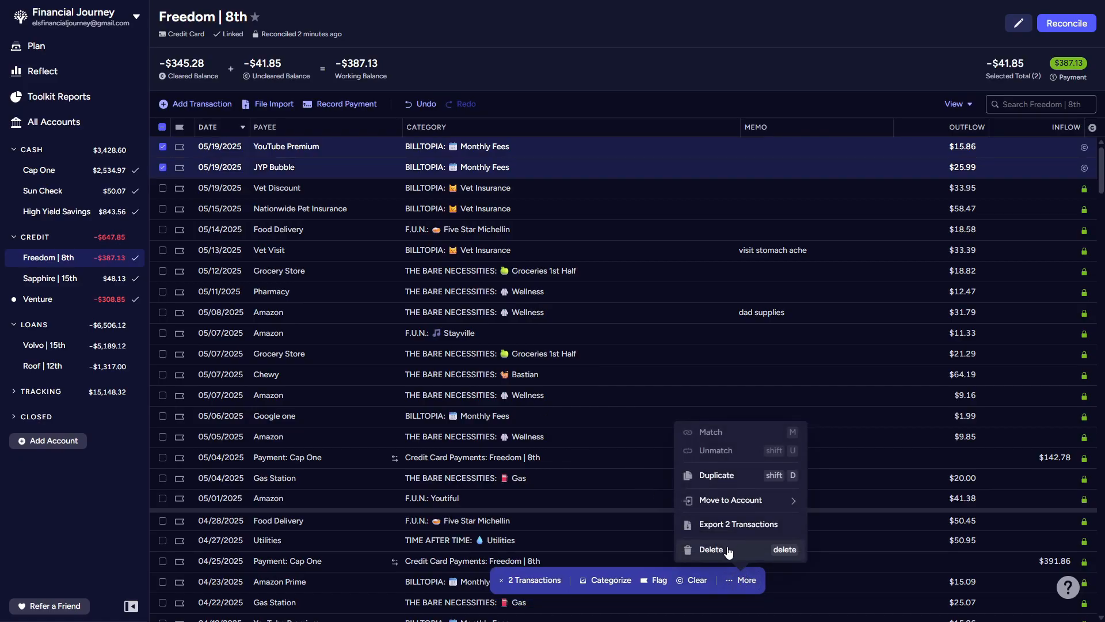
click(728, 551)
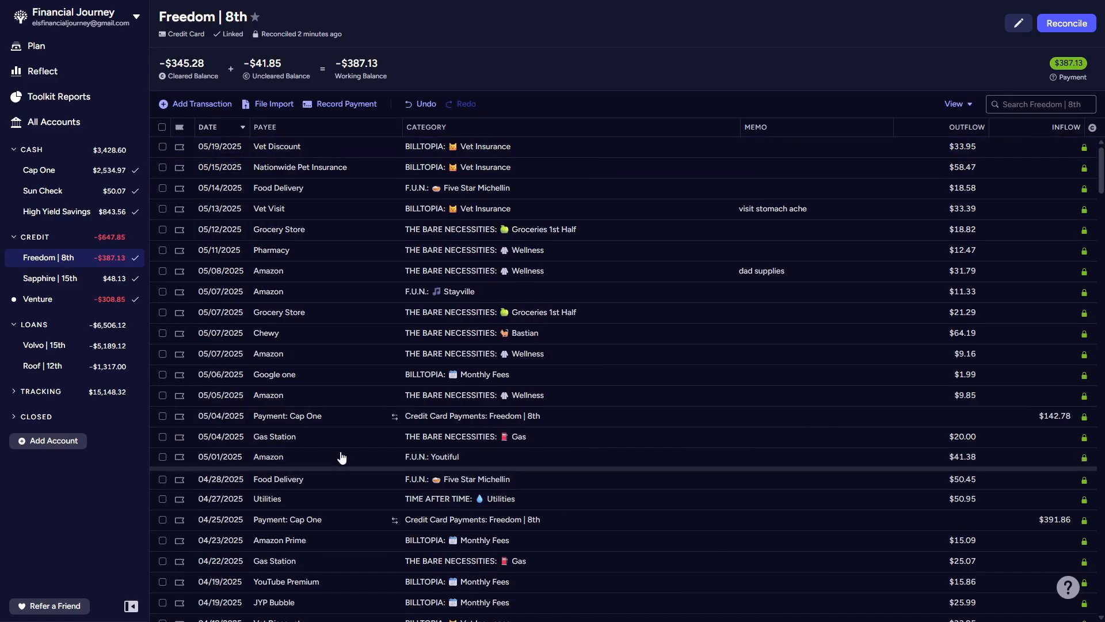
Step: Collapse the scheduled transactions in the Venture account and approve the eight new transactions, from Amazon Prime on 05/23/2025 to Gas Station on 05/17/2025
click(48, 301)
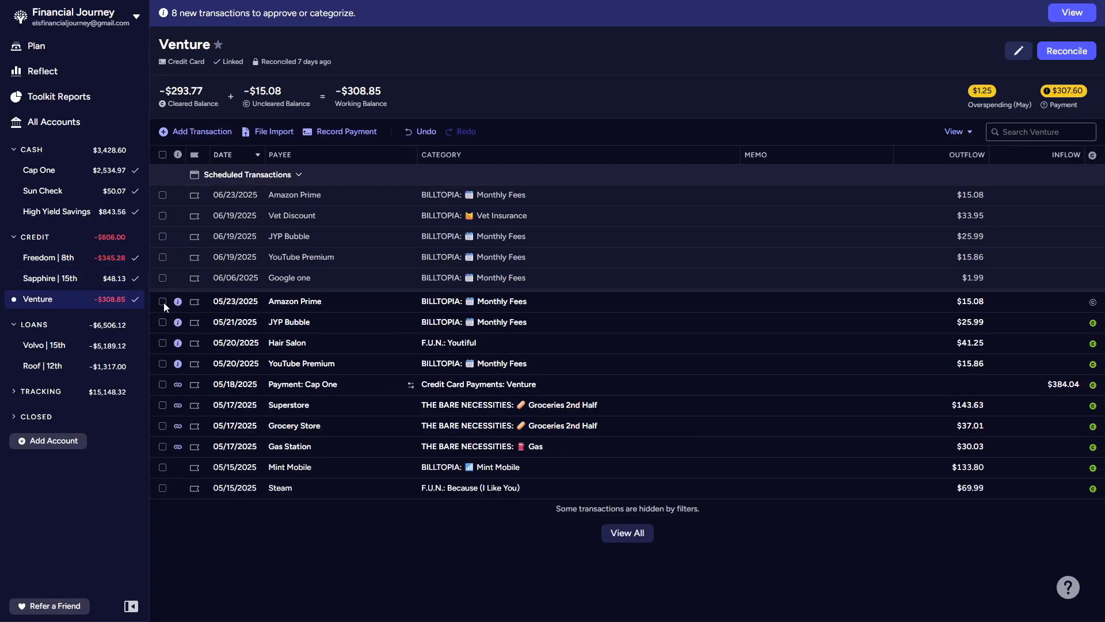
click(272, 175)
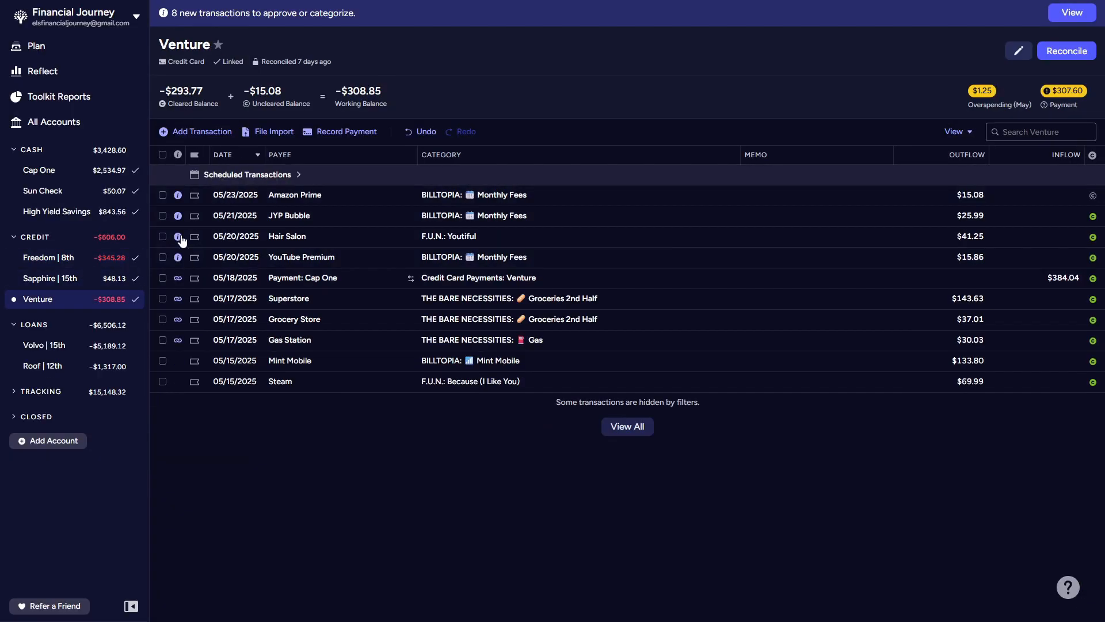
click(161, 195)
click(162, 216)
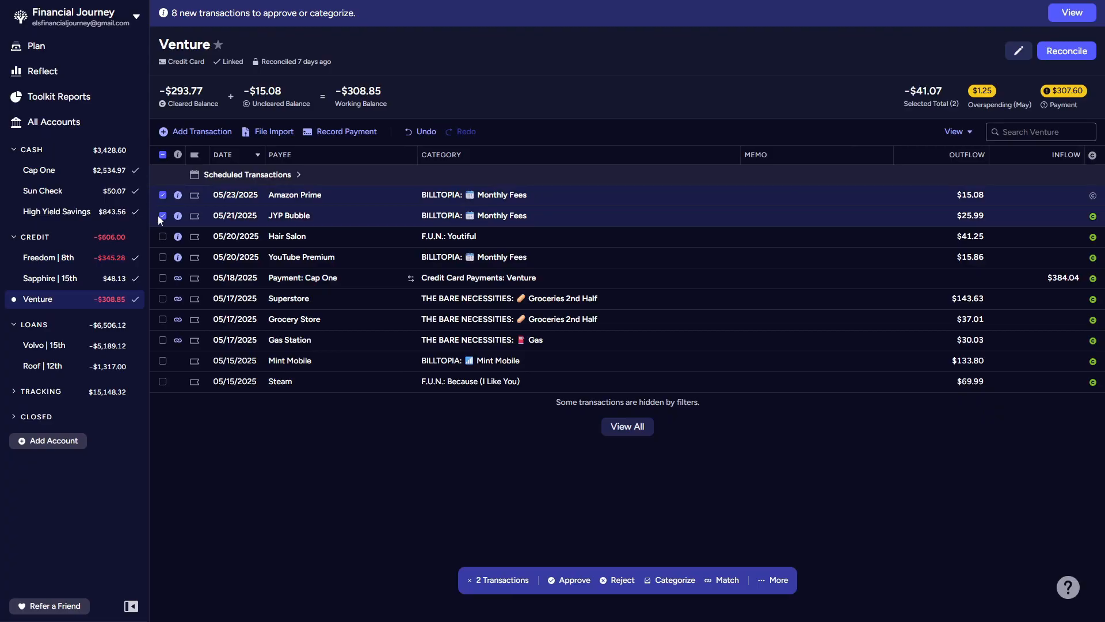
click(162, 236)
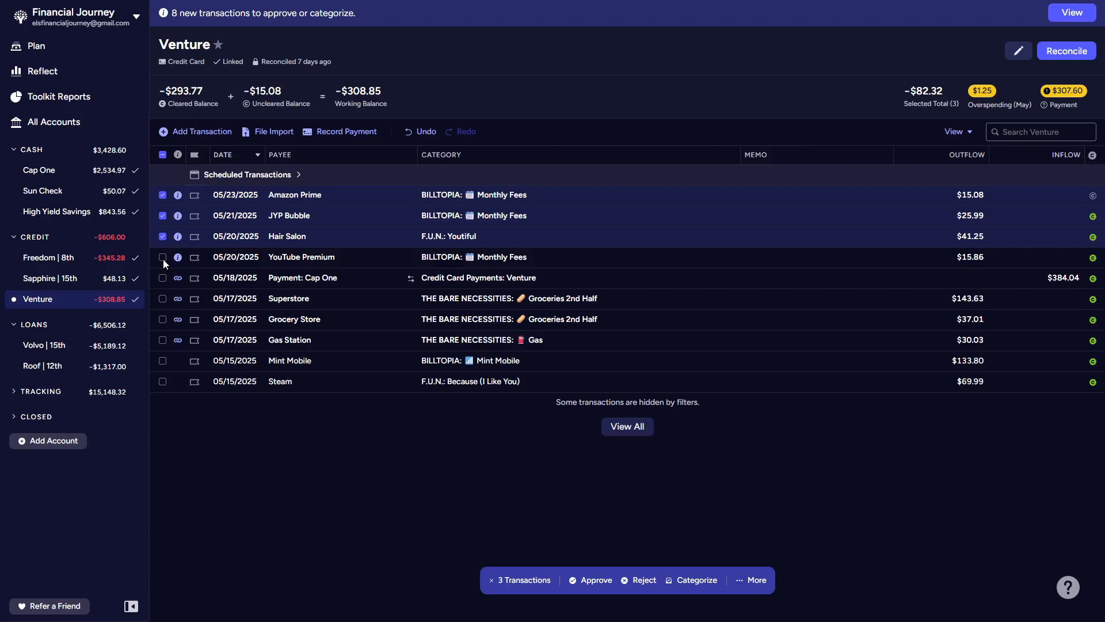
click(164, 260)
click(162, 279)
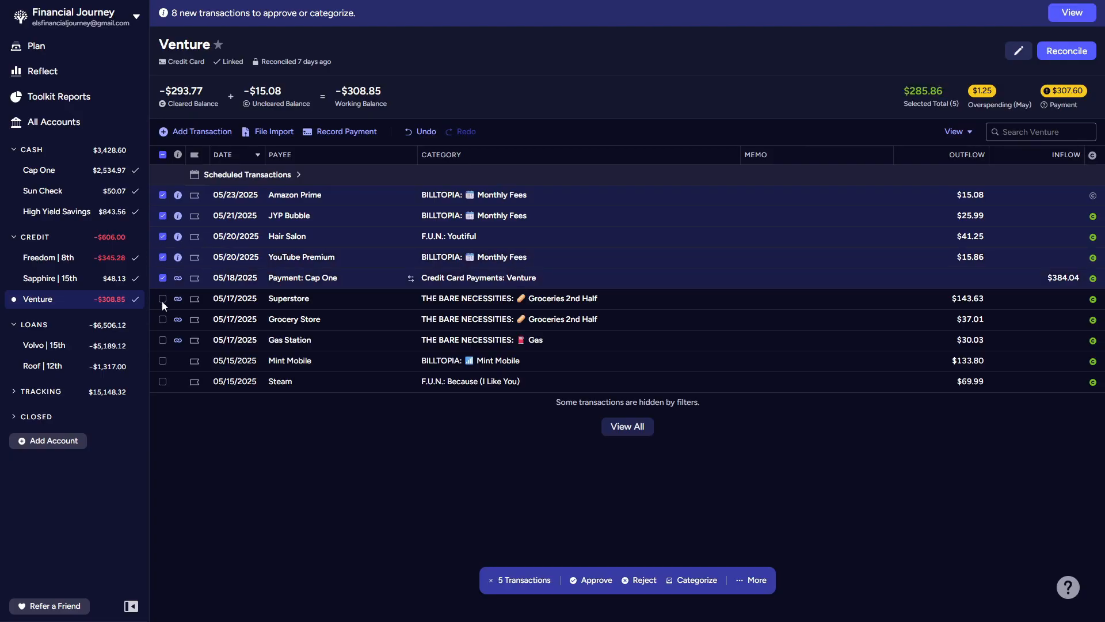
click(162, 302)
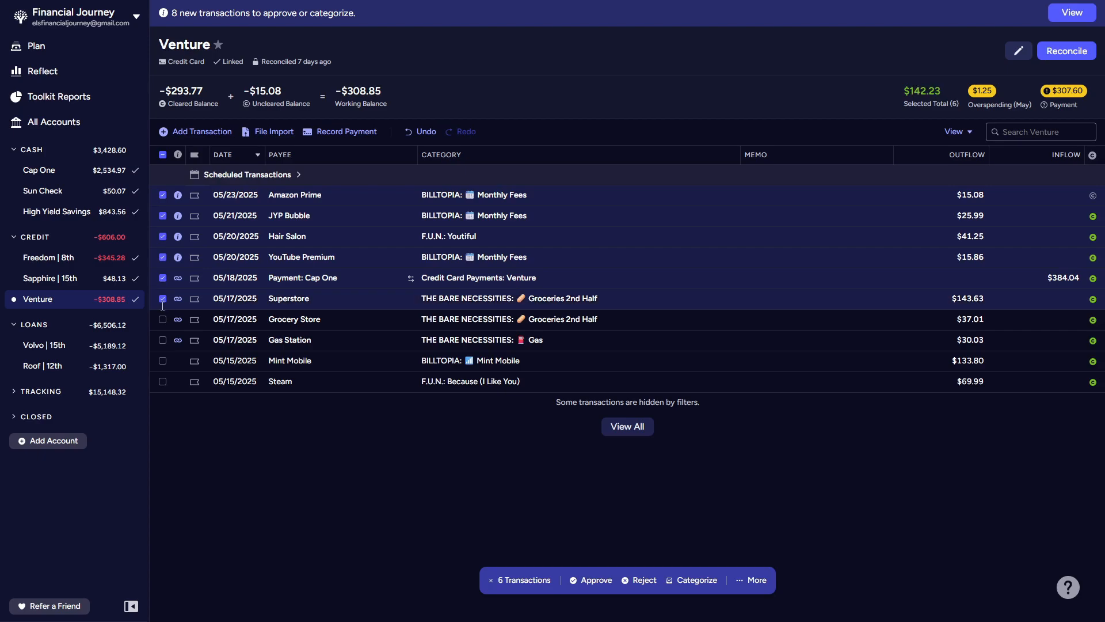
click(162, 320)
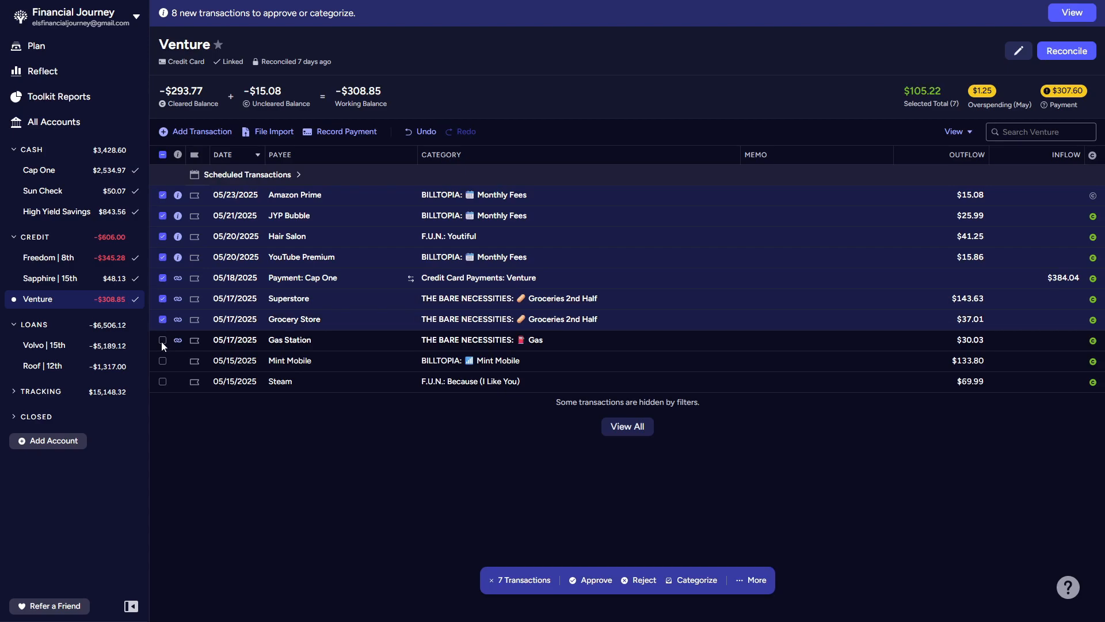
click(162, 341)
click(606, 581)
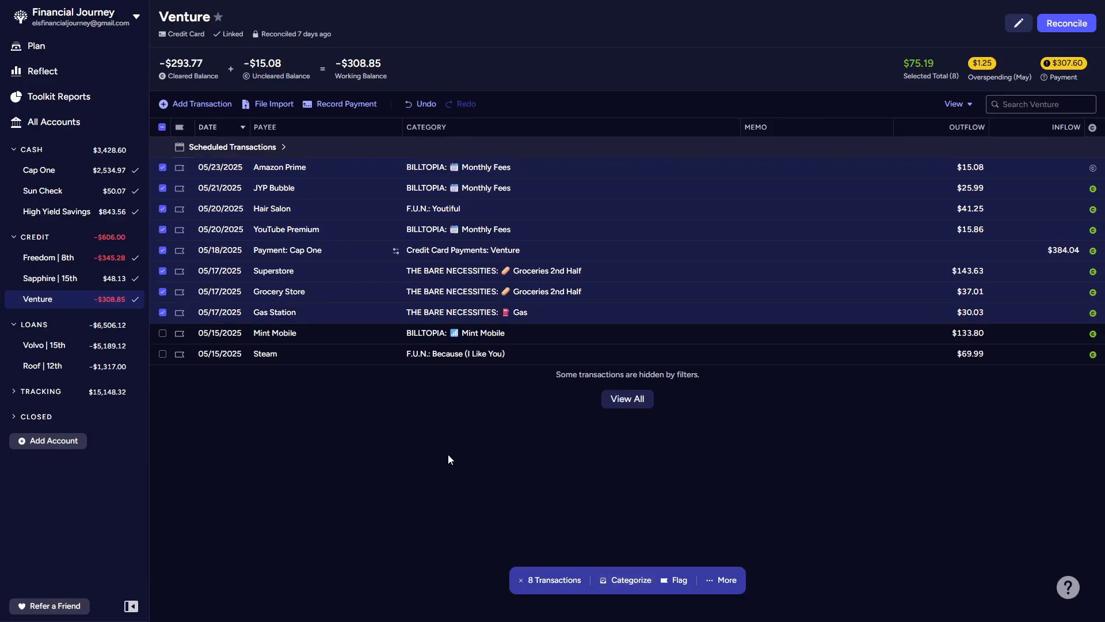
Step: Clear the transaction selection and reconcile the Venture account against its recent bank balance
click(162, 128)
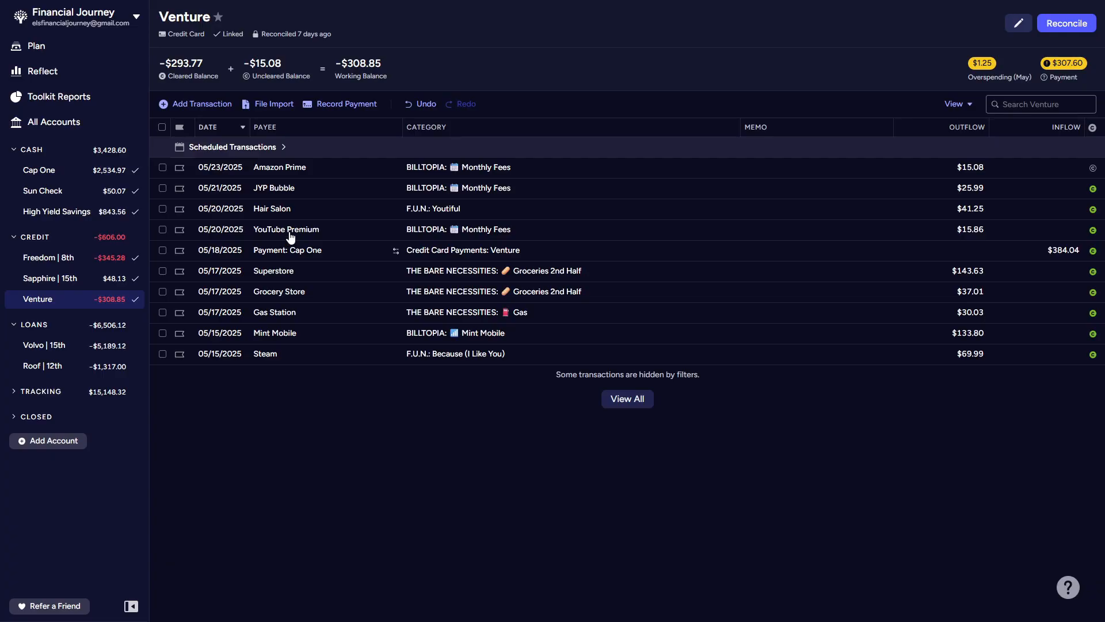
click(1073, 24)
click(1042, 264)
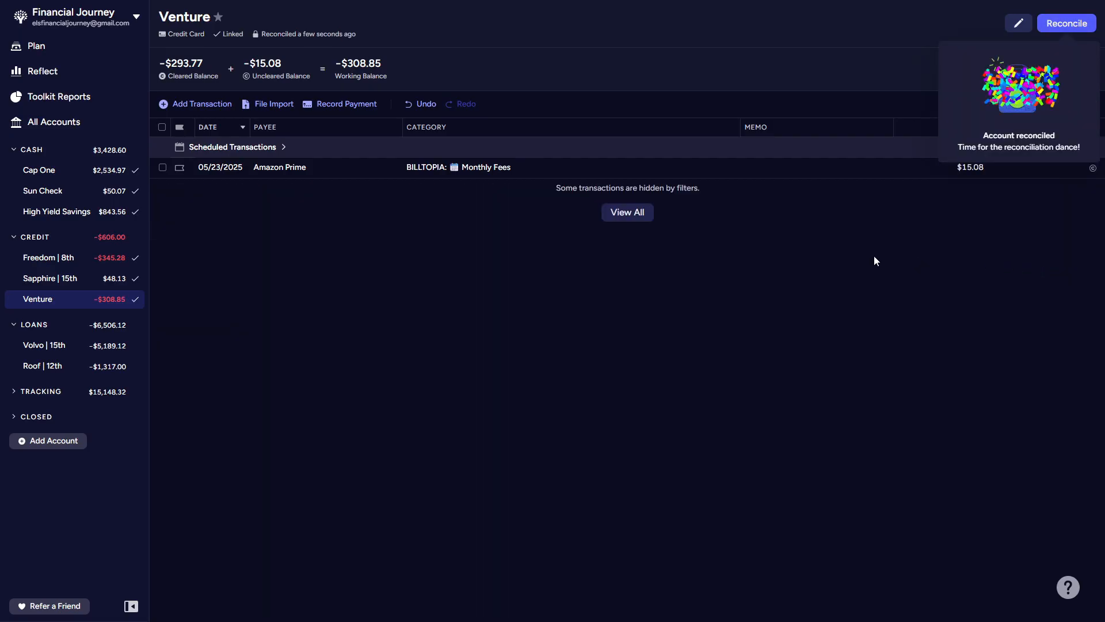
Step: Check the Sapphire | 15th and Cap One accounts, and inspect the transactions behind the Youtiful category's activity in the May 2025 plan
click(56, 284)
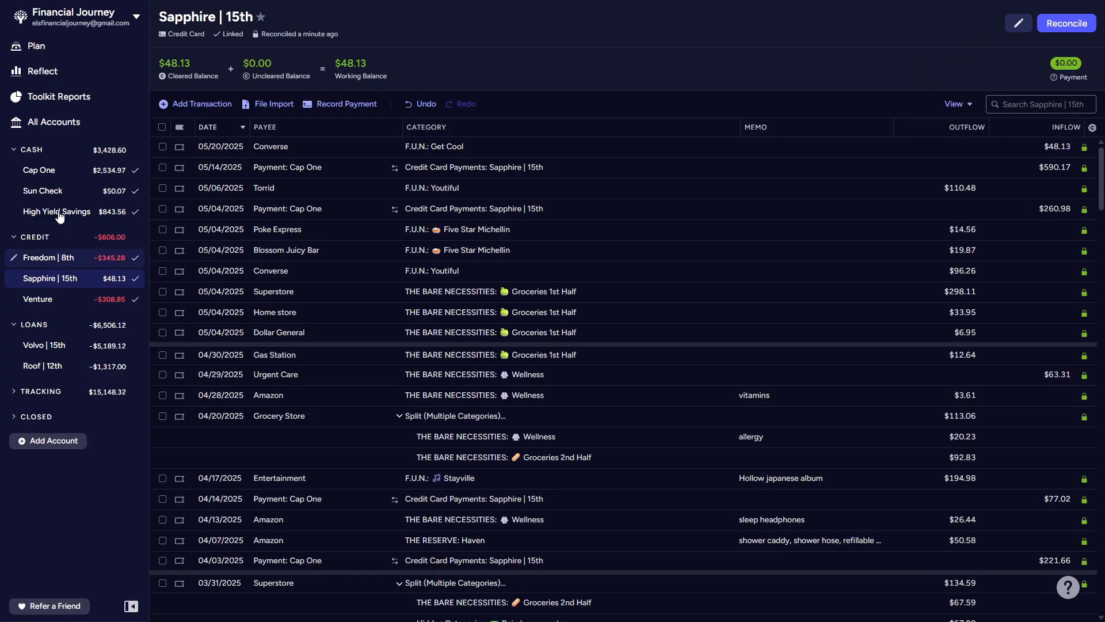
click(53, 173)
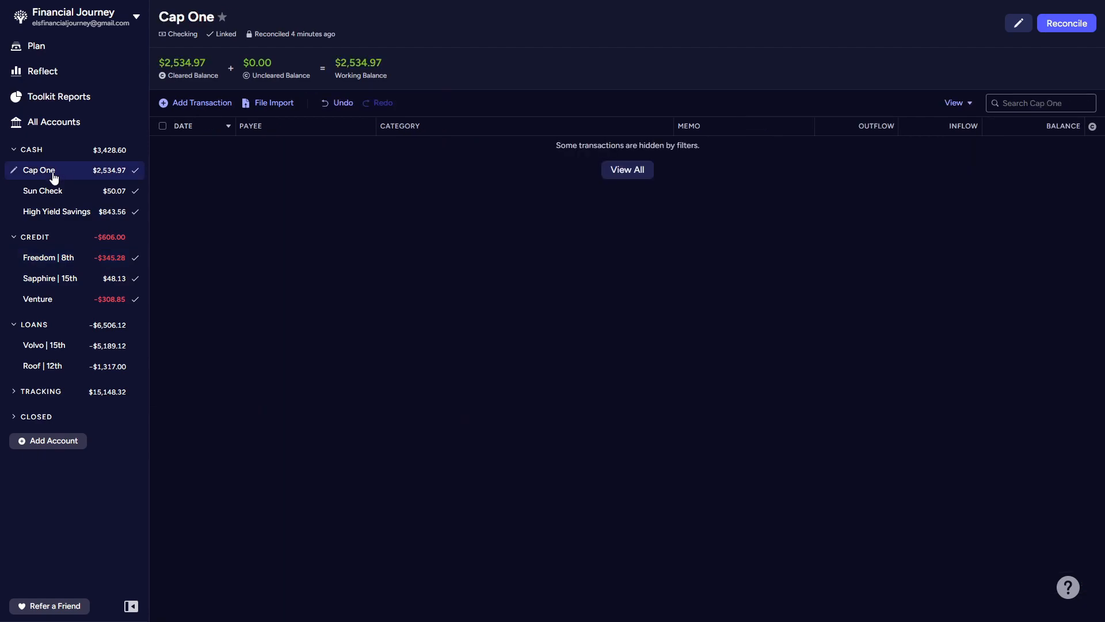
click(54, 48)
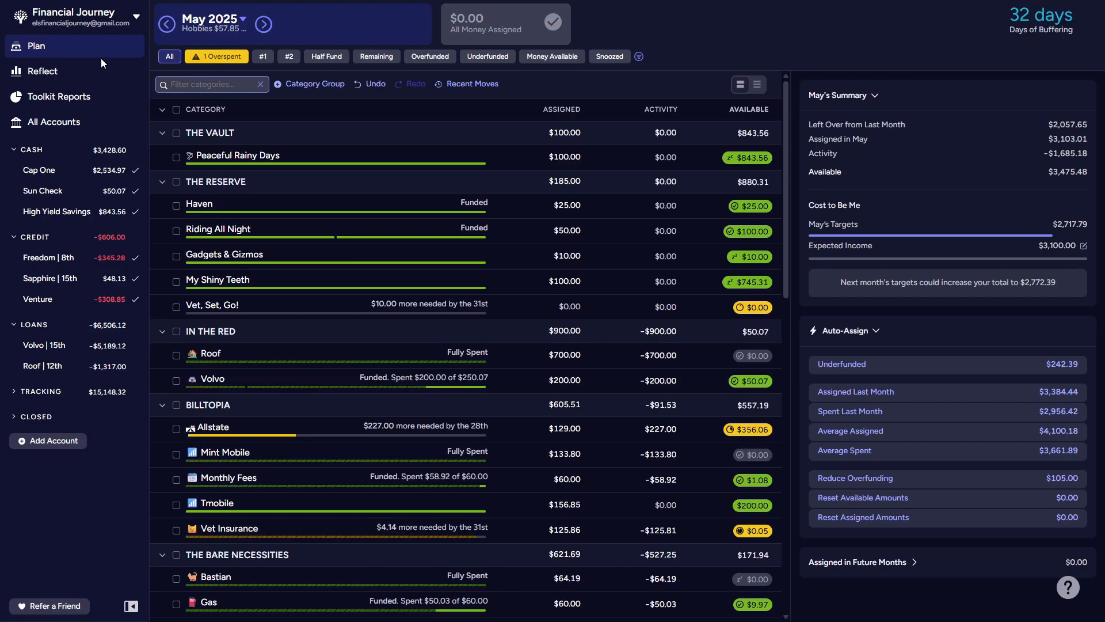
scroll(276, 206, down, 12)
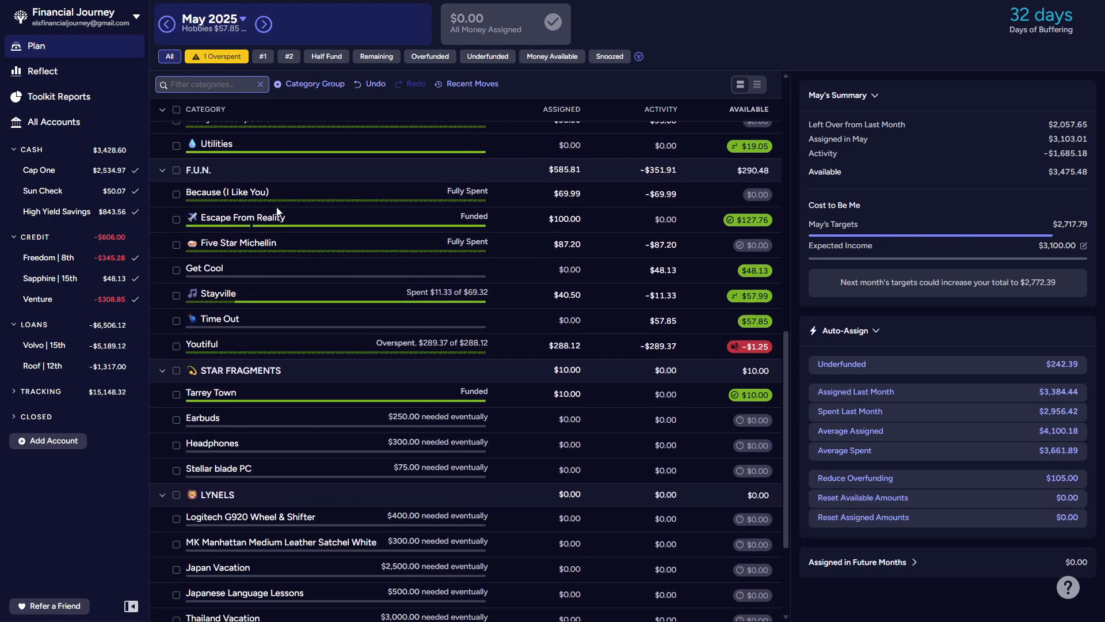
click(660, 346)
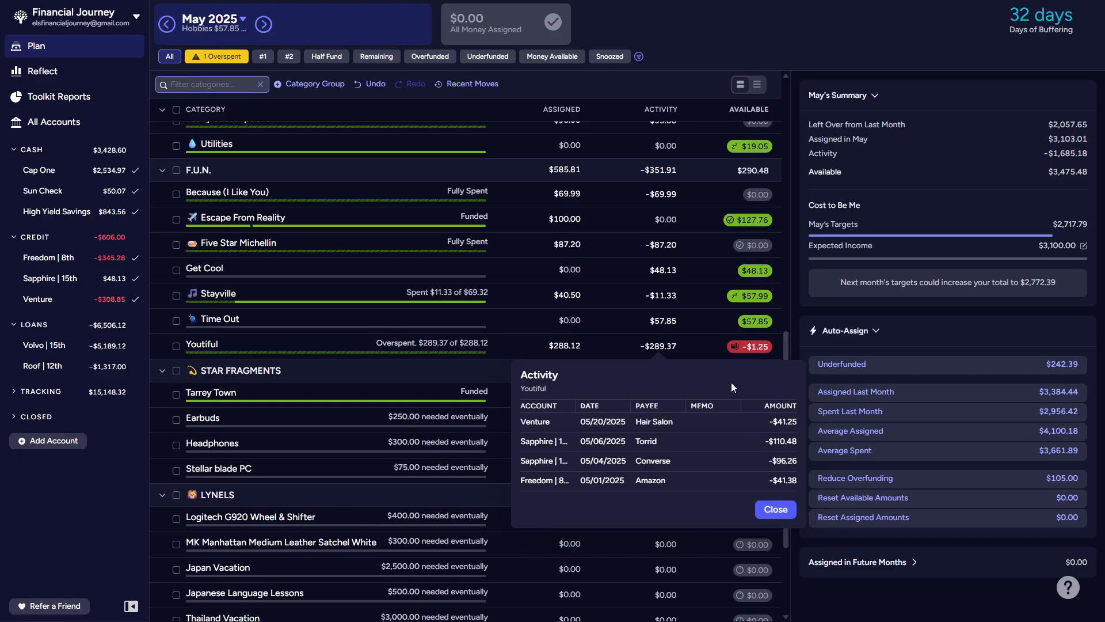
key(Escape)
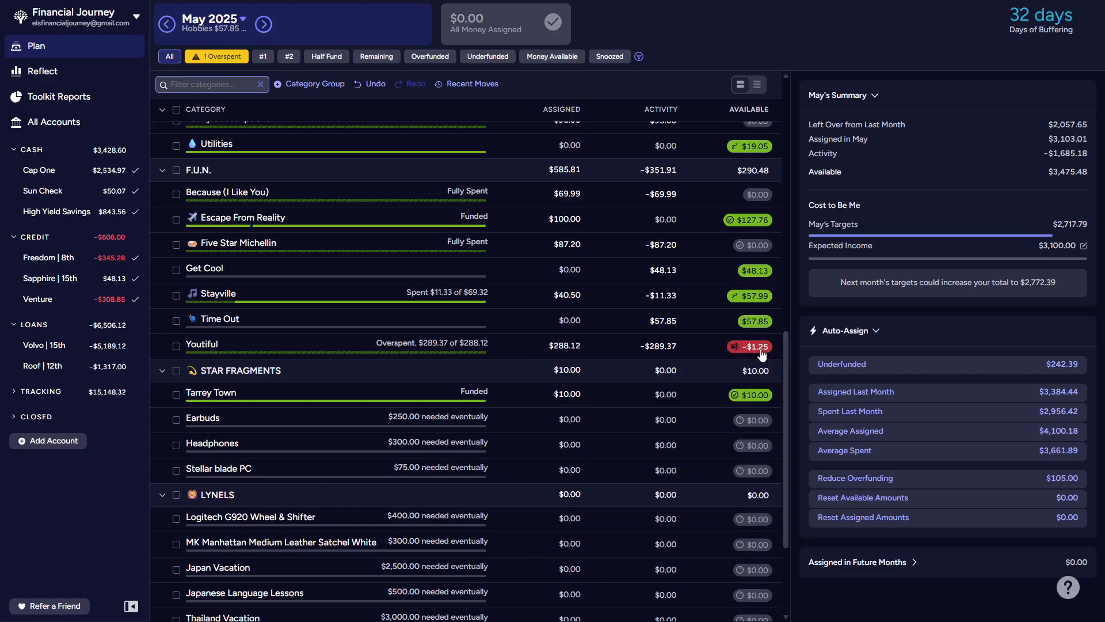
Step: Try covering the Youtiful category's overspending with money from Groceries 1st Half, and undo that move
click(761, 349)
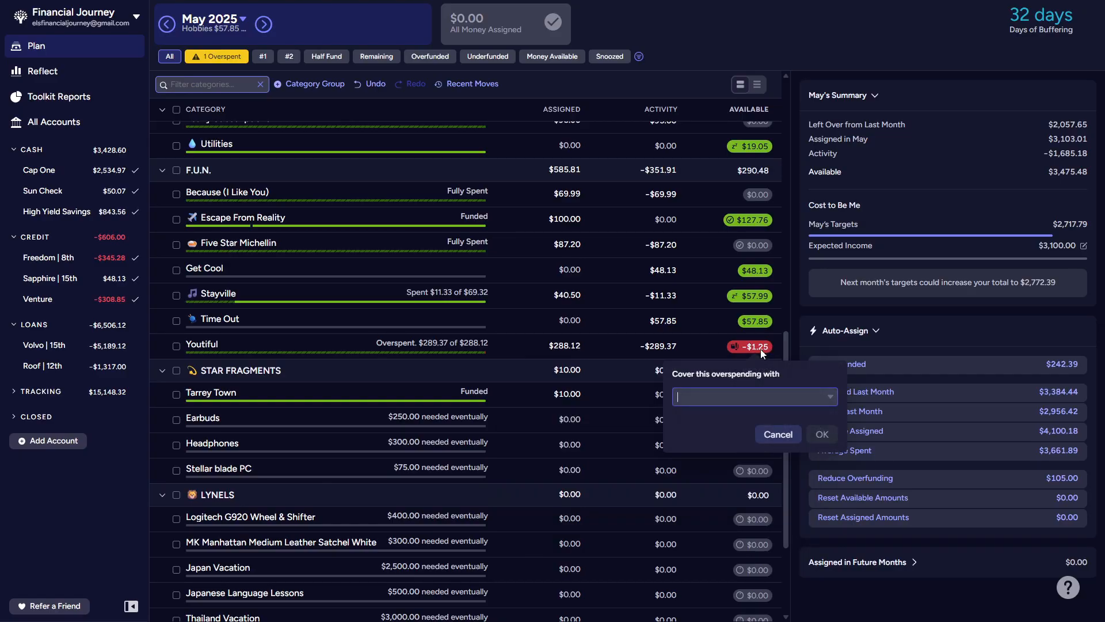
click(833, 402)
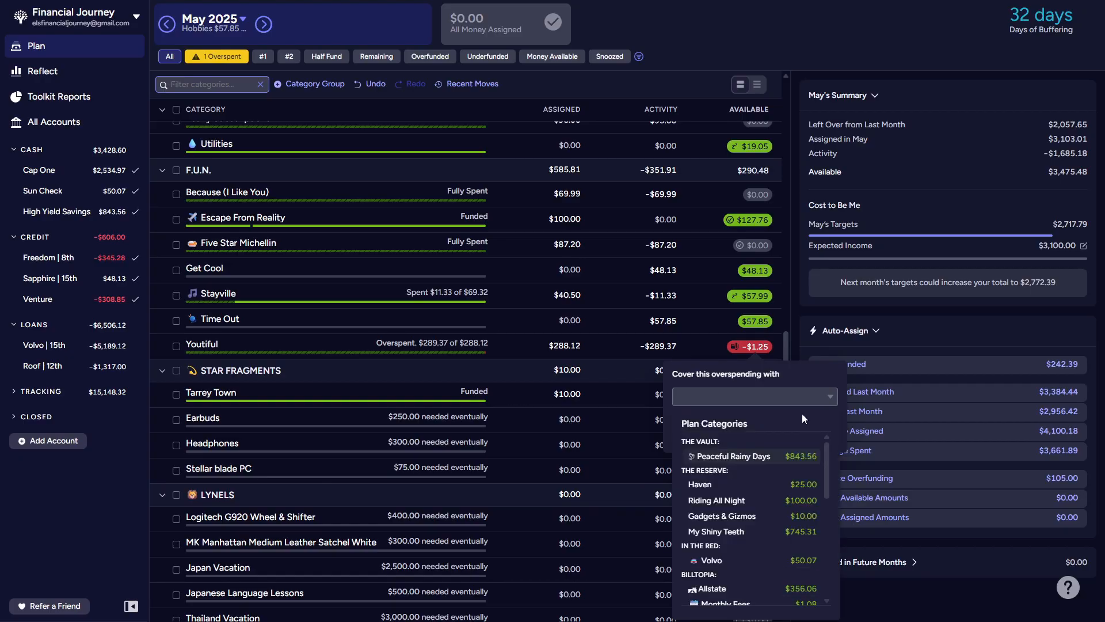
scroll(796, 438, down, 2)
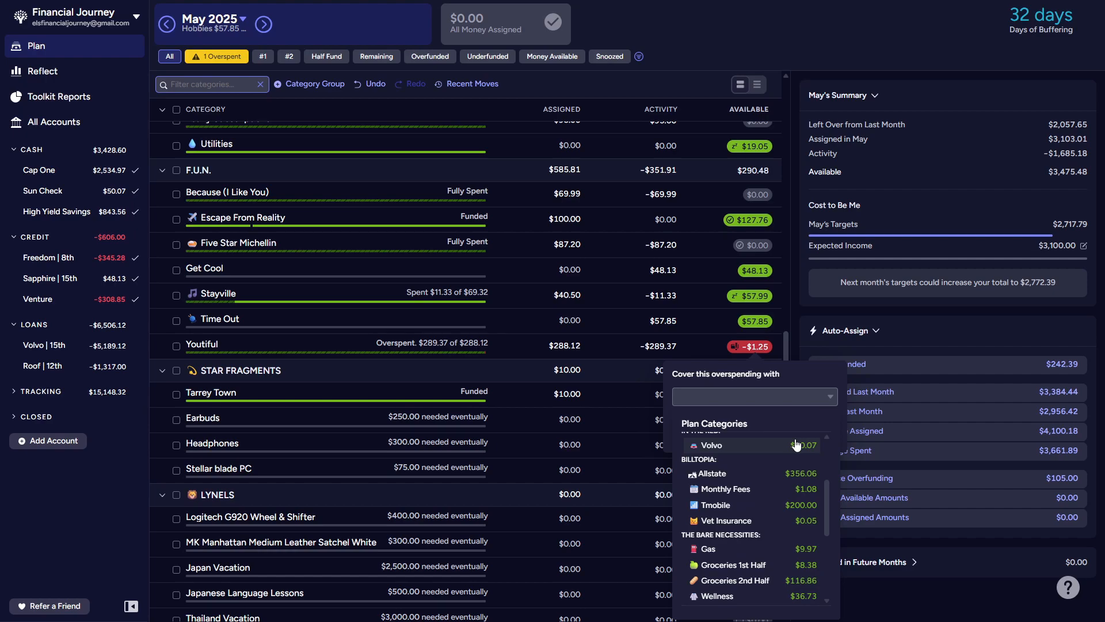
click(804, 571)
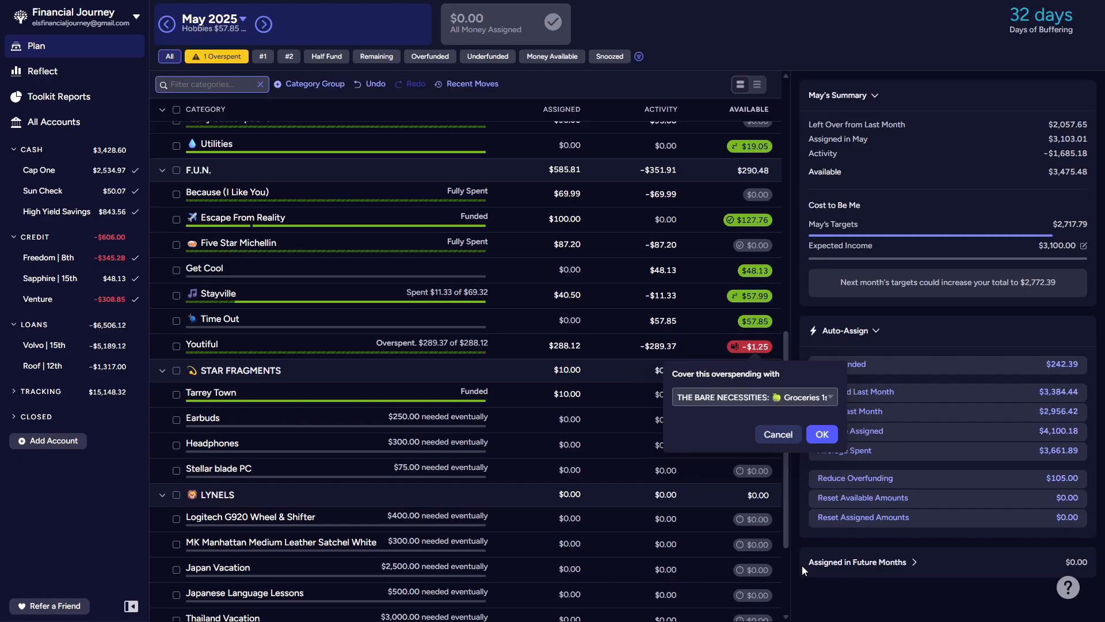
click(822, 436)
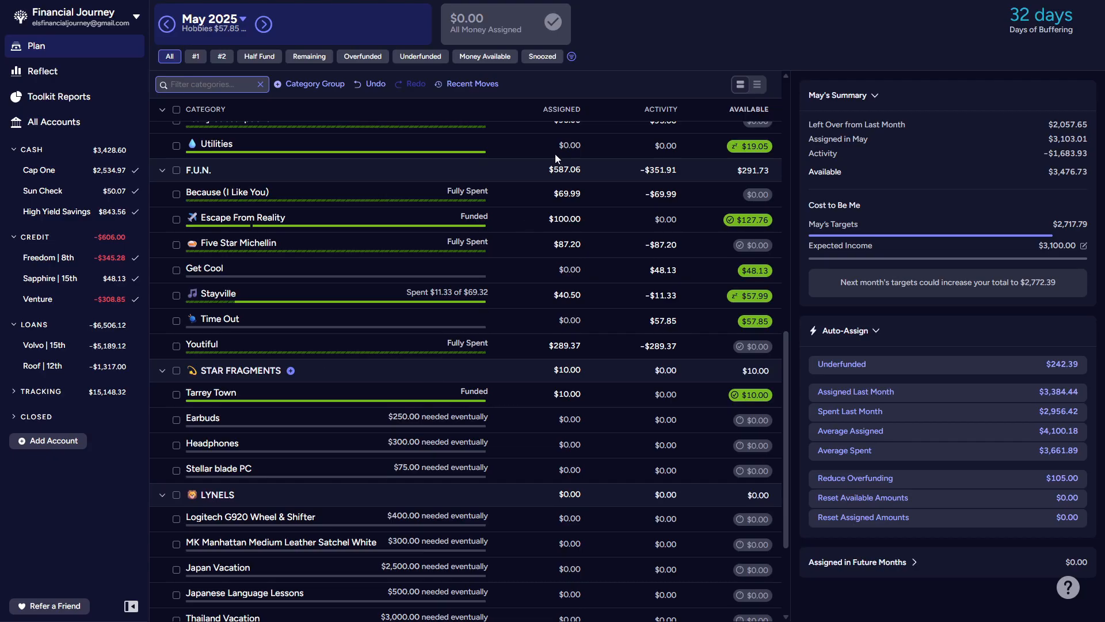
click(371, 84)
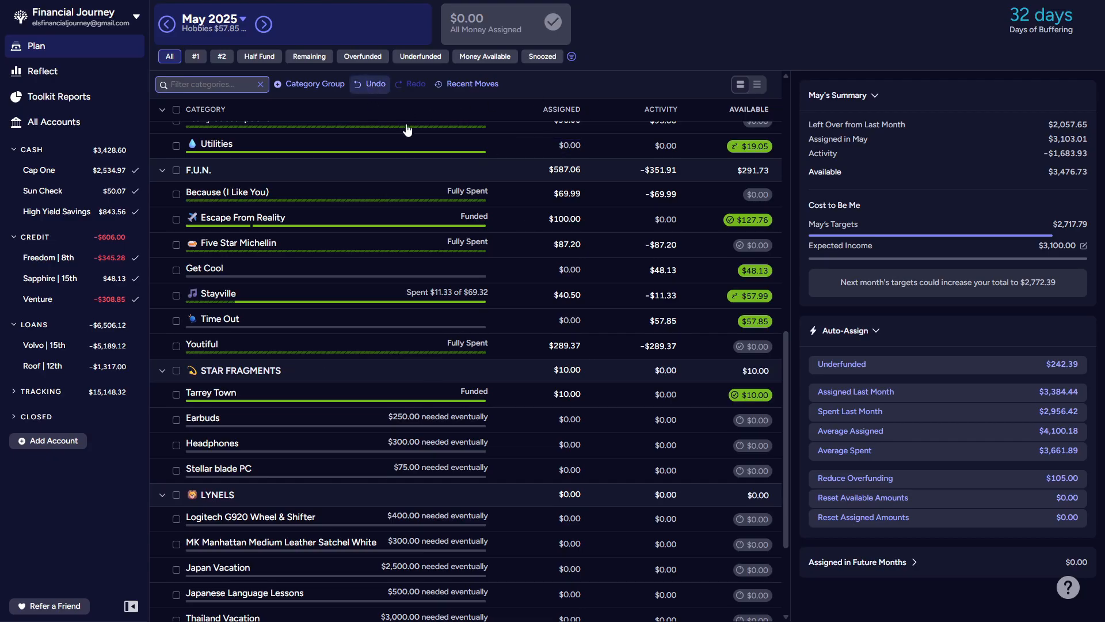
Step: Try covering the Youtiful category's overspending with money from the Time Out category in F.U.N
click(759, 350)
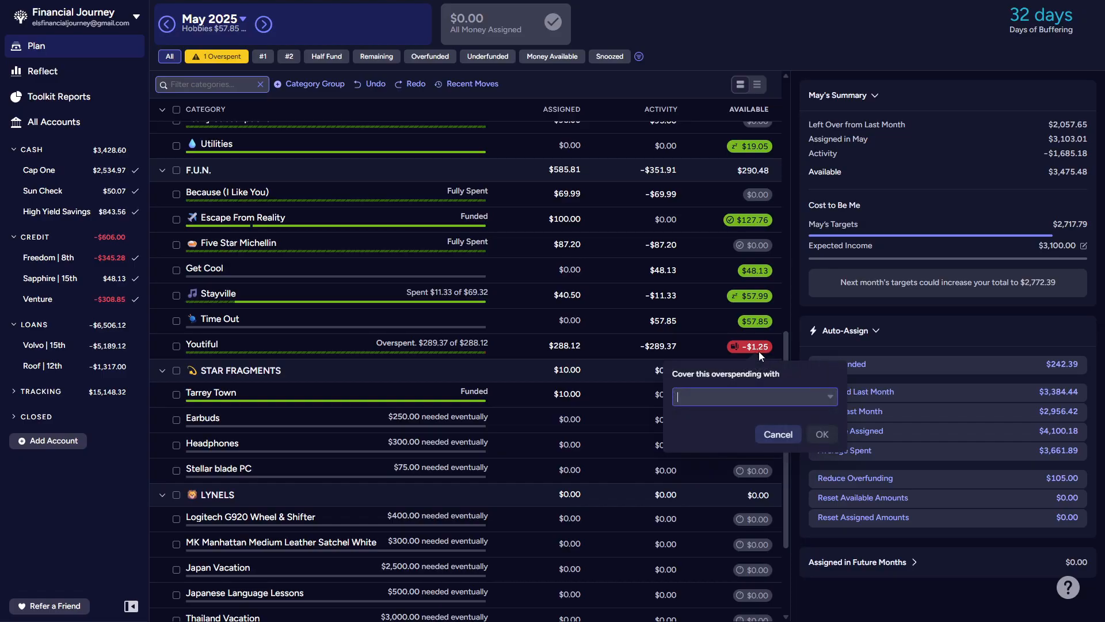
click(835, 402)
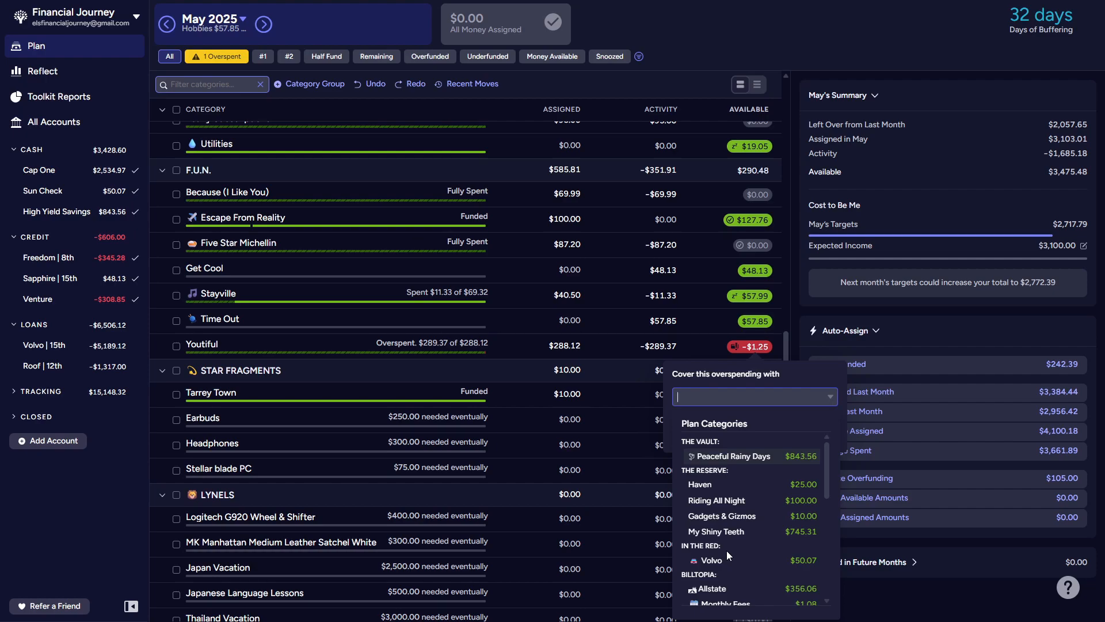
click(706, 516)
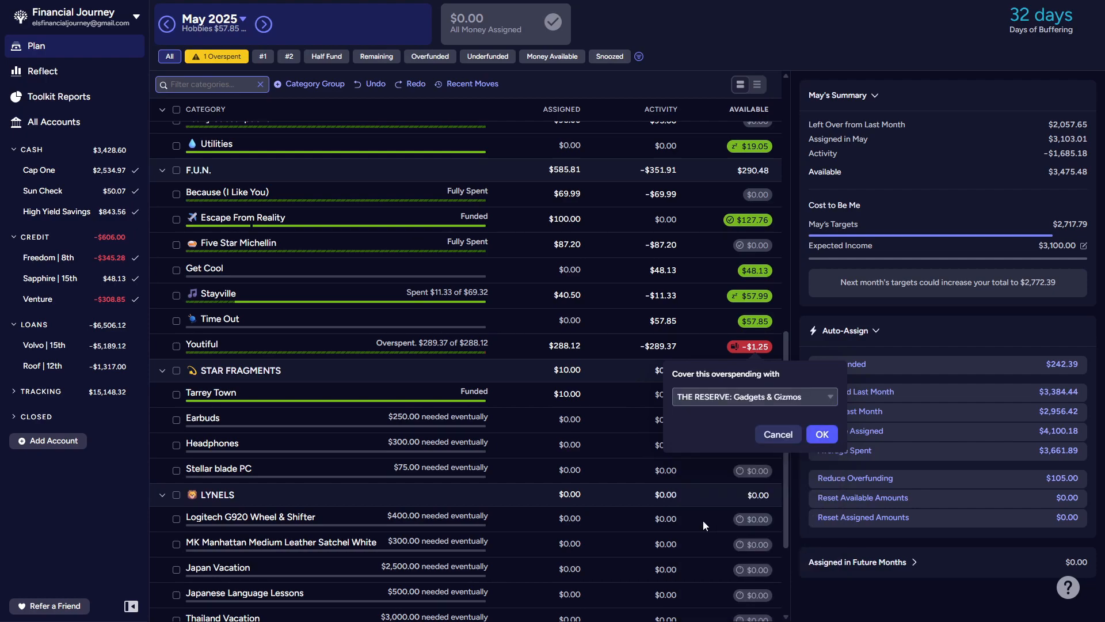
click(832, 398)
drag(828, 471, 821, 557)
click(768, 553)
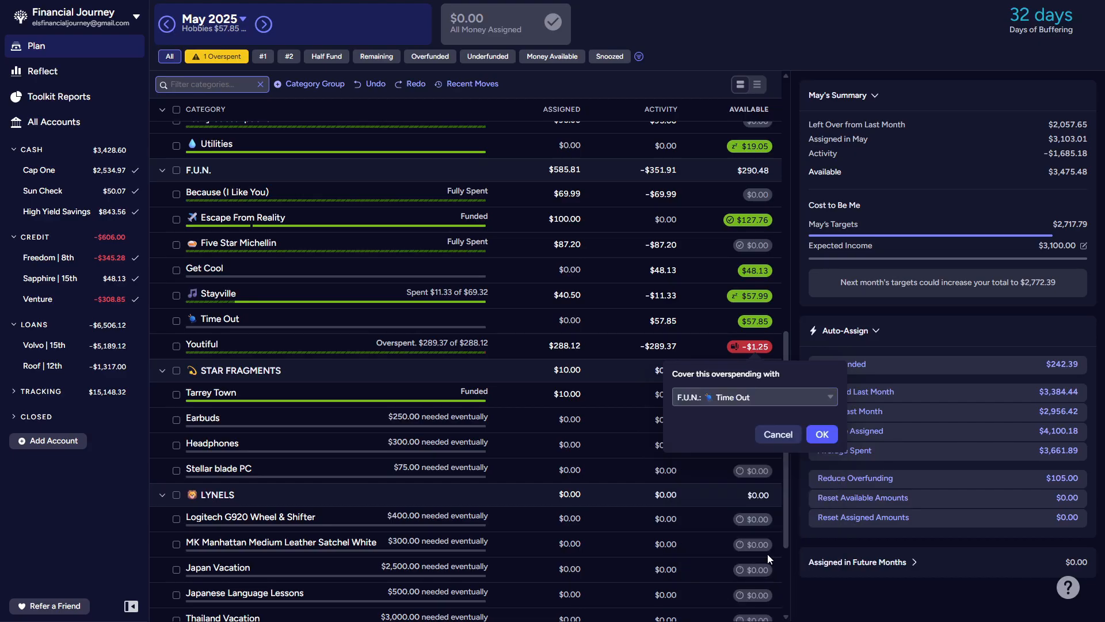
click(822, 435)
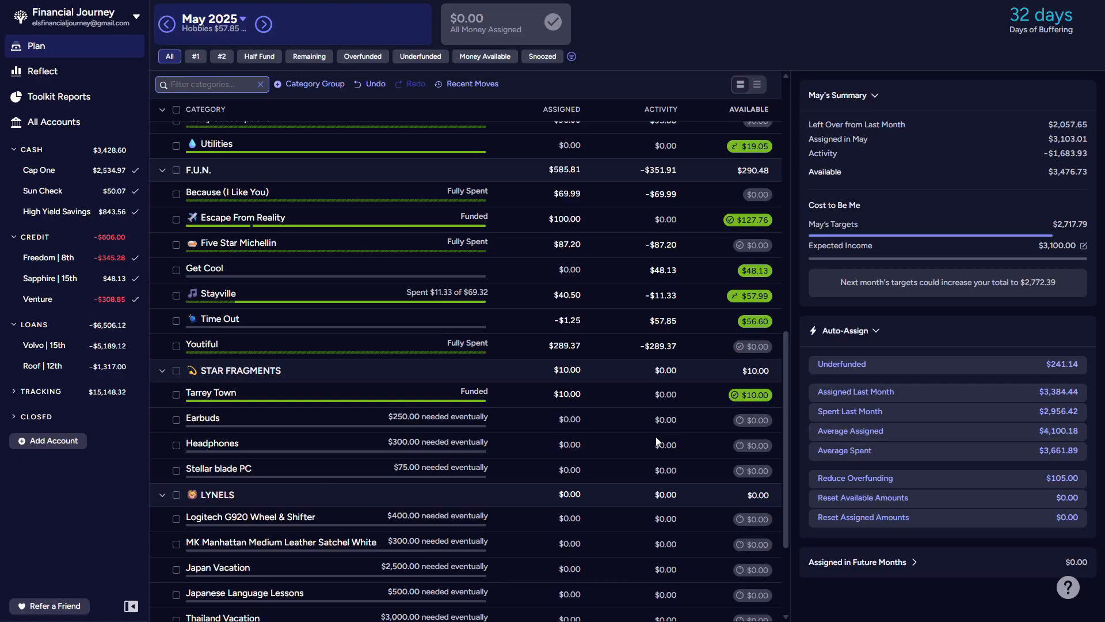
Step: Review the other categories' available balances in the May 2025 plan and undo the move from Time Out to Youtiful
scroll(613, 450, up, 3)
scroll(613, 450, up, 4)
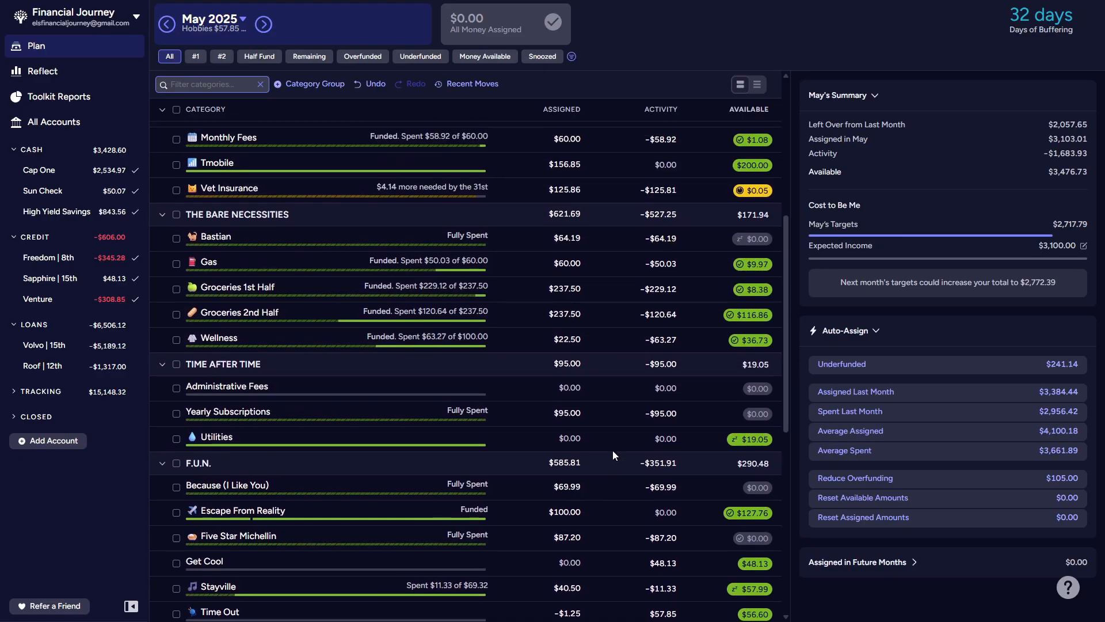
scroll(612, 450, down, 7)
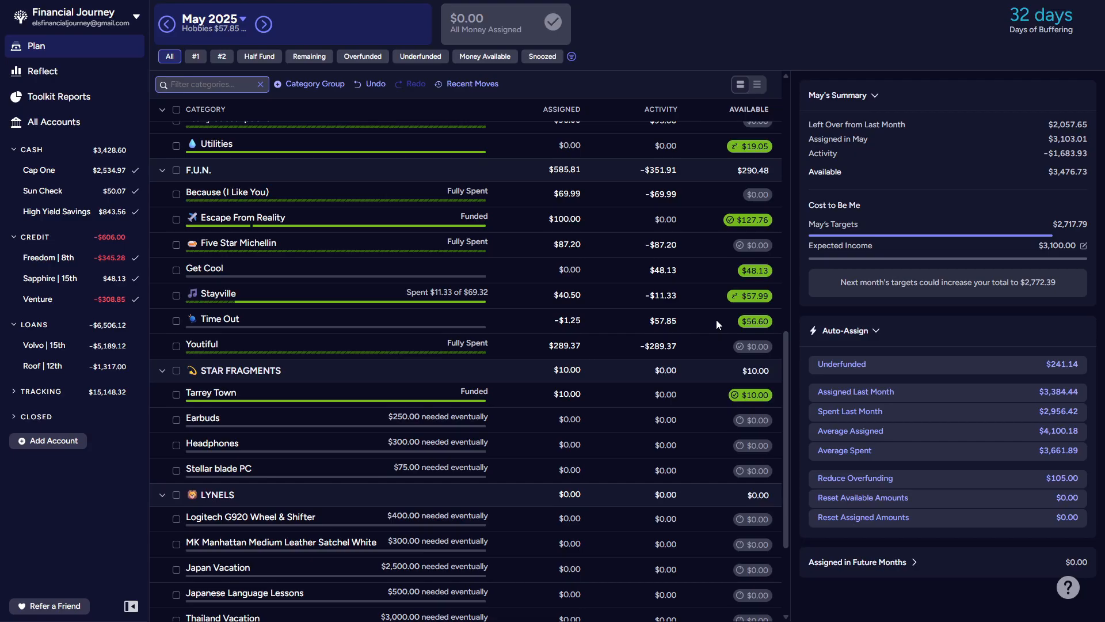
scroll(715, 320, up, 4)
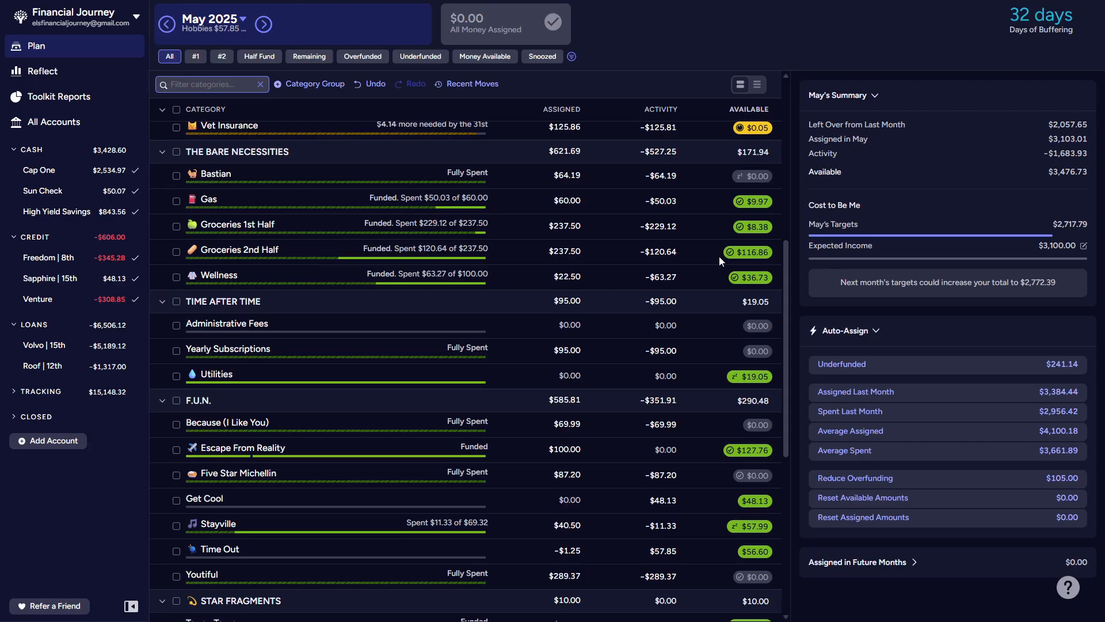
scroll(699, 270, down, 4)
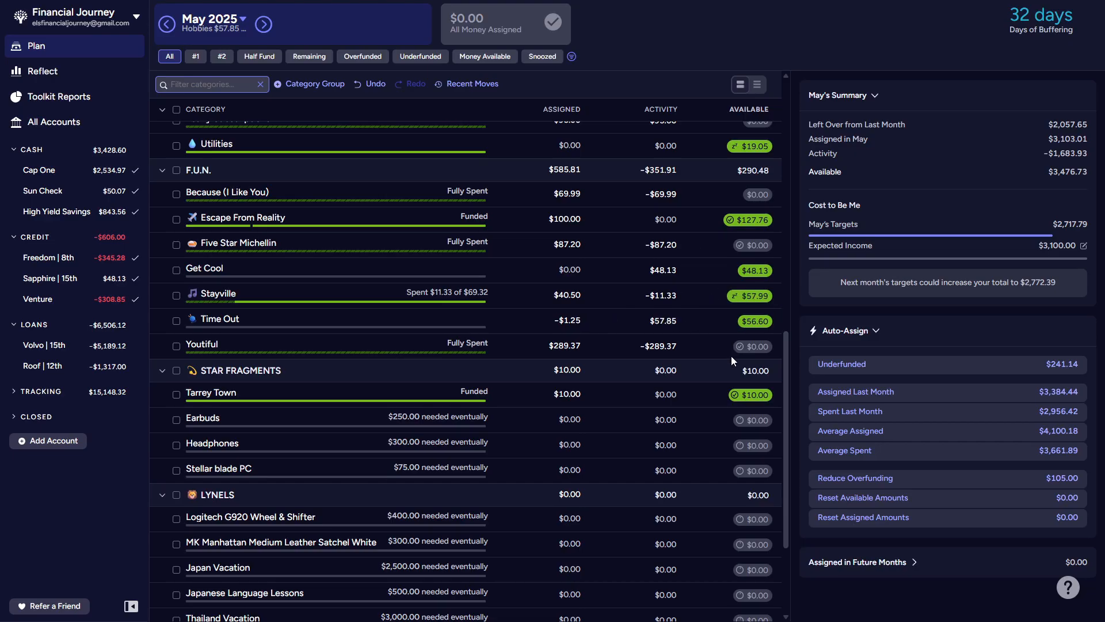
click(361, 85)
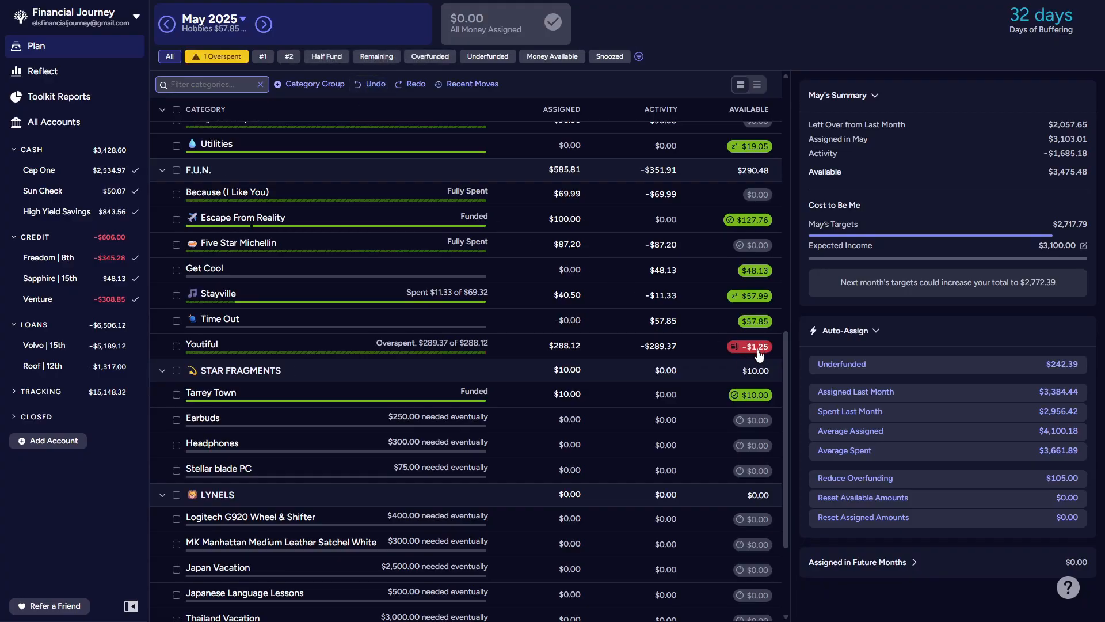
Step: Cover the Youtiful category's overspending with money from Escape From Reality in the F.U.N. group
click(759, 349)
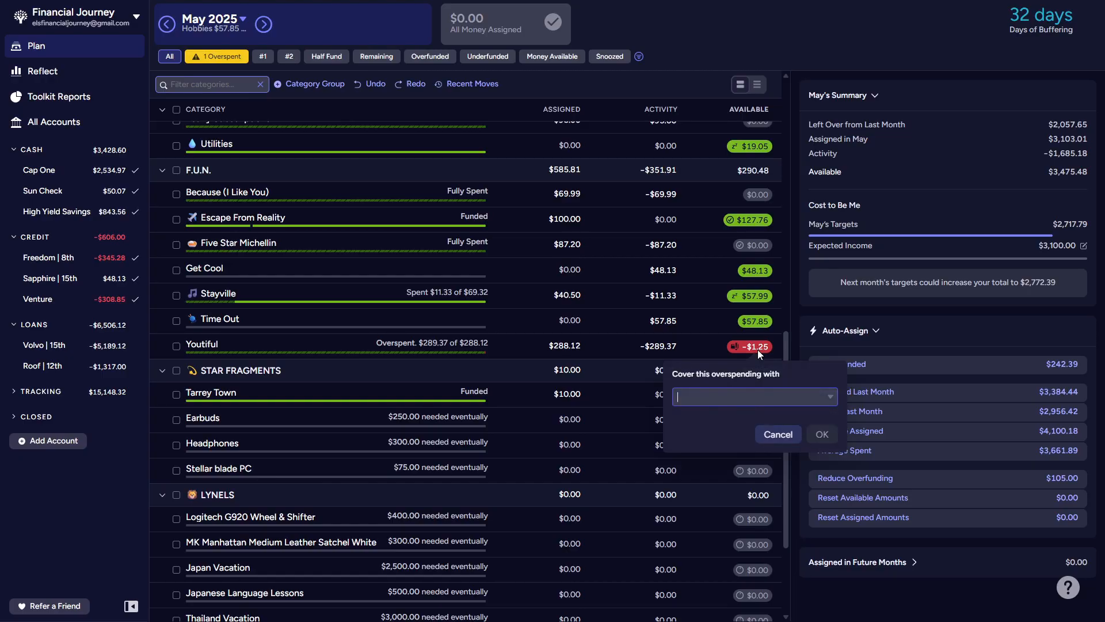
click(828, 398)
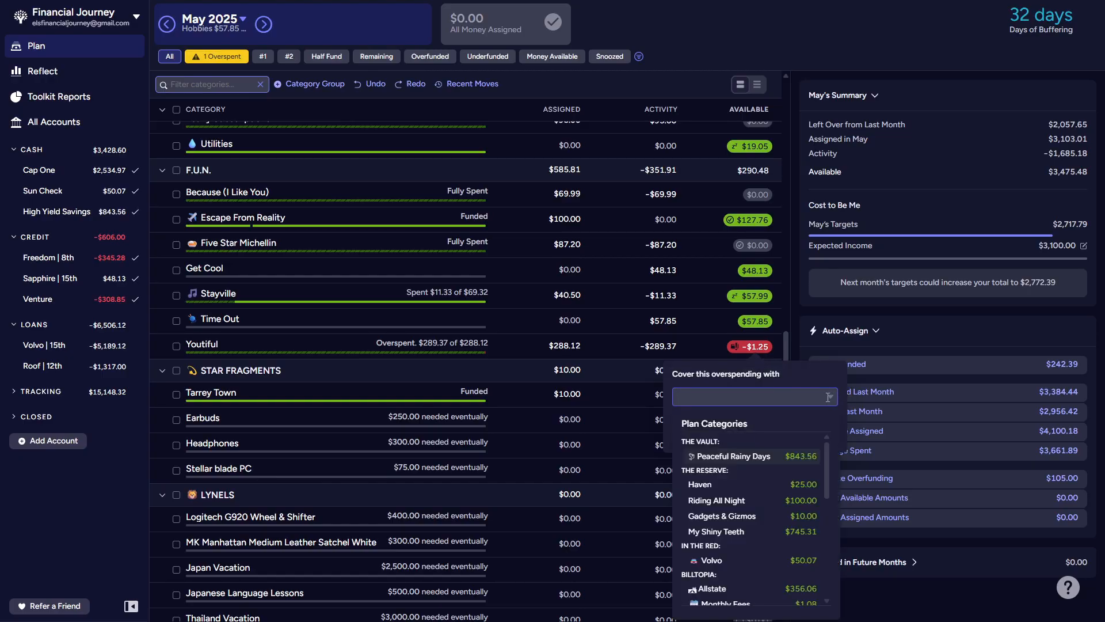
drag(830, 452, 817, 547)
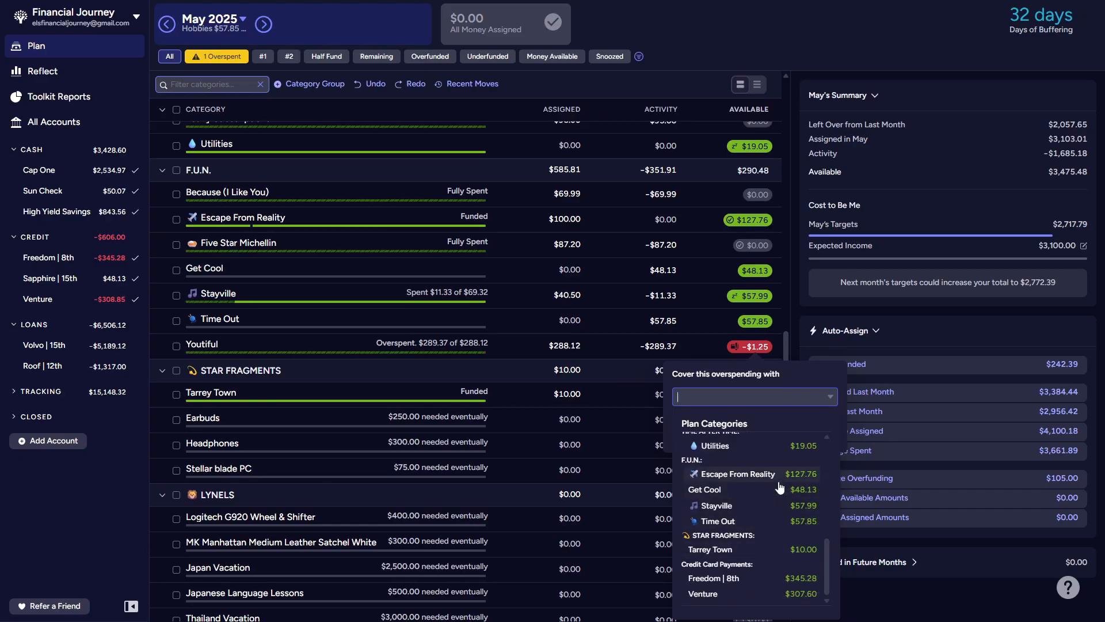
click(775, 475)
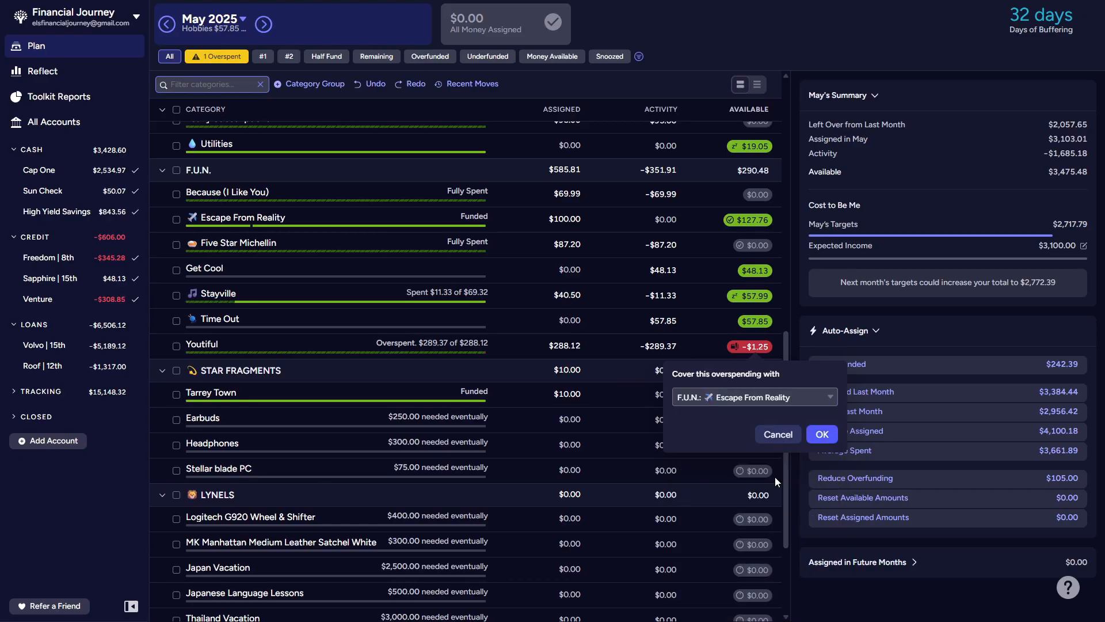
click(823, 434)
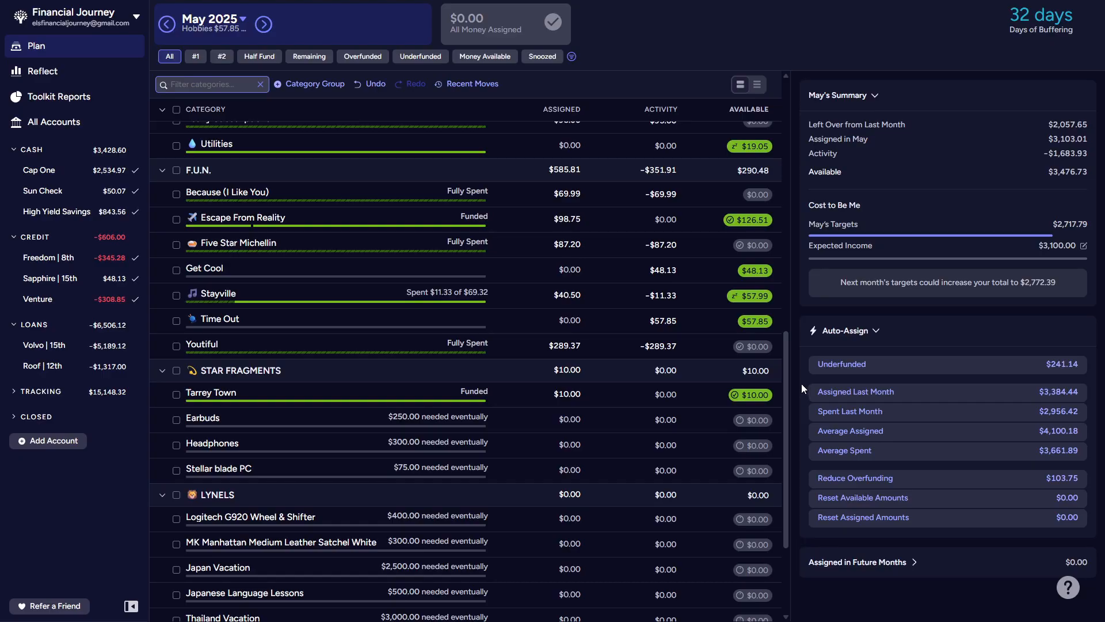
Step: Collapse the STAR FRAGMENTS group, compare the plan with and without progress bars, and leave the progress bars off
click(162, 372)
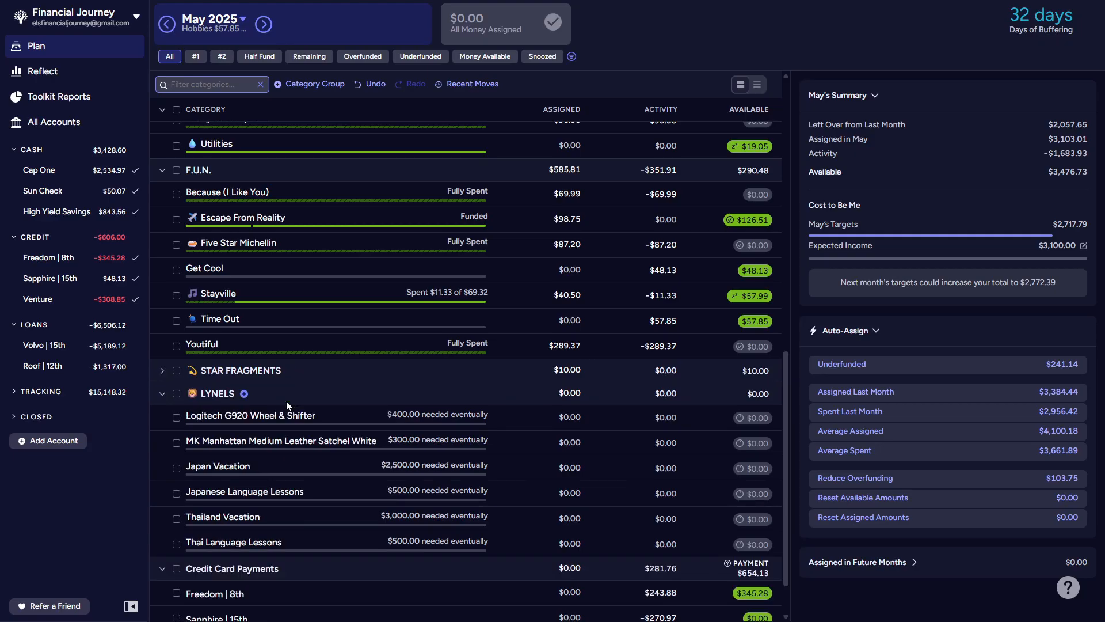
scroll(286, 401, up, 10)
scroll(285, 401, up, 1)
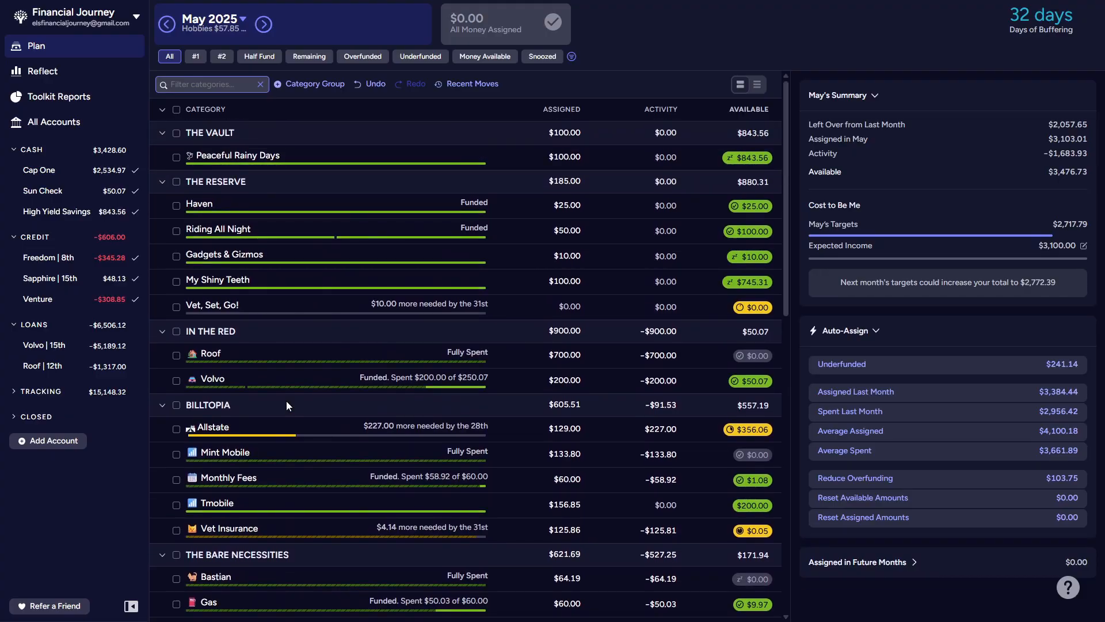
click(757, 85)
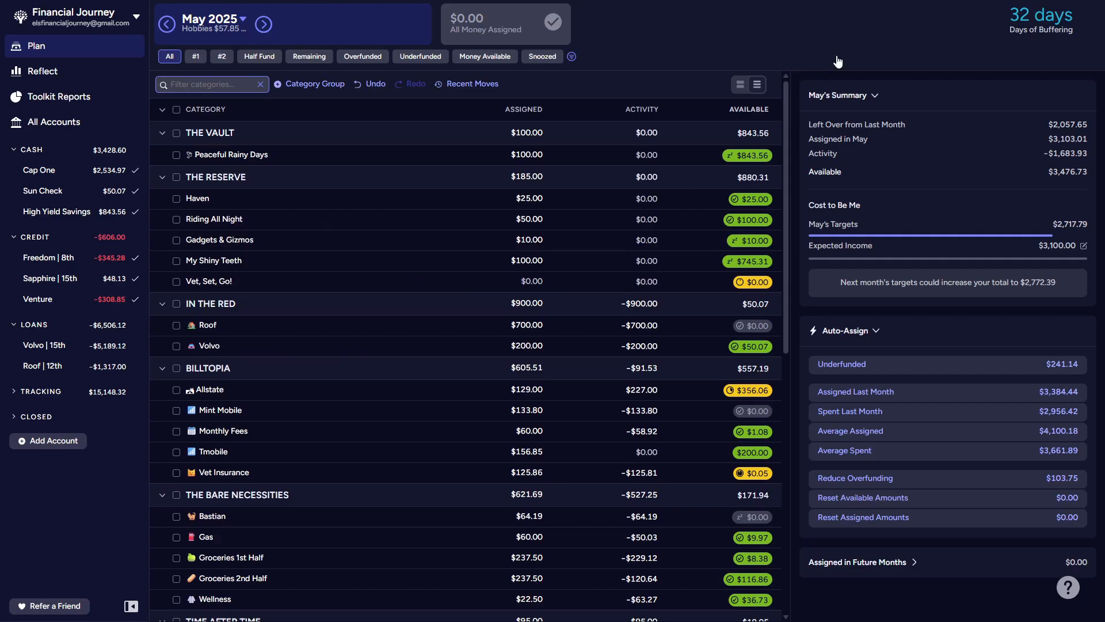
click(742, 88)
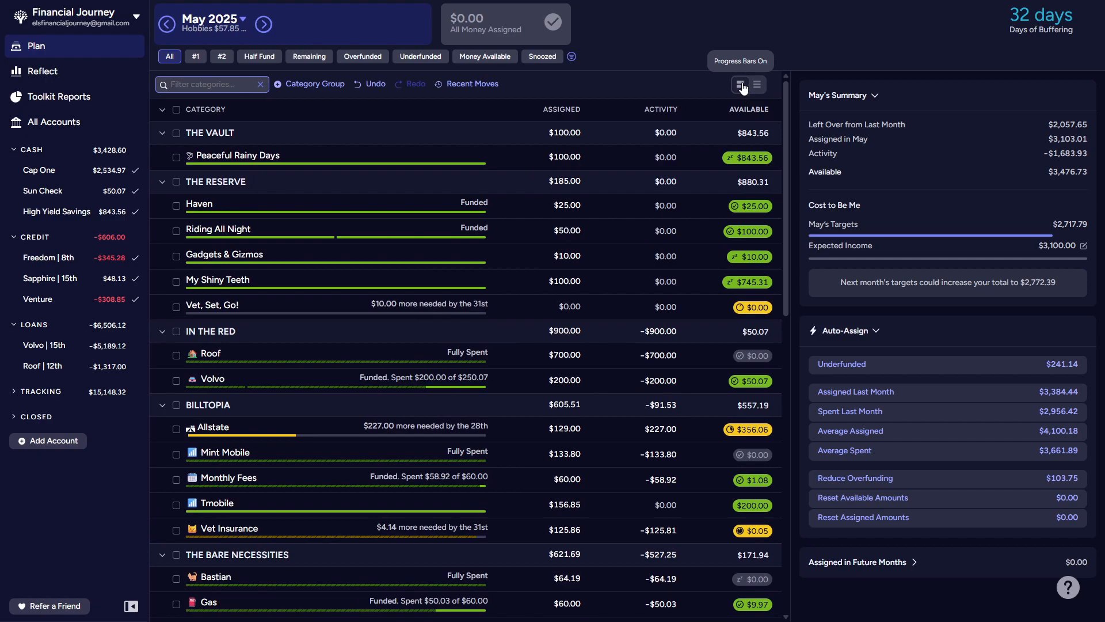
click(757, 88)
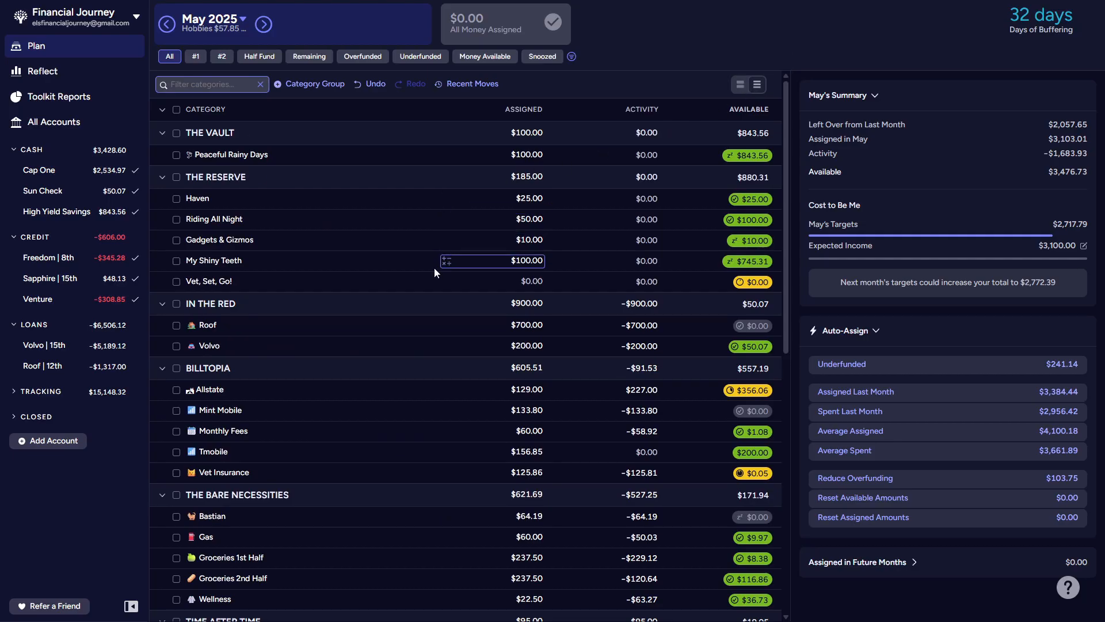
scroll(434, 267, down, 10)
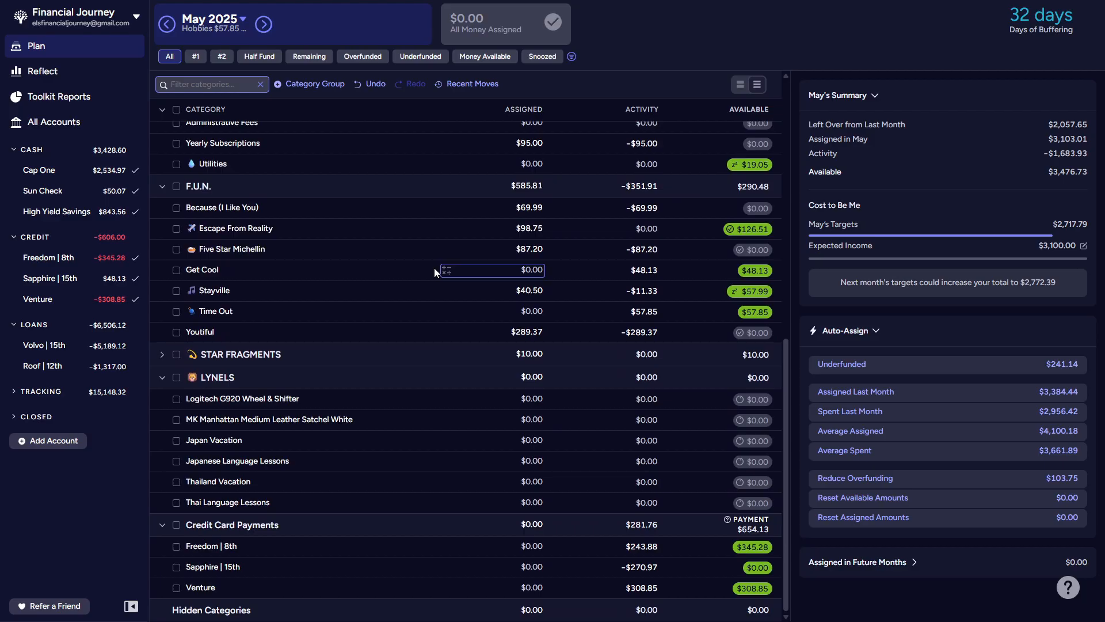
scroll(434, 266, up, 3)
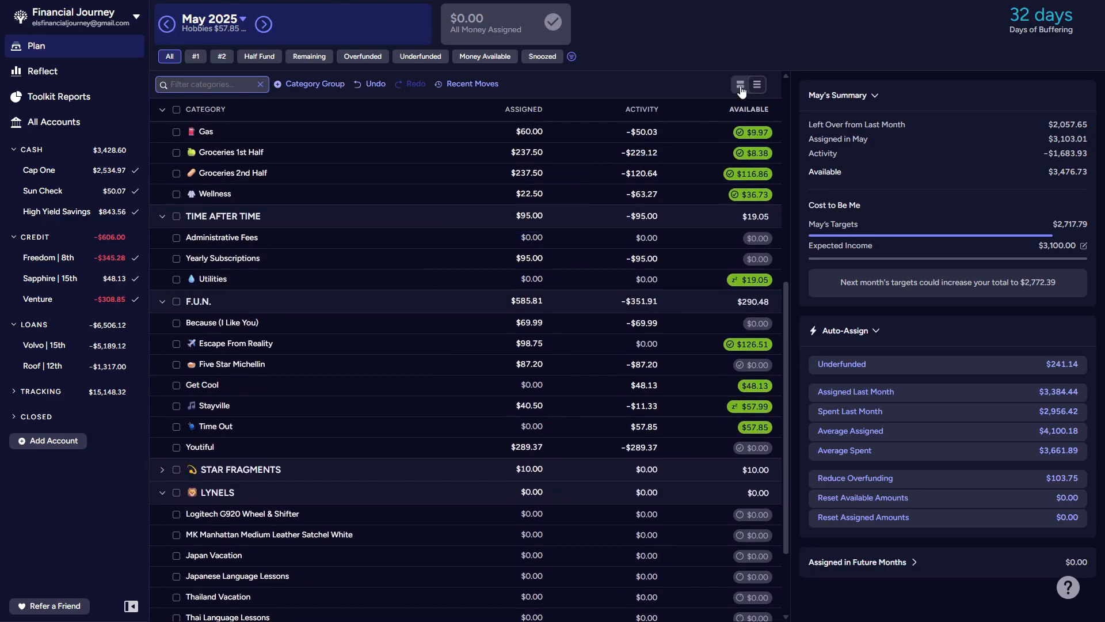
click(740, 87)
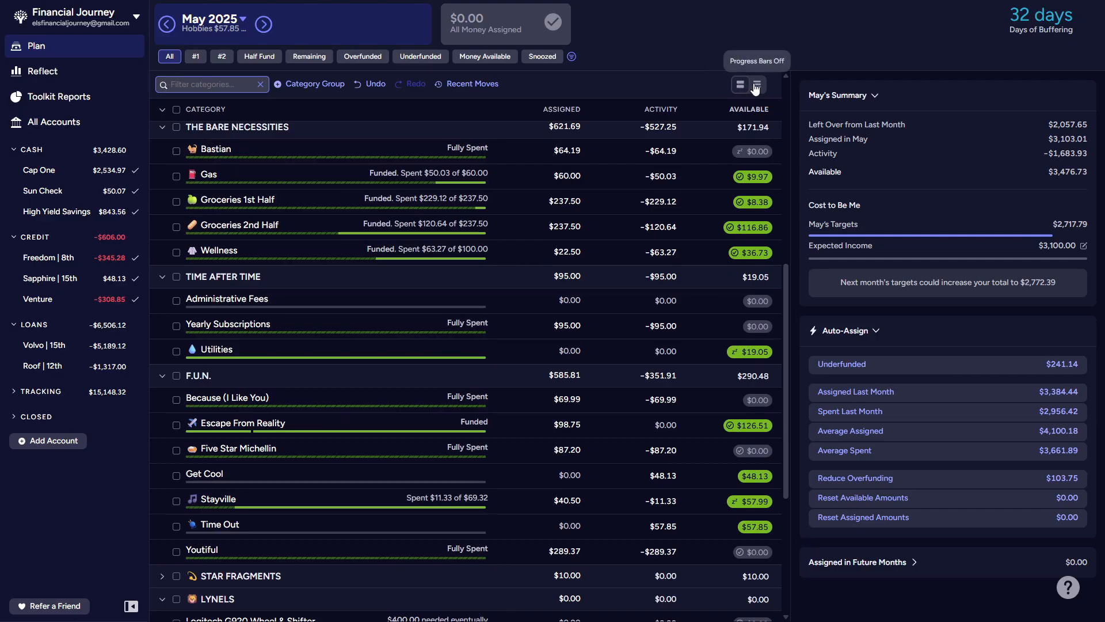
click(757, 85)
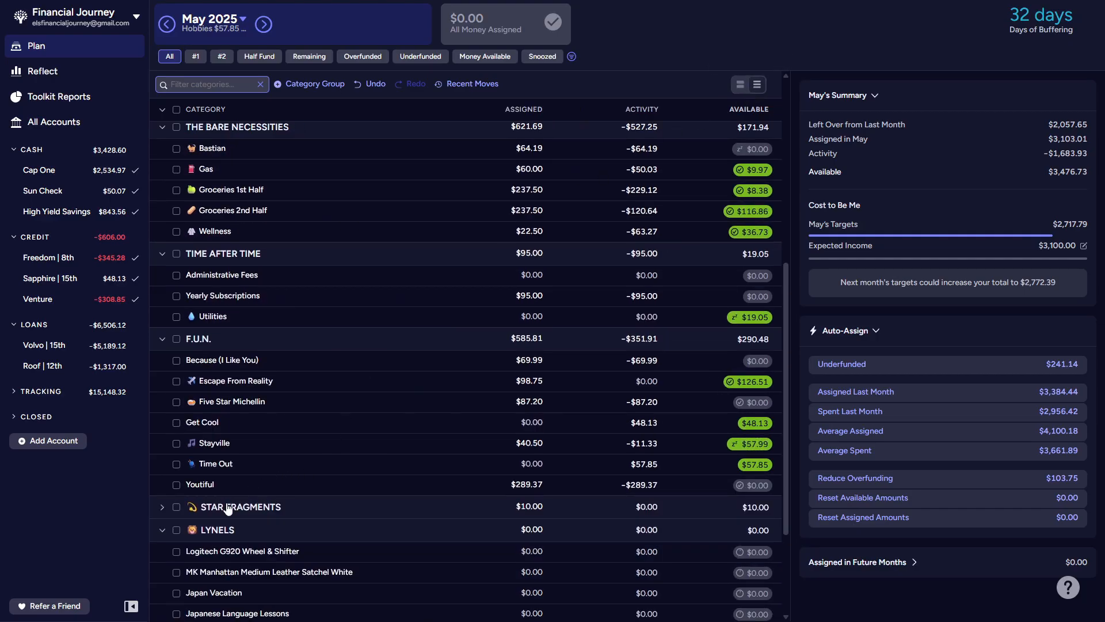
Step: Collapse the LYNELS and Credit Card Payments groups in the May 2025 plan
click(162, 531)
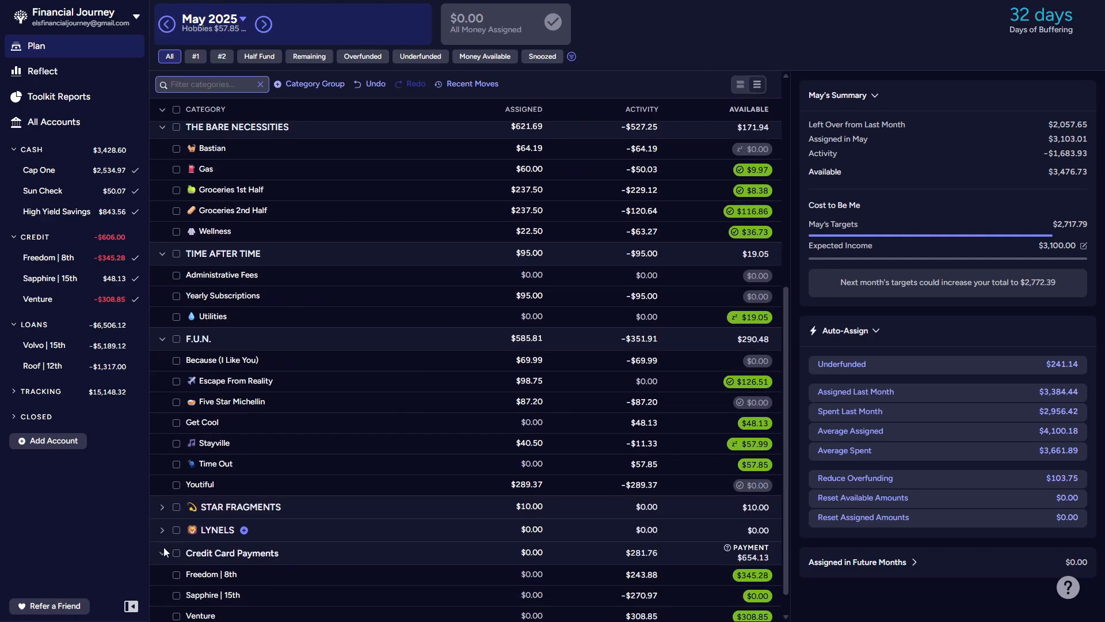
click(162, 552)
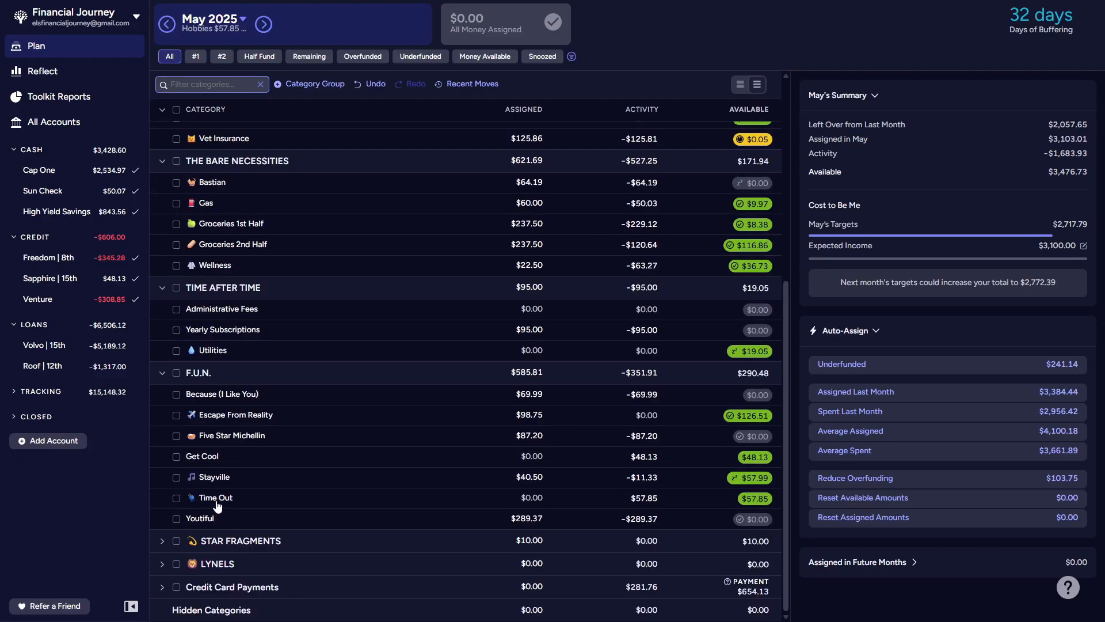
Step: Select all categories in THE RESERVE and F.U.N. to examine their combined May summary, and clear the selection
scroll(218, 506, up, 6)
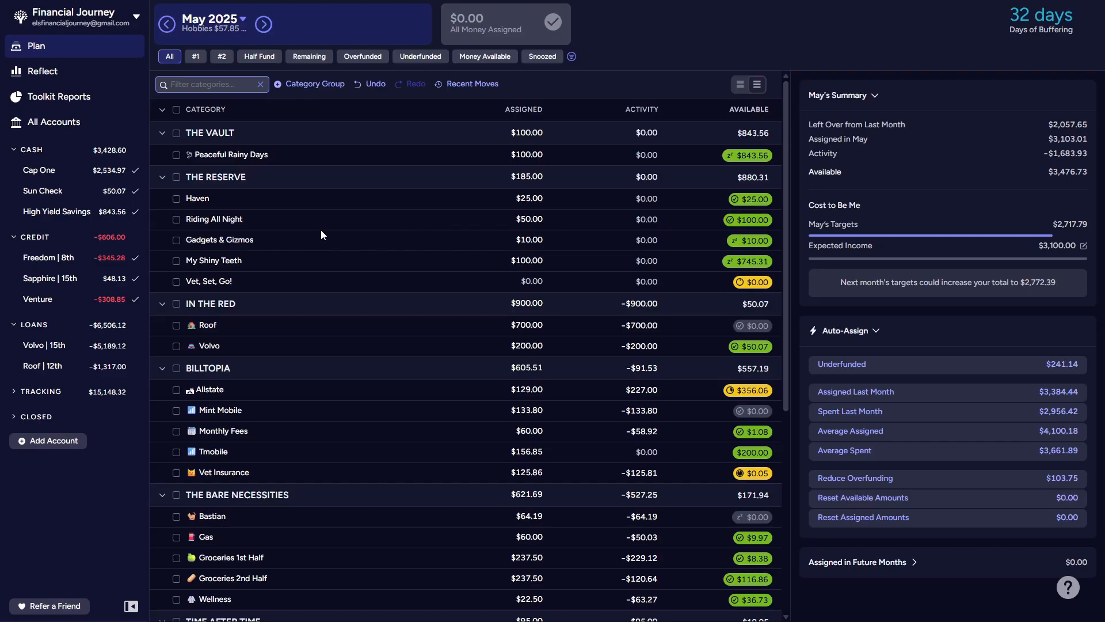
click(177, 178)
scroll(202, 231, down, 1)
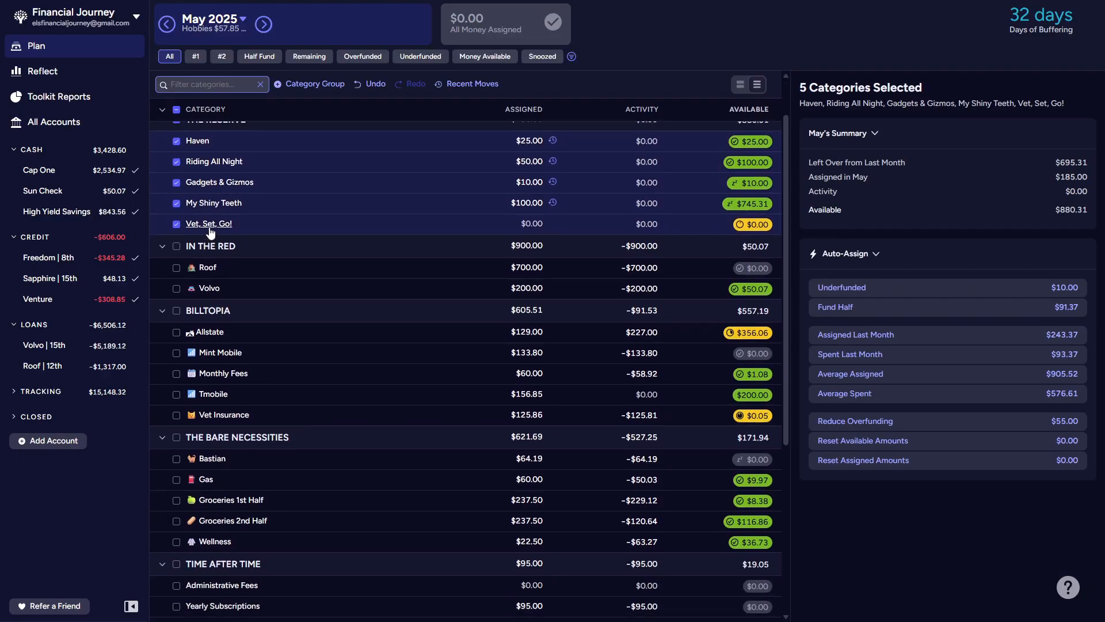
scroll(211, 231, down, 5)
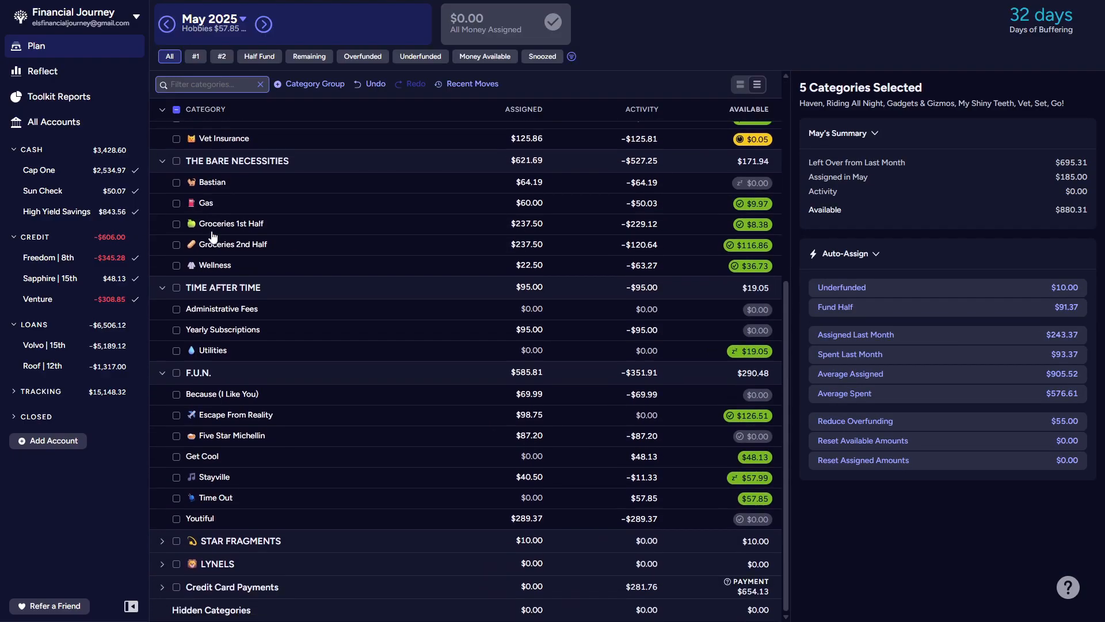
click(177, 373)
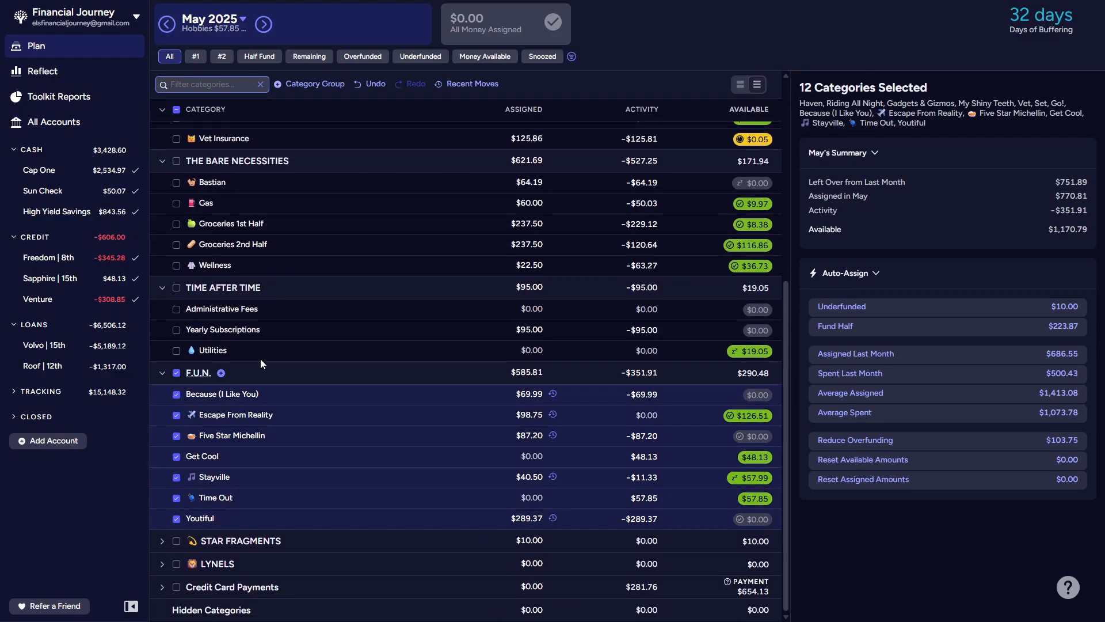
click(177, 110)
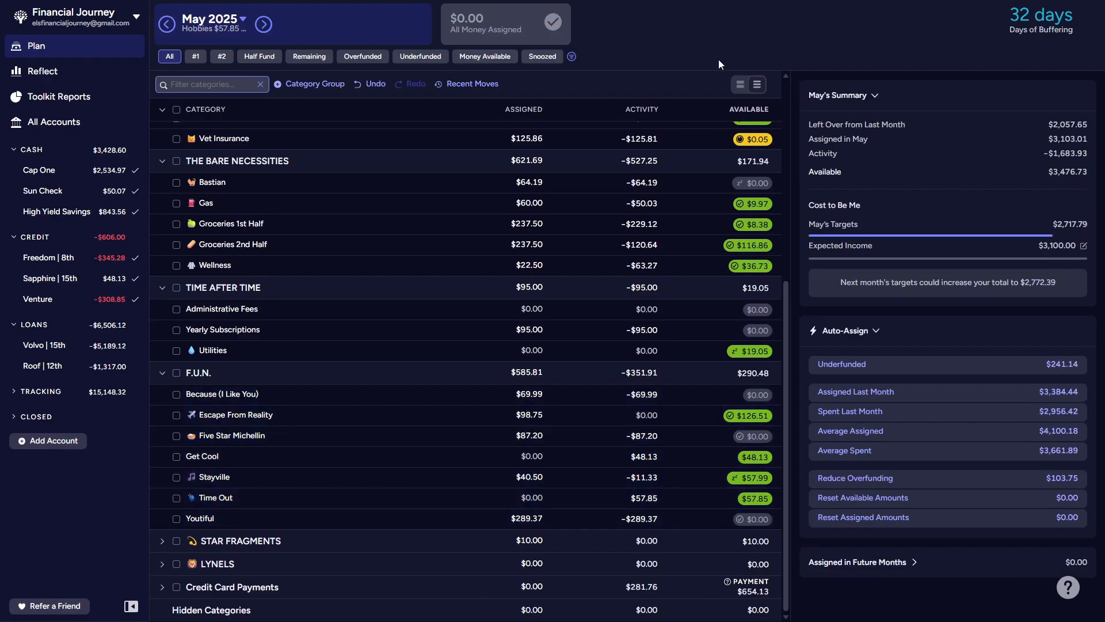